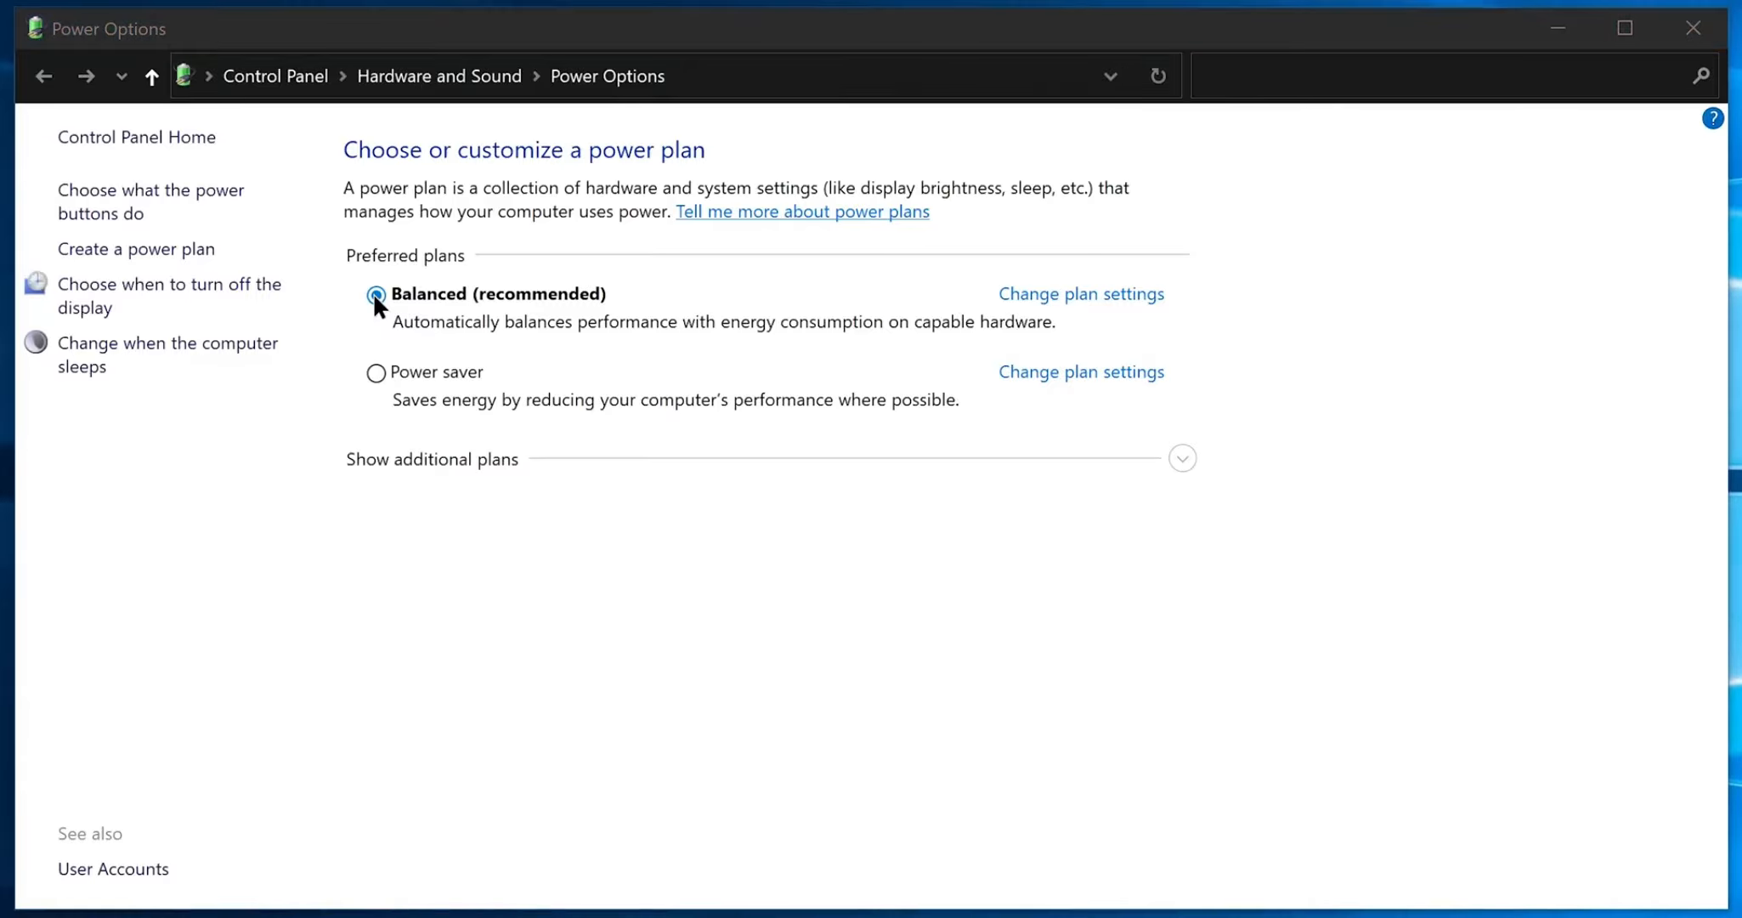
# - Reveal the additional power plans and activate the High performance plan
pyautogui.click(1182, 458)
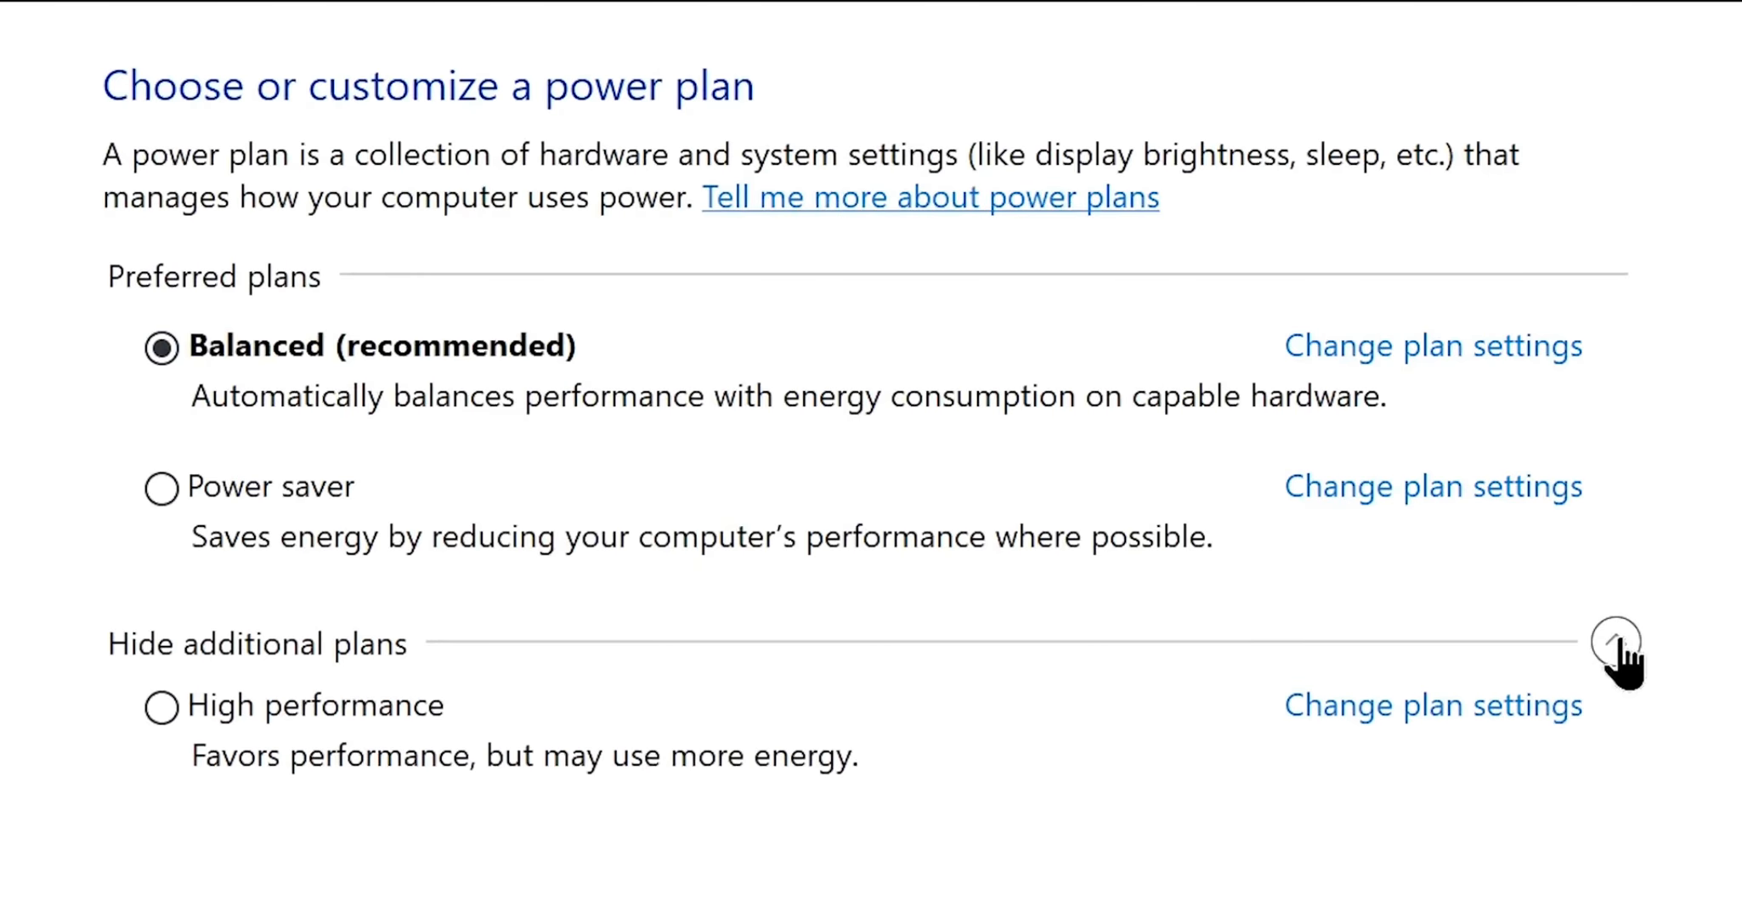
pyautogui.click(162, 721)
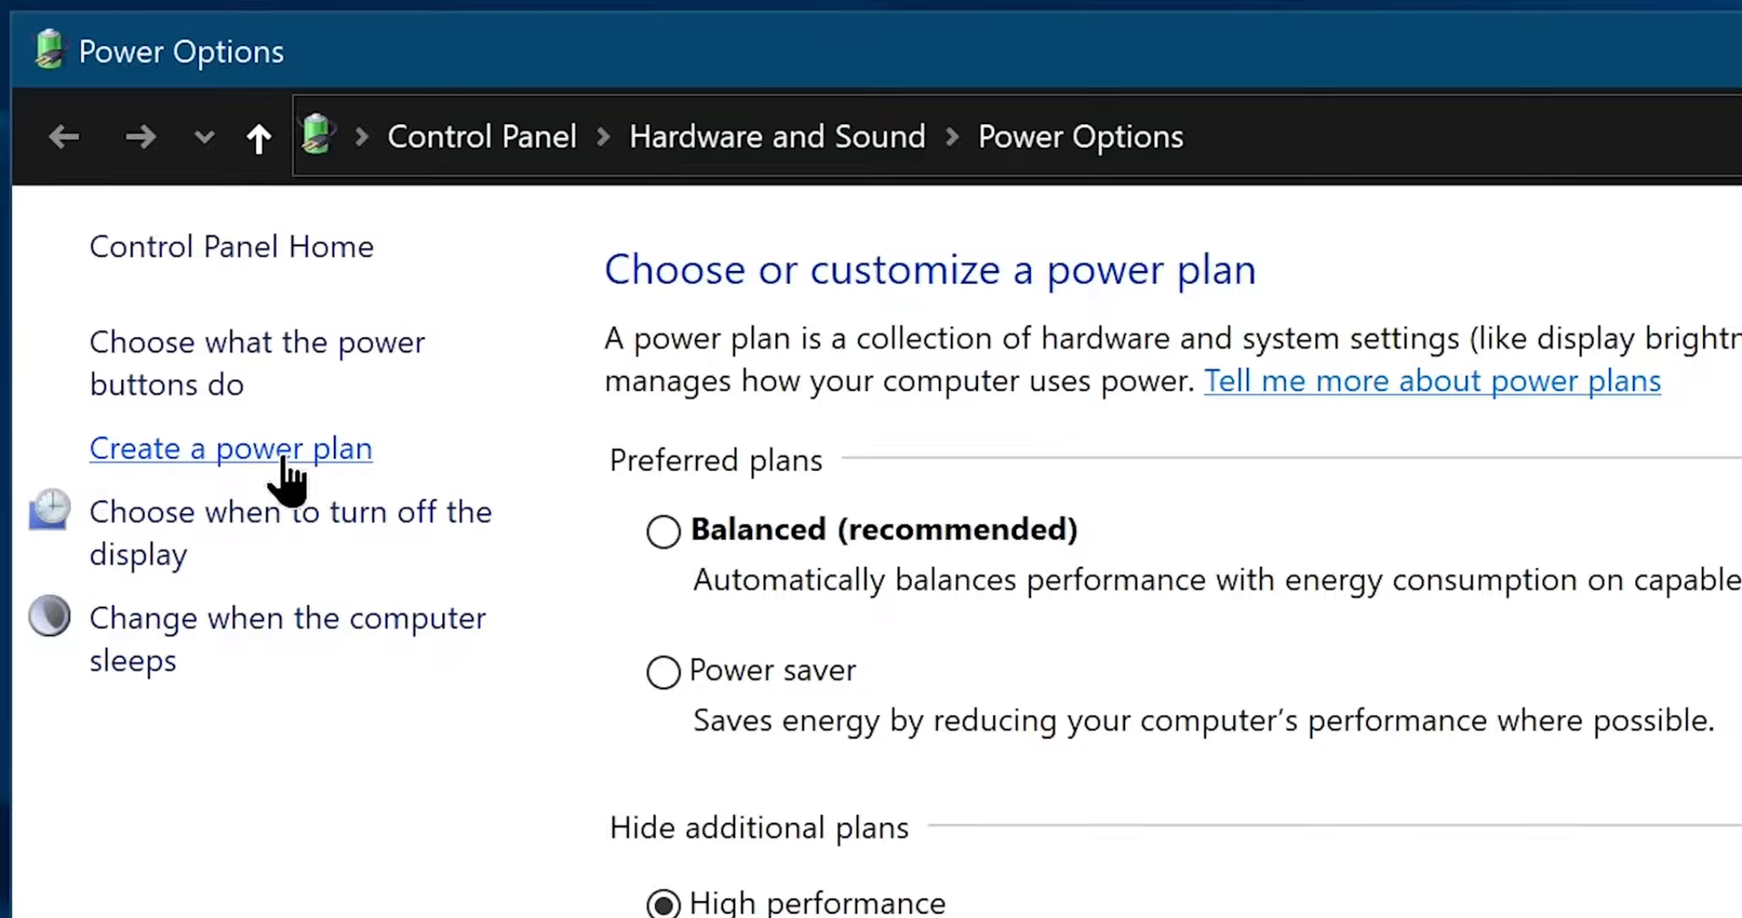
# - Create a power plan named "High performance" based on the High performance plan, and open its plan settings
pyautogui.click(284, 462)
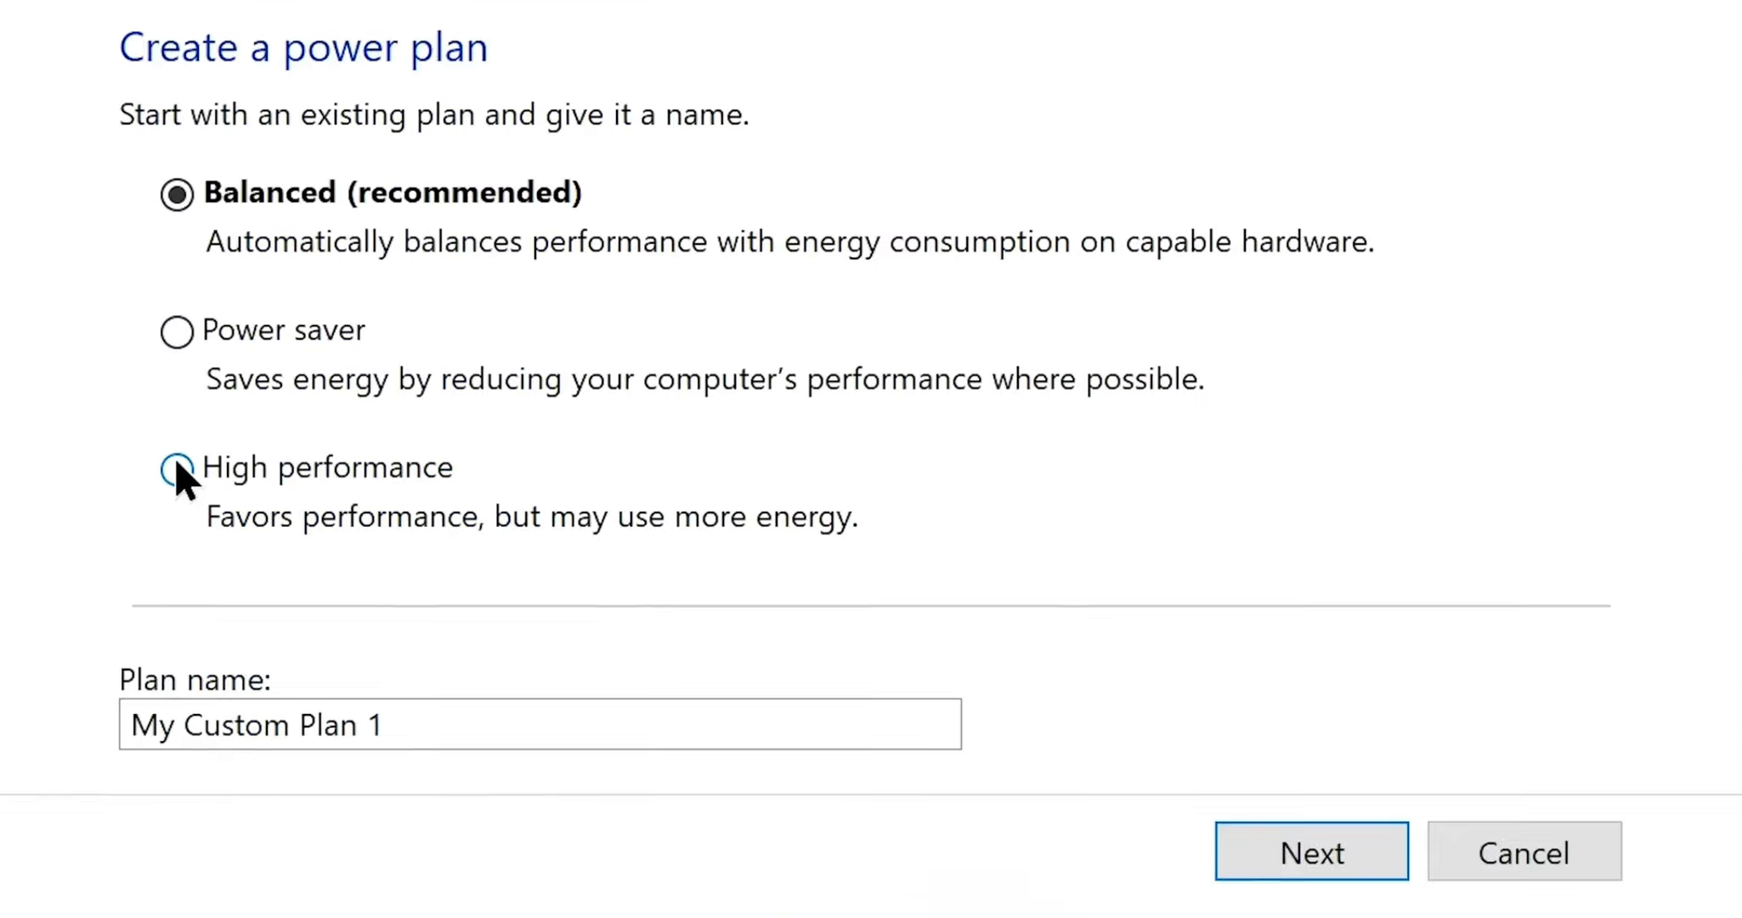
pyautogui.click(176, 467)
pyautogui.click(389, 715)
pyautogui.hotkey('ctrl', 'a')
pyautogui.write('High performance')
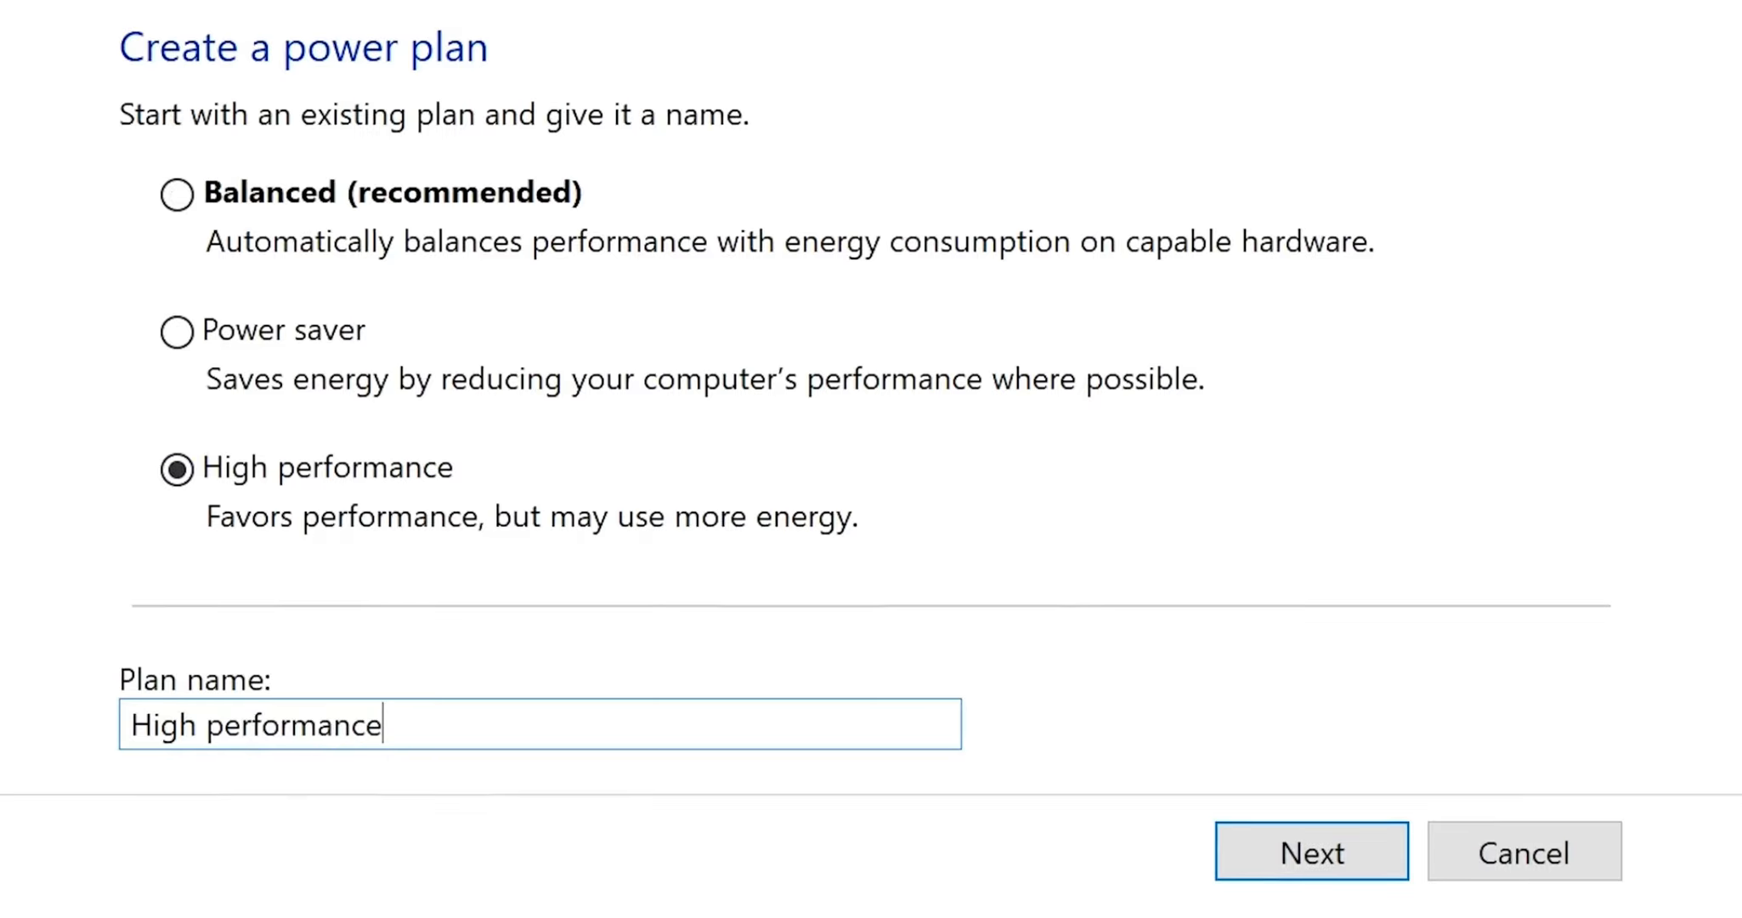
pyautogui.click(1240, 854)
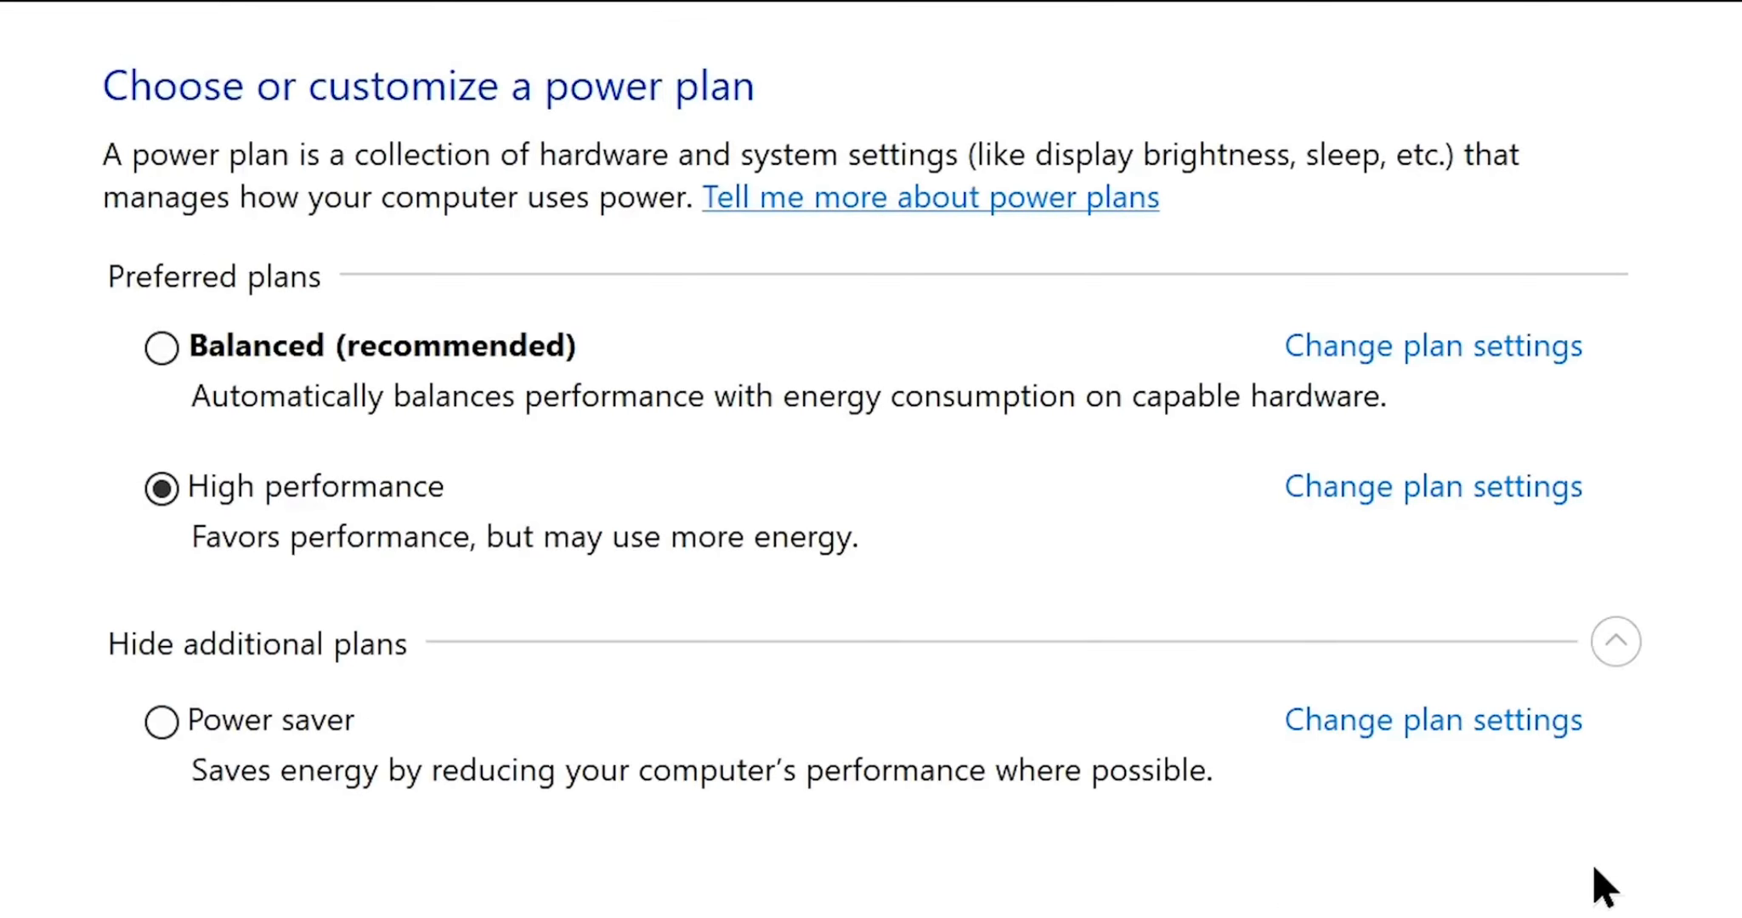
pyautogui.click(163, 489)
pyautogui.click(1404, 491)
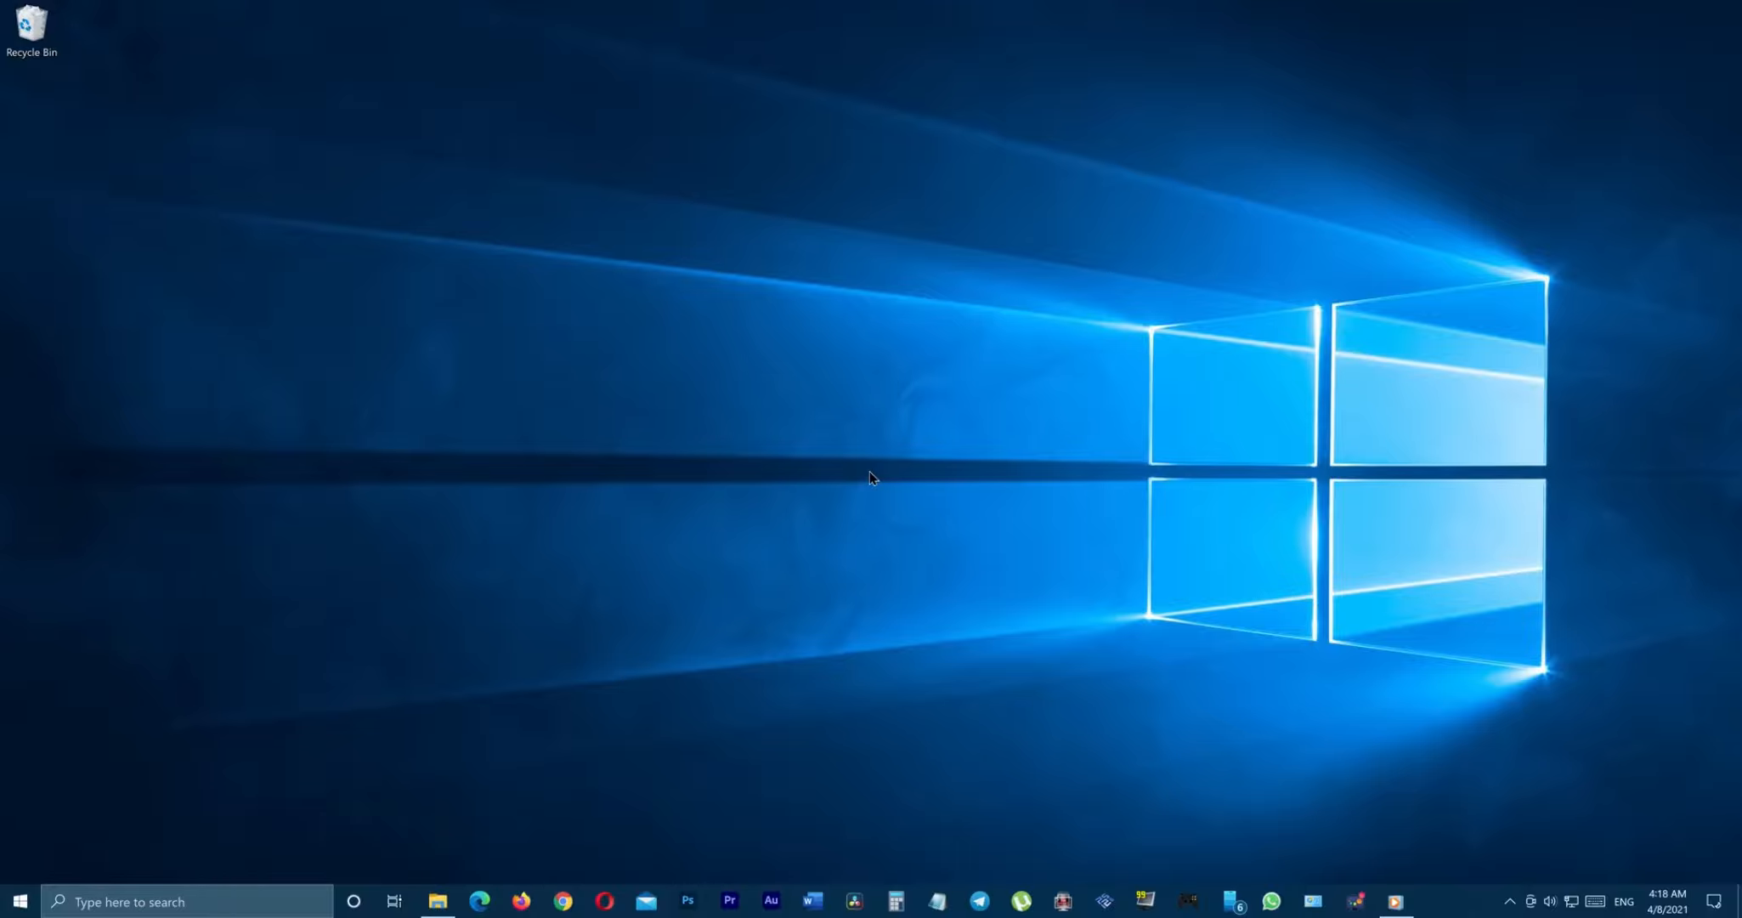
# - Open the properties of Local Disk (C:) in File Explorer and start Disk Cleanup for that drive
pyautogui.click(440, 902)
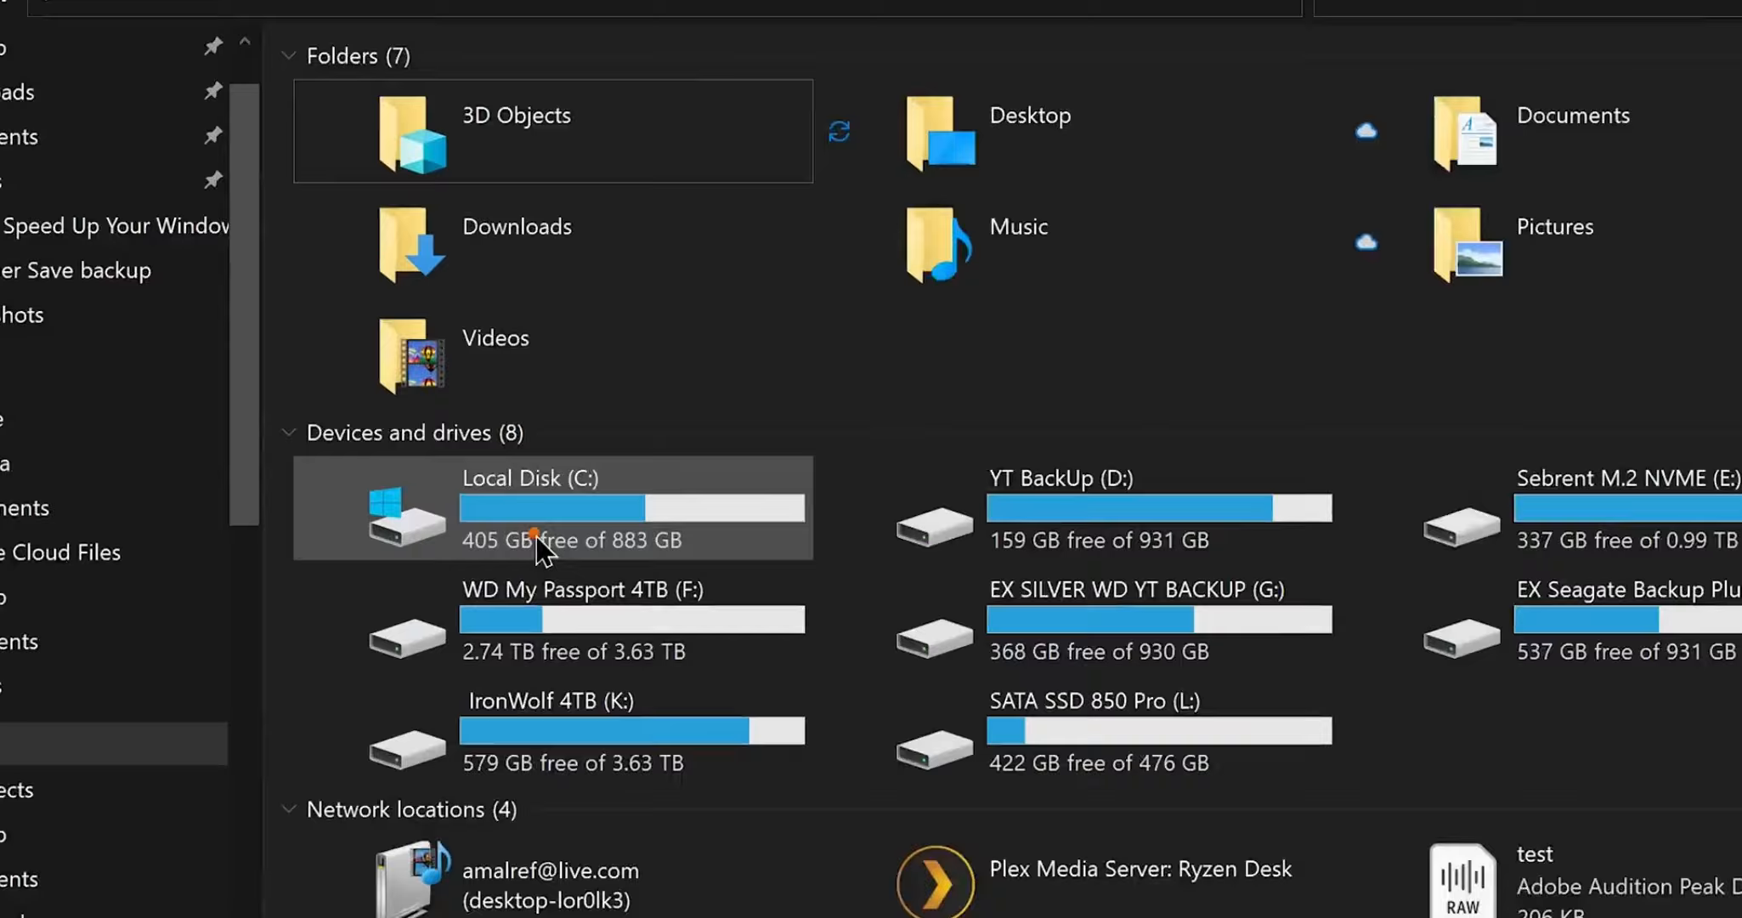
pyautogui.rightClick(707, 517)
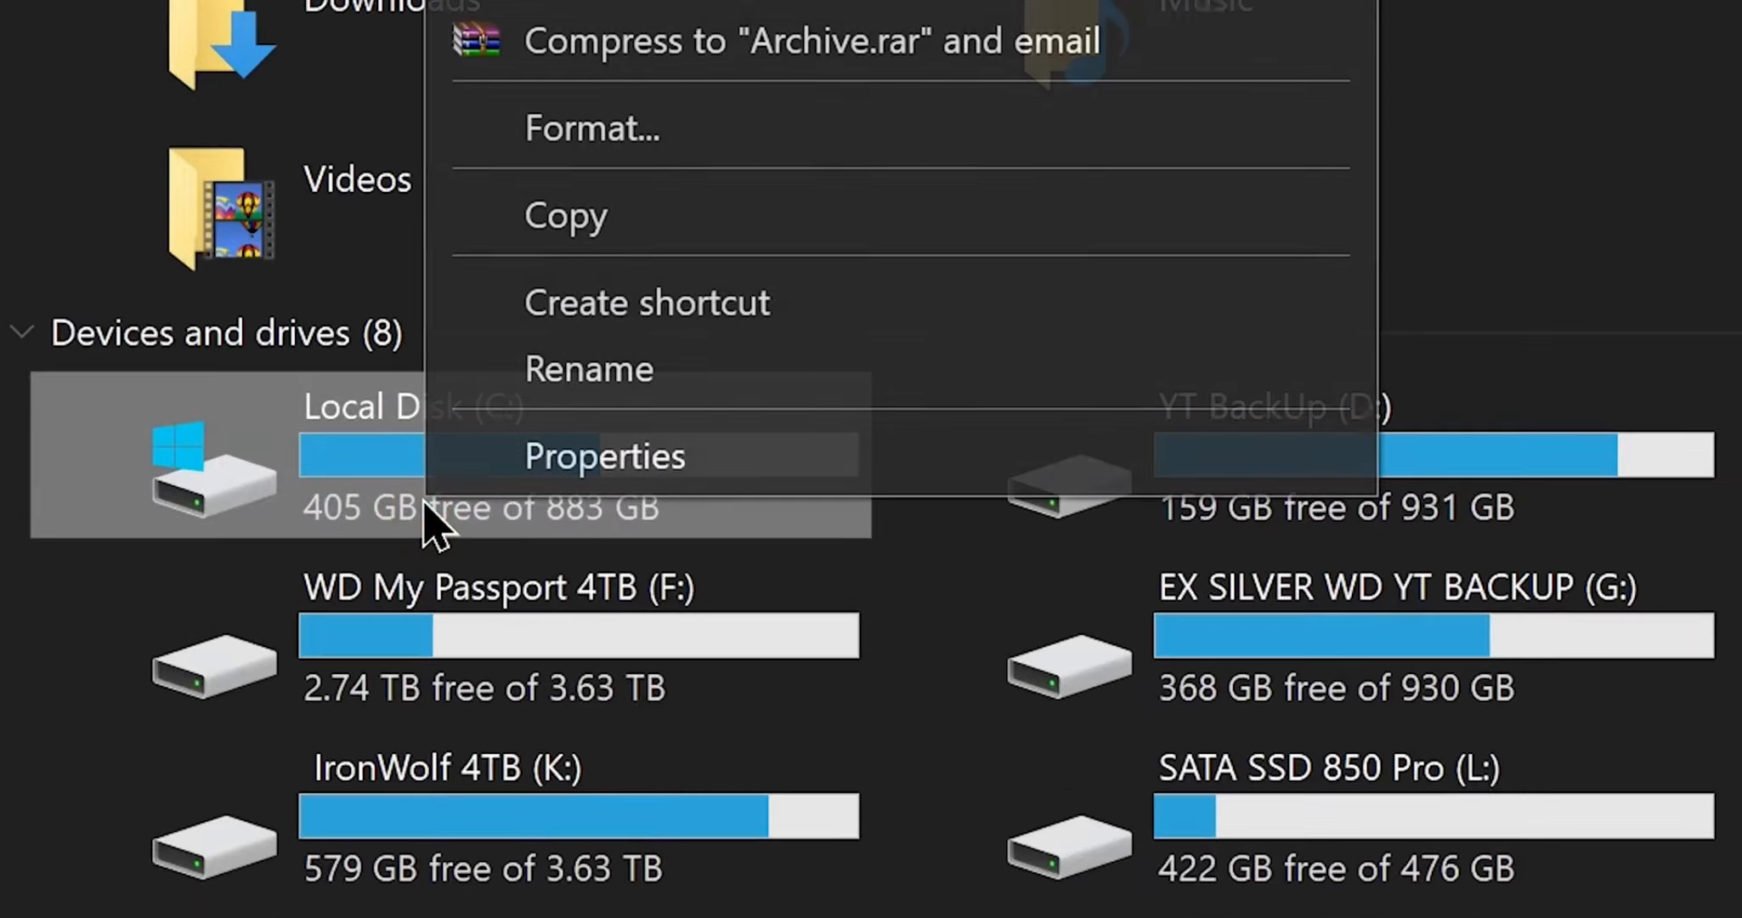
pyautogui.click(490, 461)
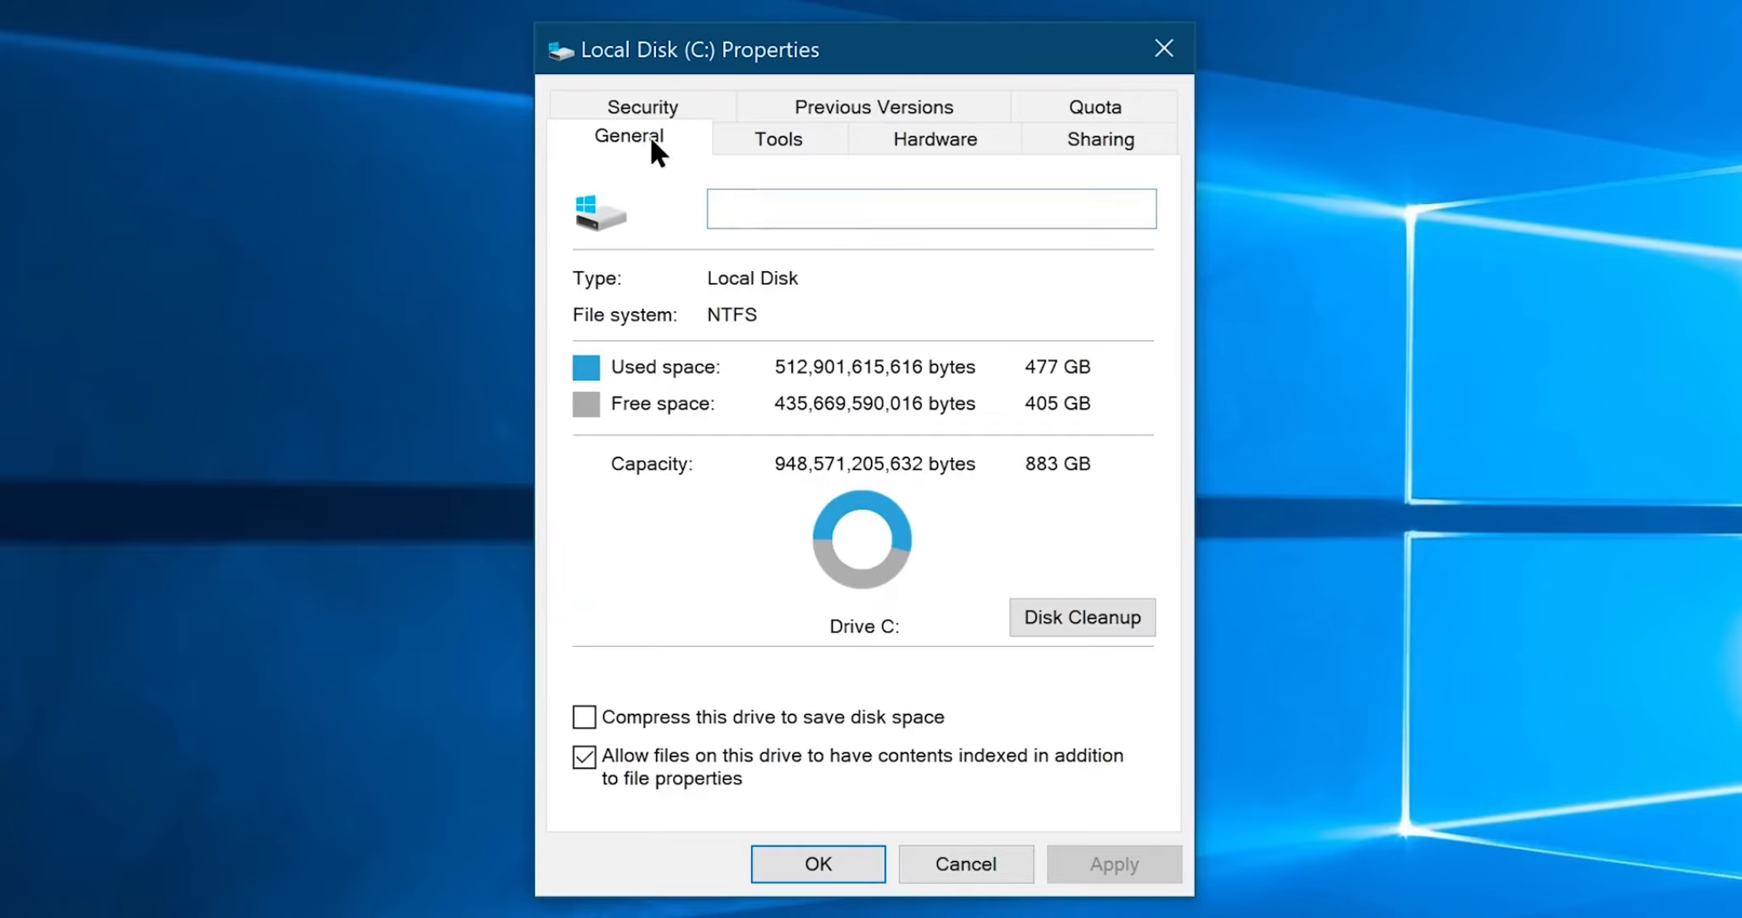
pyautogui.click(1070, 614)
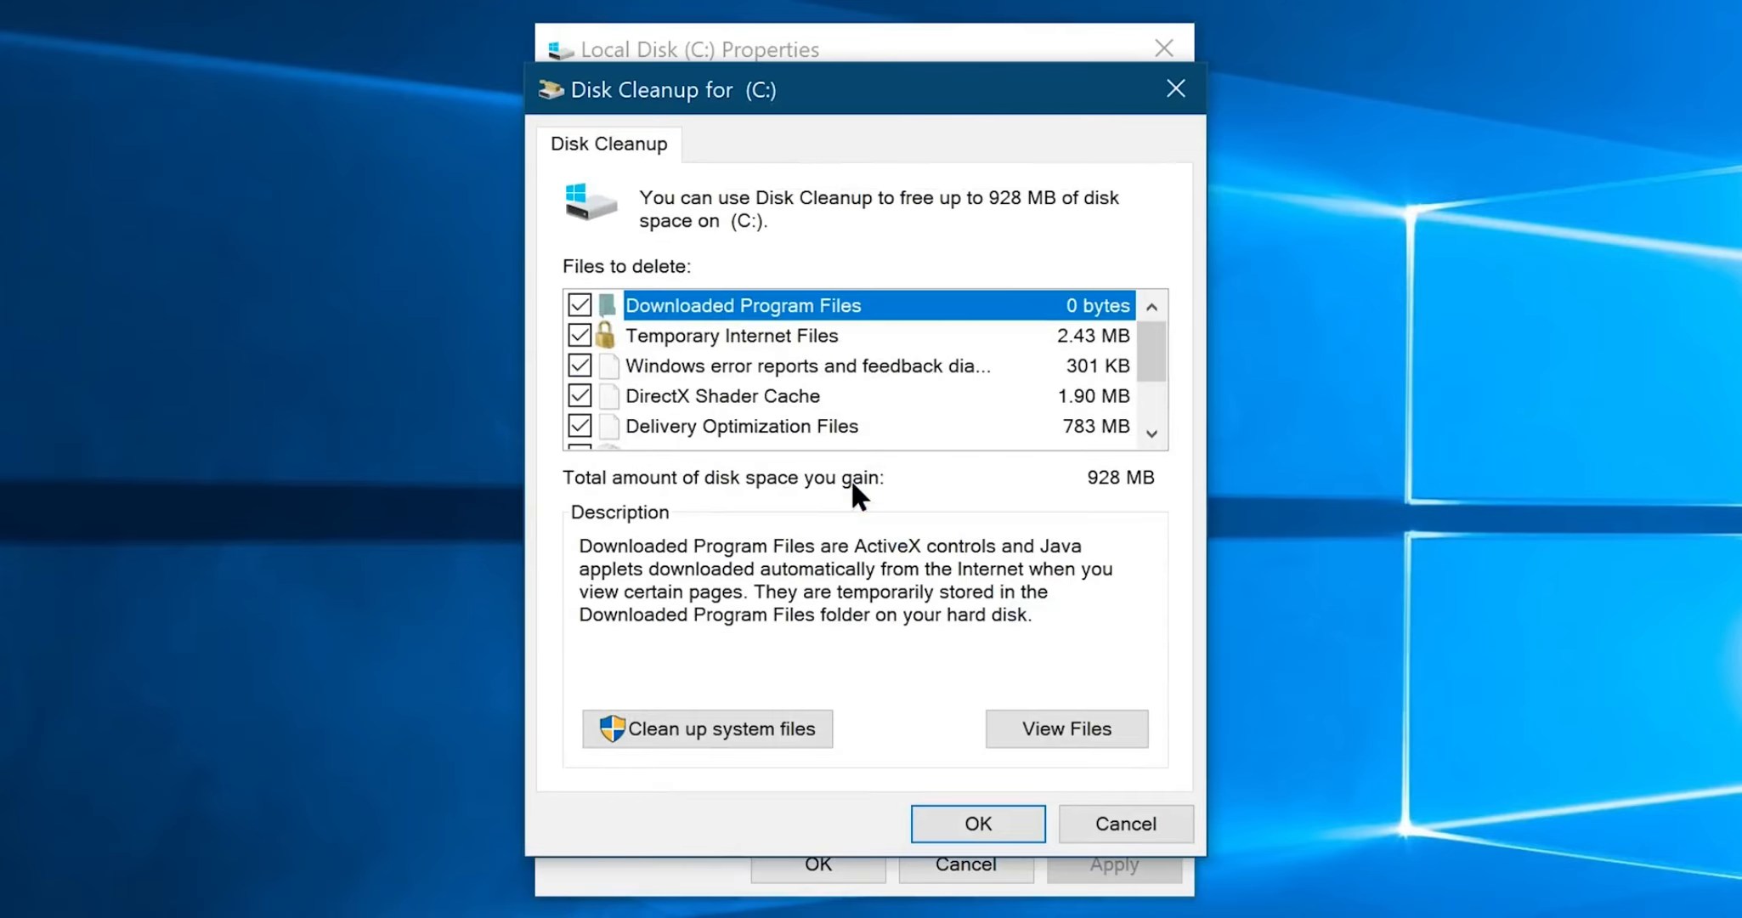
pyautogui.click(709, 741)
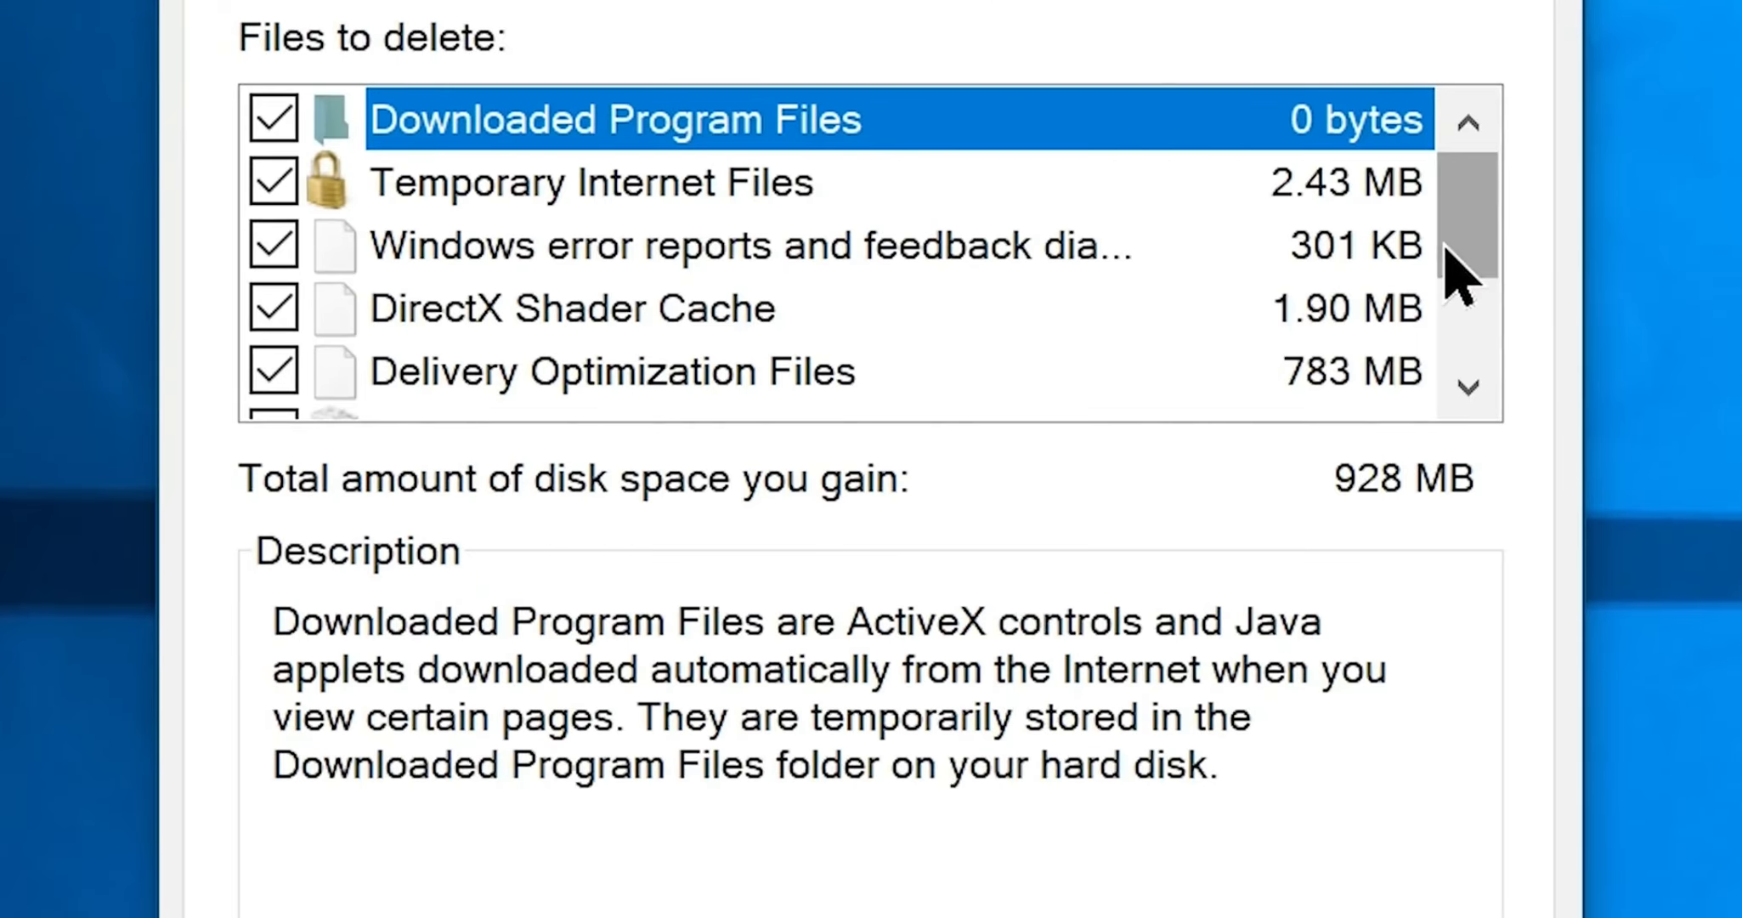
# - Review the file categories with Downloaded Program Files kept checked, and permanently delete the checked files from drive C
pyautogui.moveTo(1446, 248); pyautogui.dragTo(1469, 221)
pyautogui.click(289, 126)
pyautogui.click(289, 126)
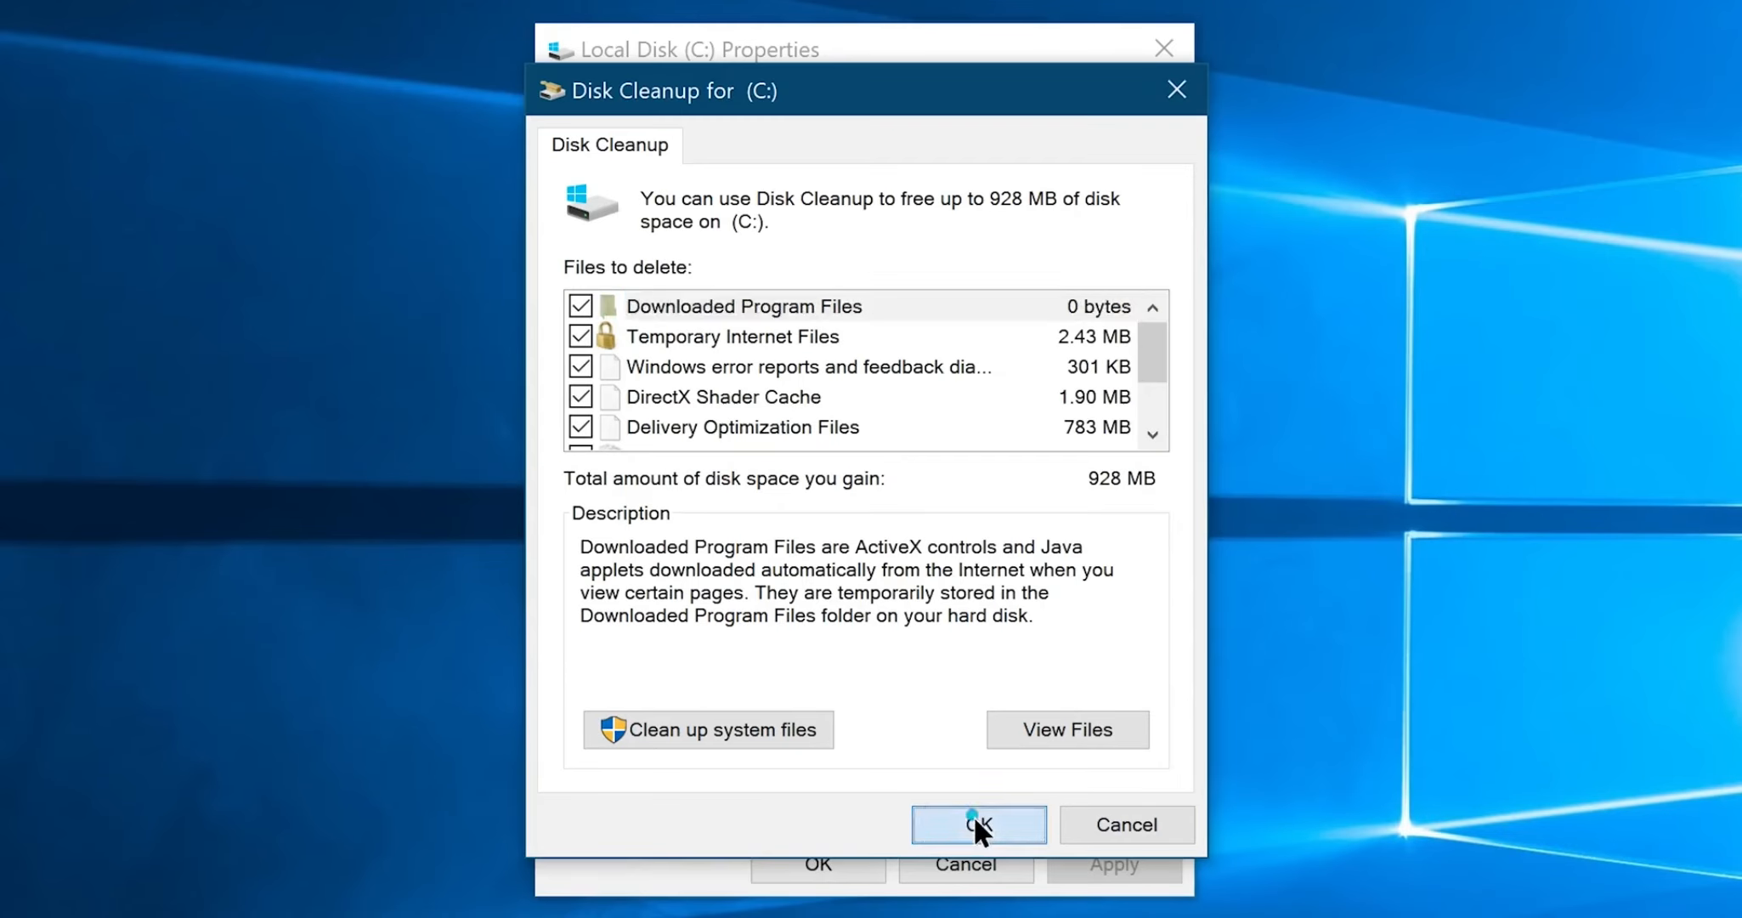
pyautogui.click(979, 820)
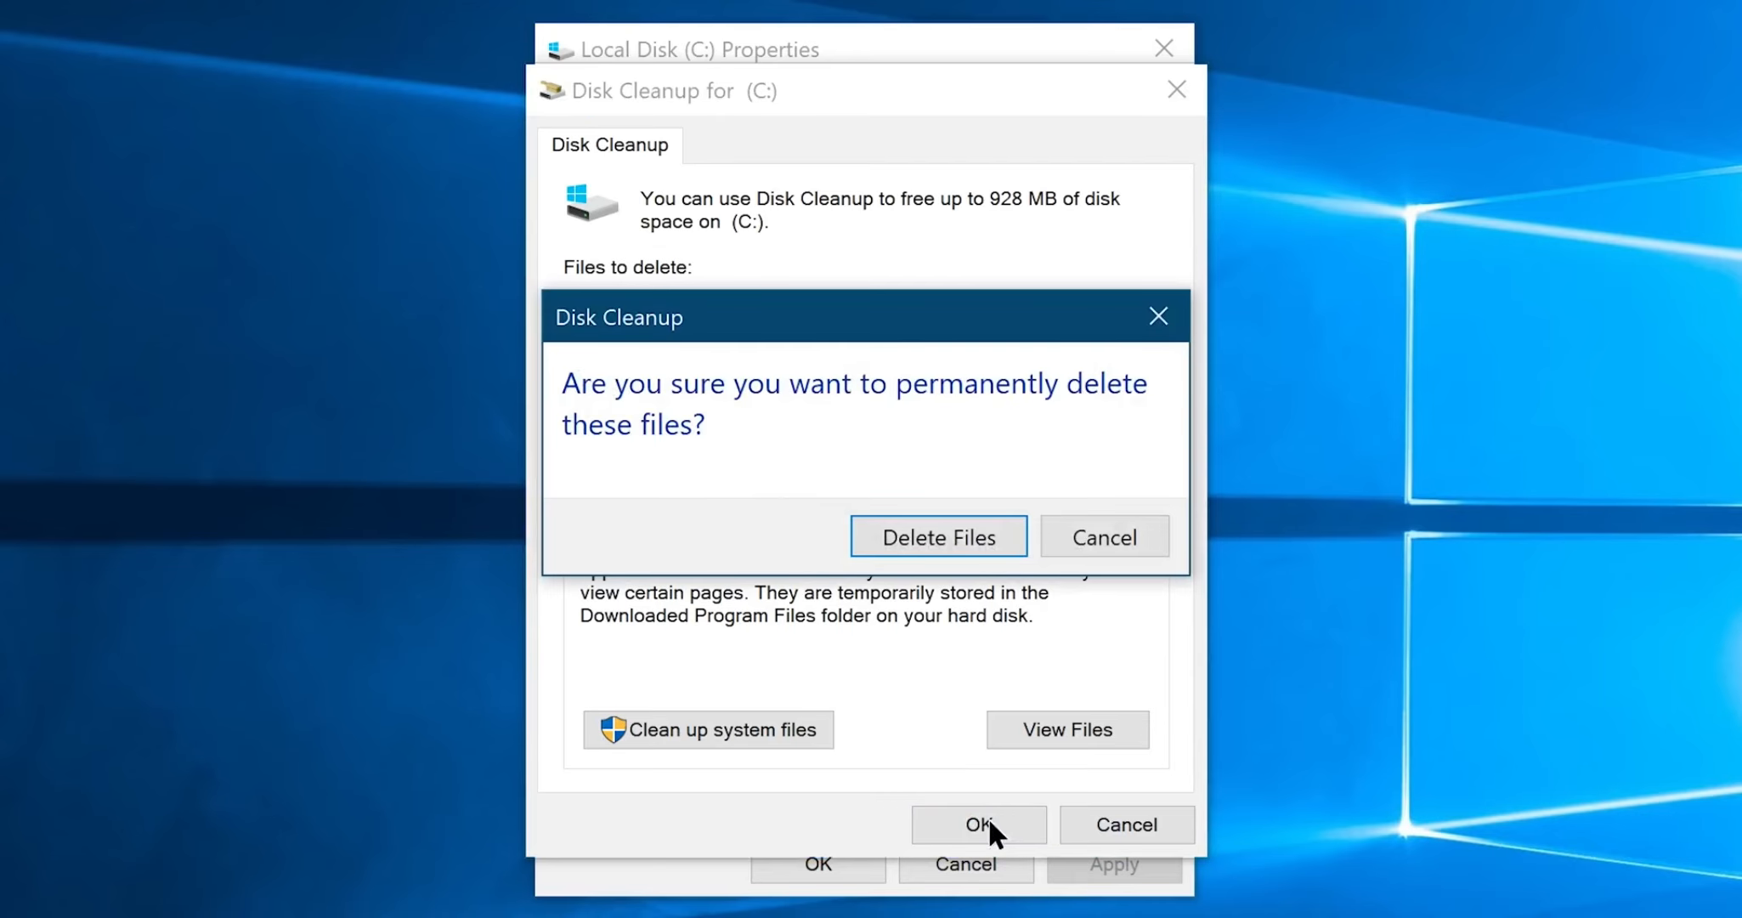
pyautogui.click(993, 629)
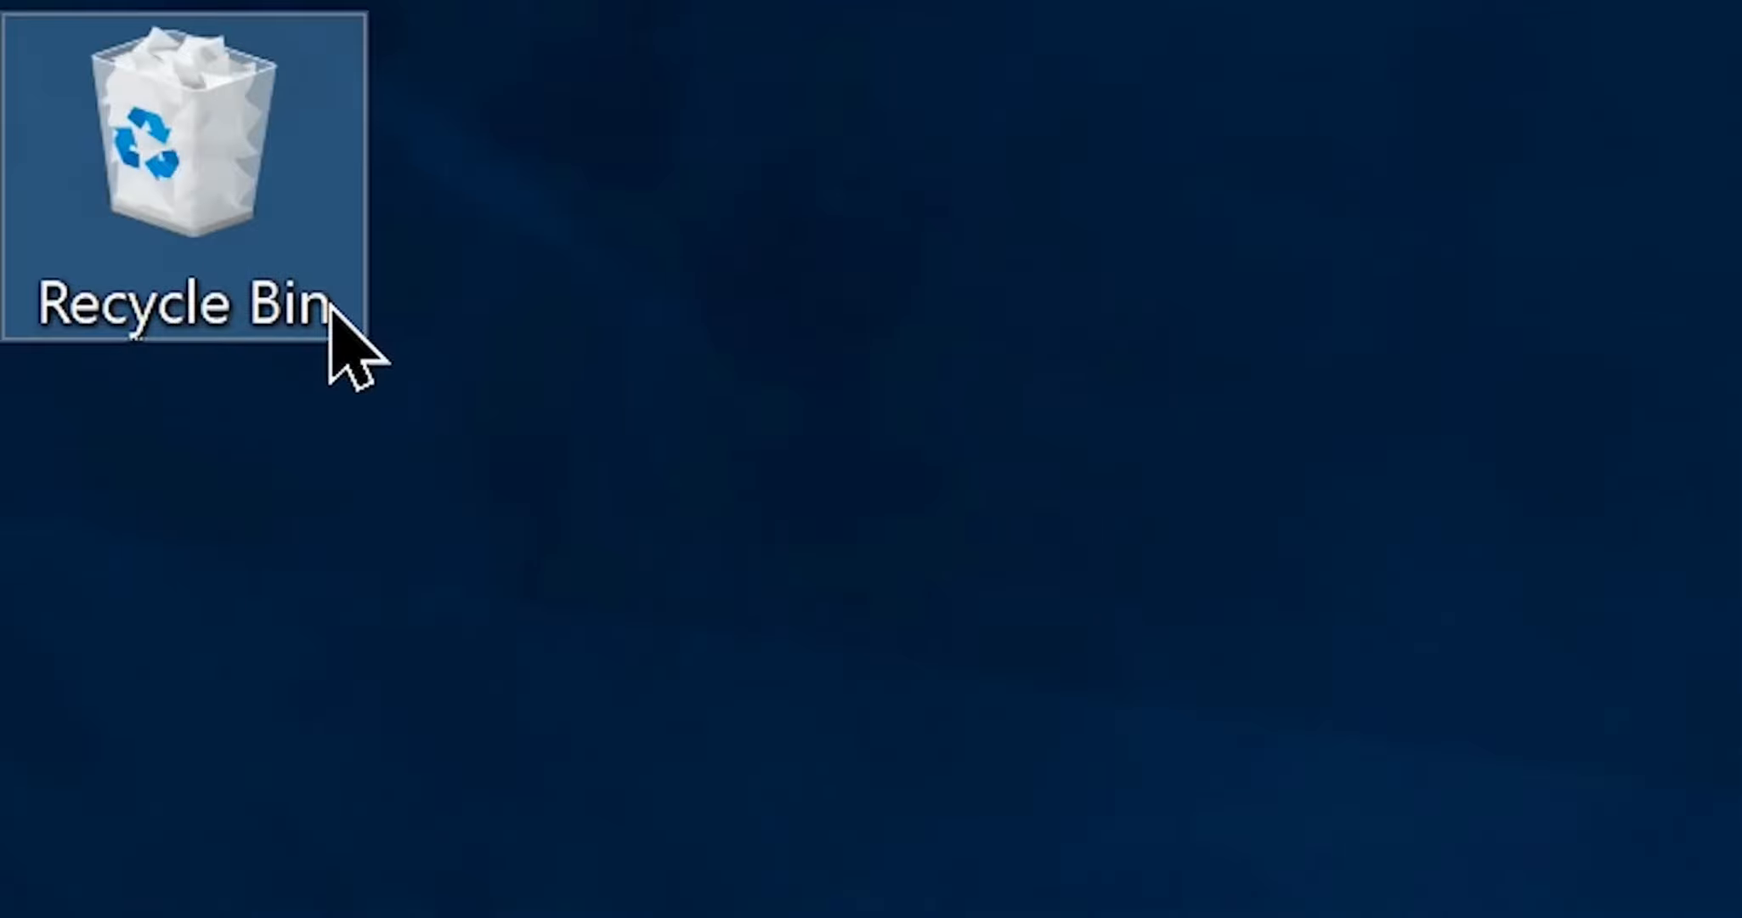
# - Open the Recycle Bin's properties and examine the maximum size and deletion settings for the selected location
pyautogui.rightClick(329, 307)
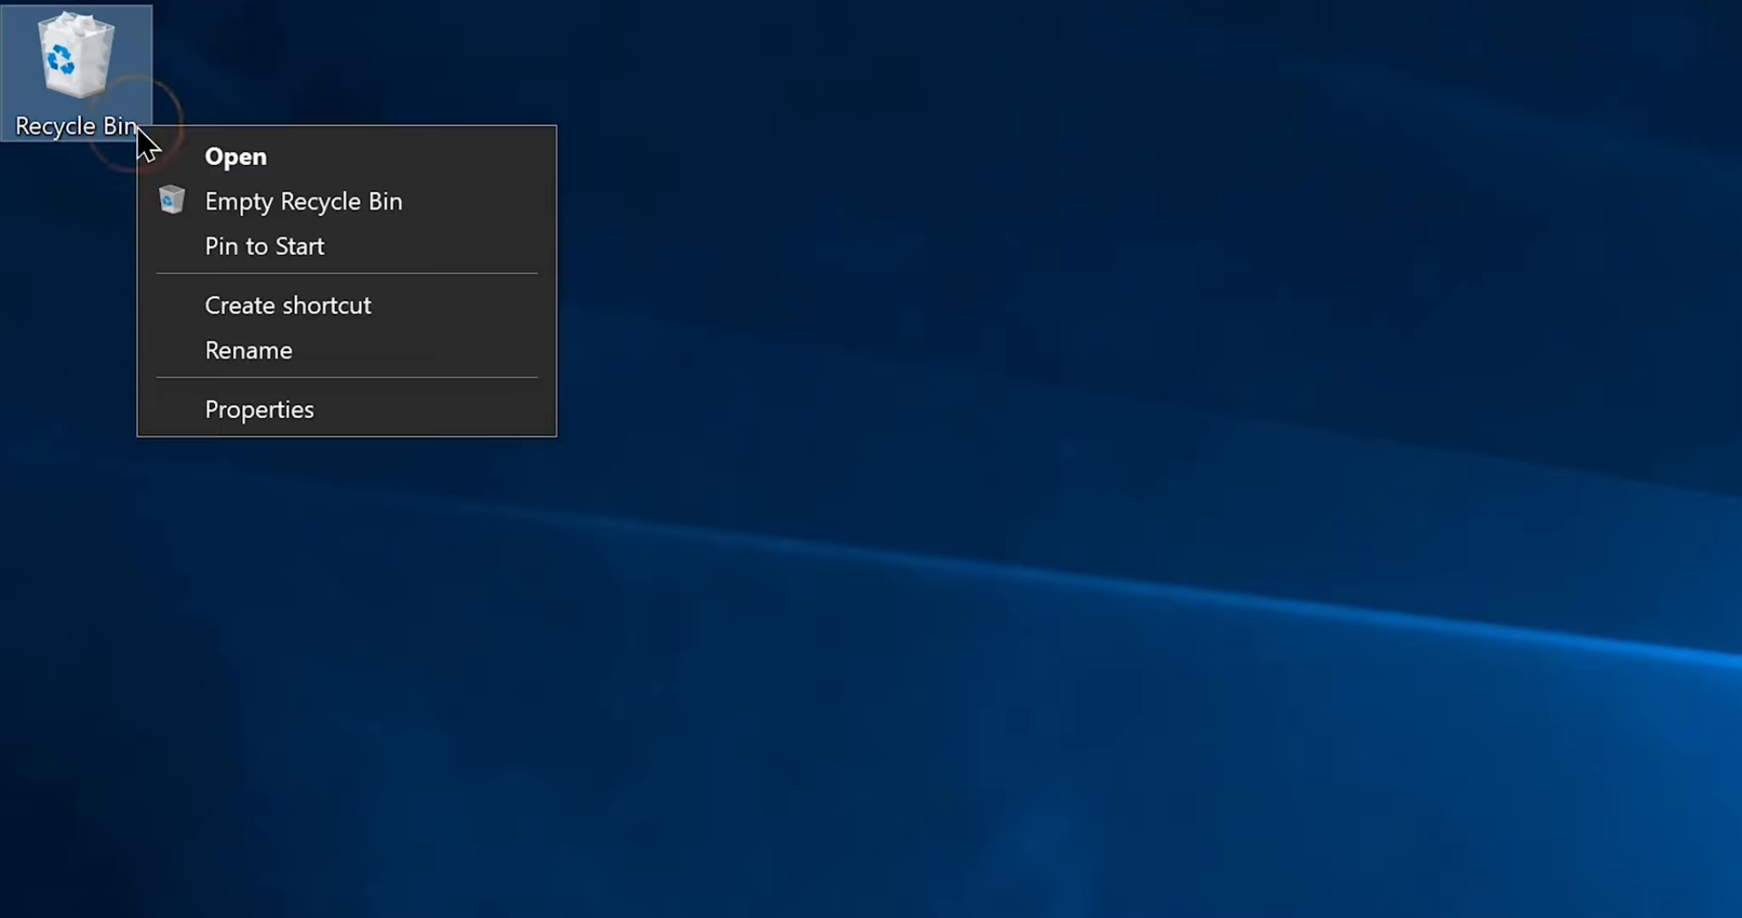
pyautogui.click(195, 397)
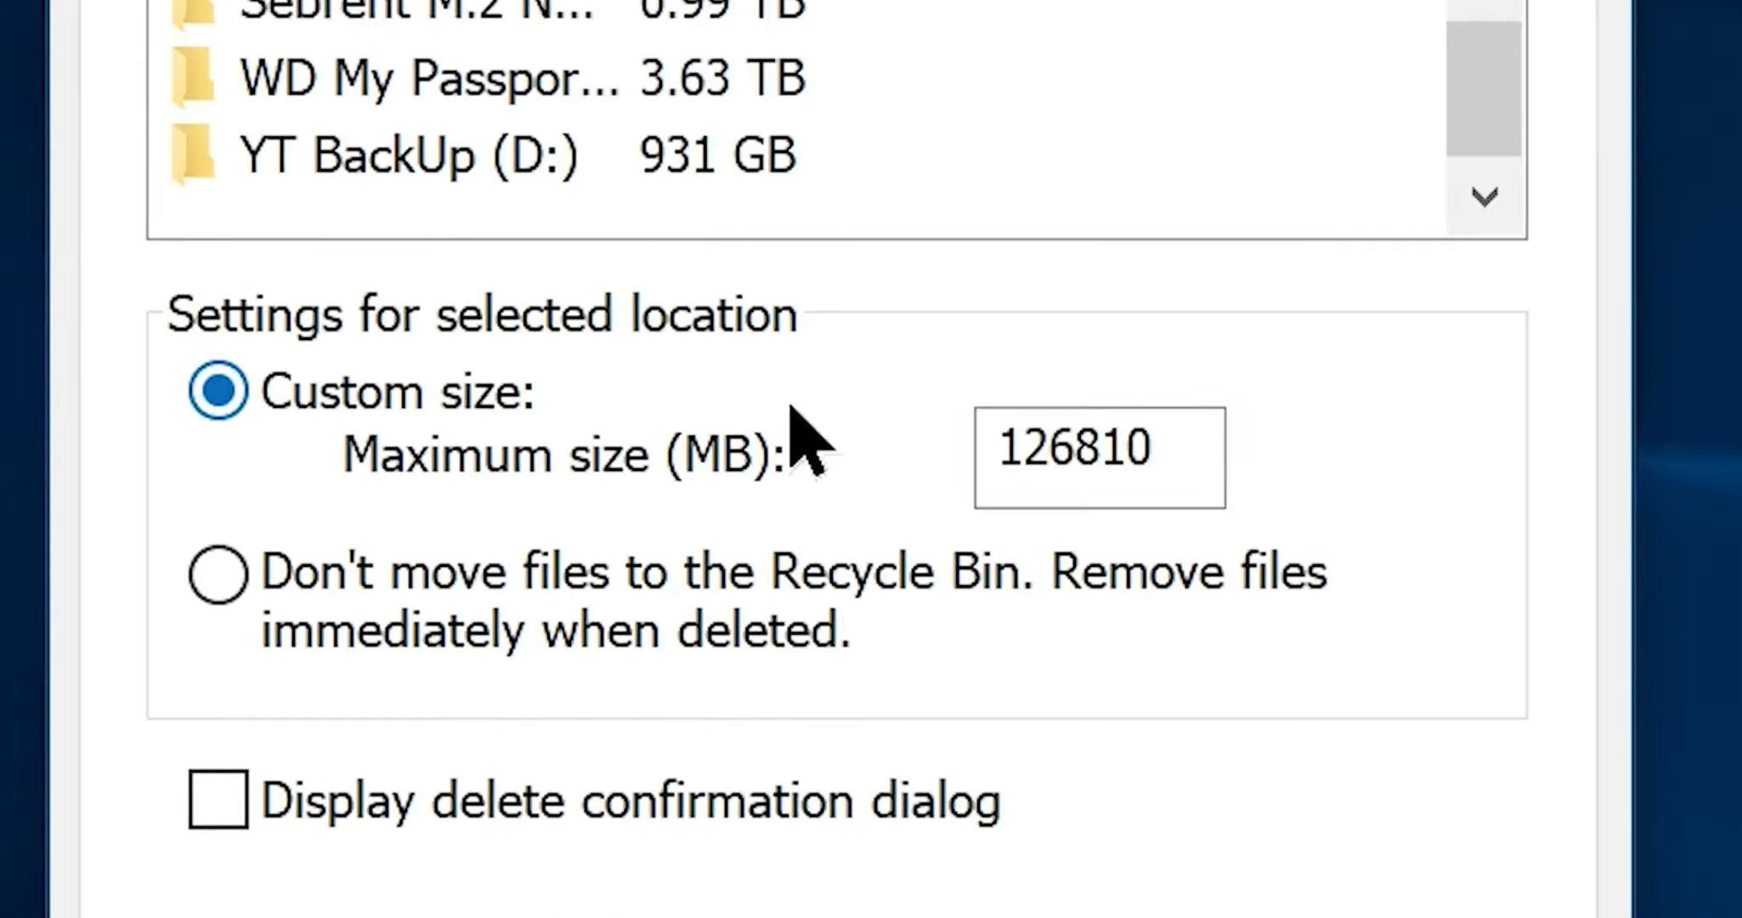
pyautogui.doubleClick(621, 550)
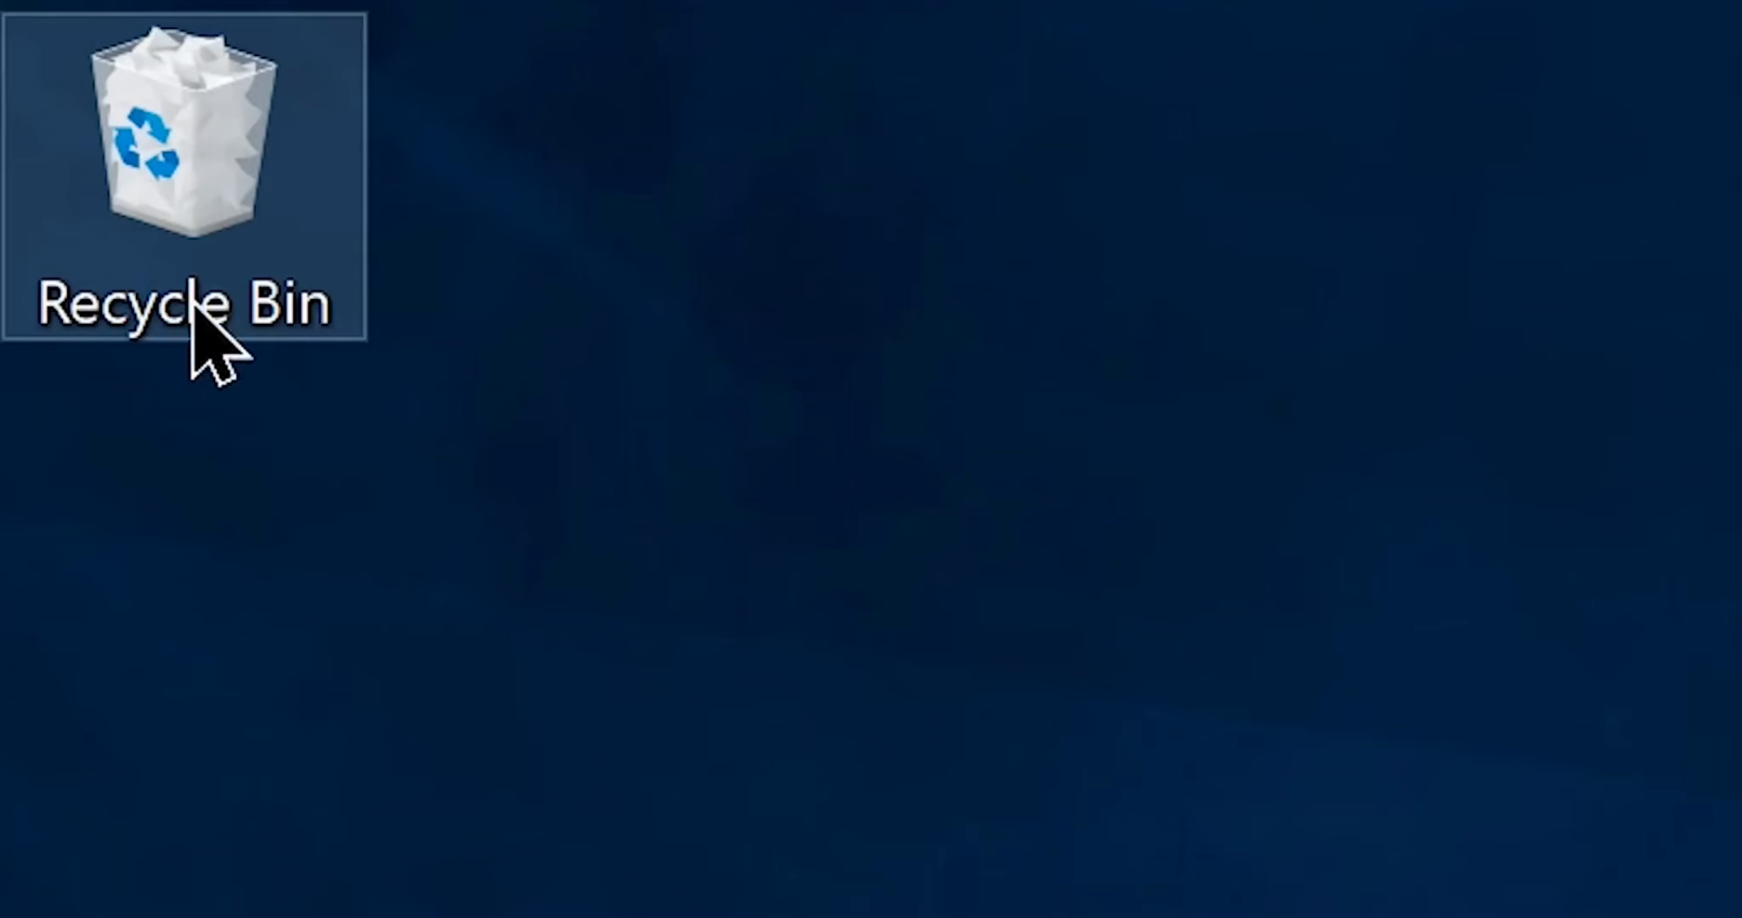
# - Open the Recycle Bin and permanently delete all the items in it
pyautogui.click(183, 264)
pyautogui.doubleClick(183, 265)
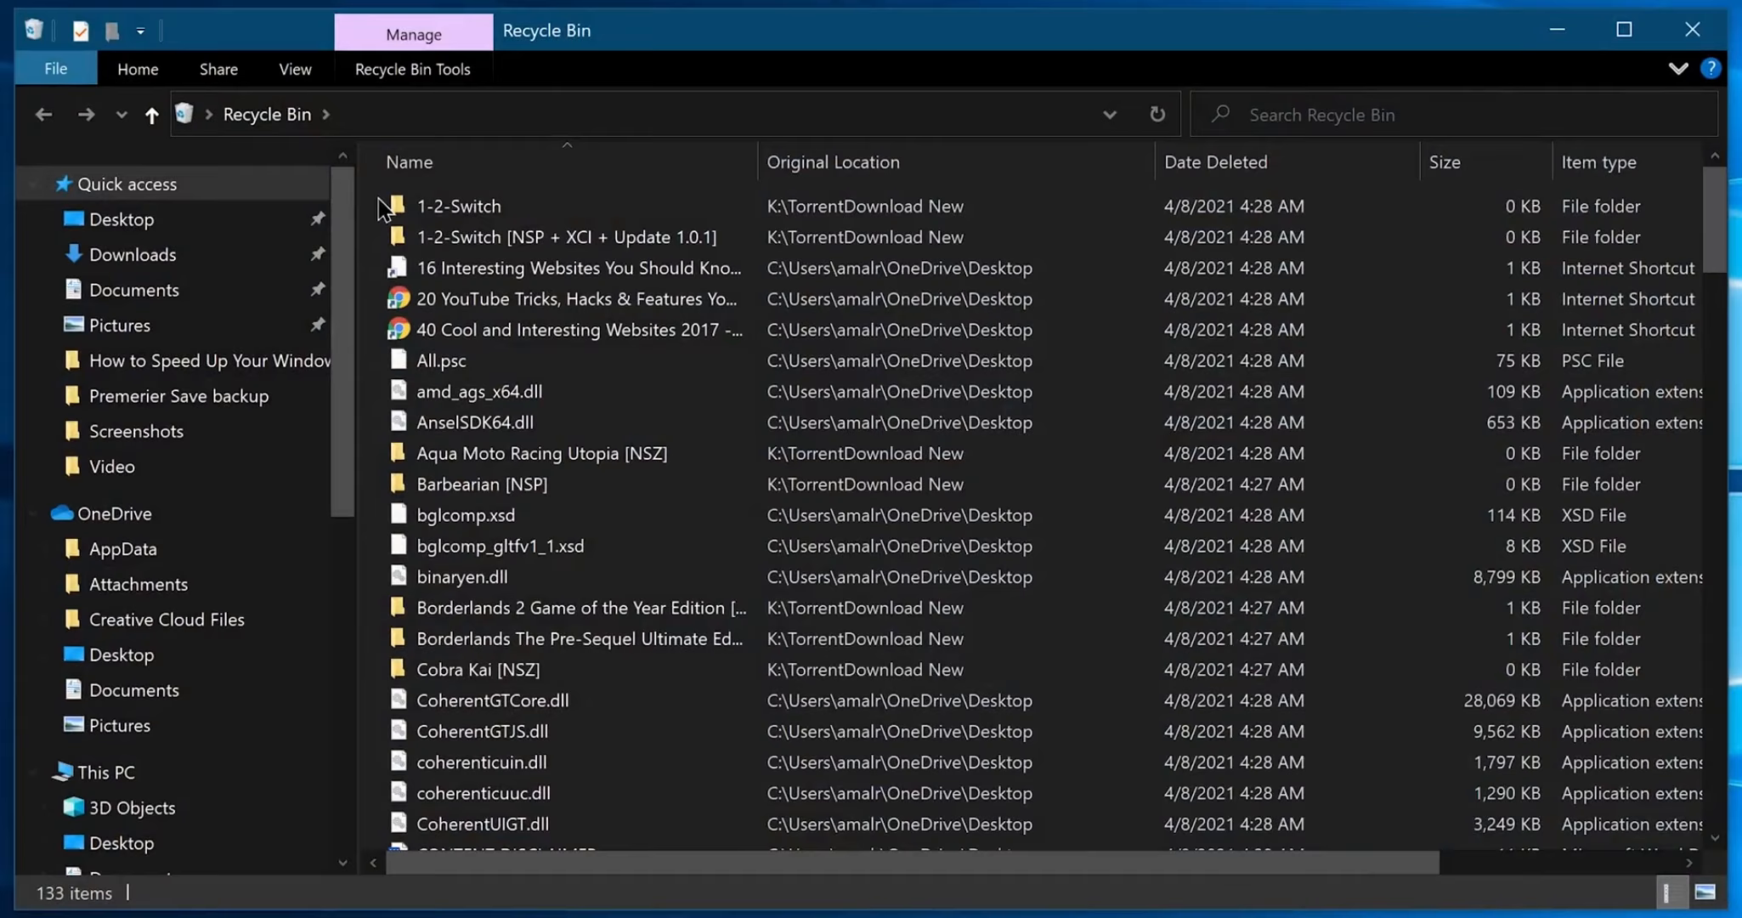
pyautogui.moveTo(379, 190); pyautogui.dragTo(894, 909)
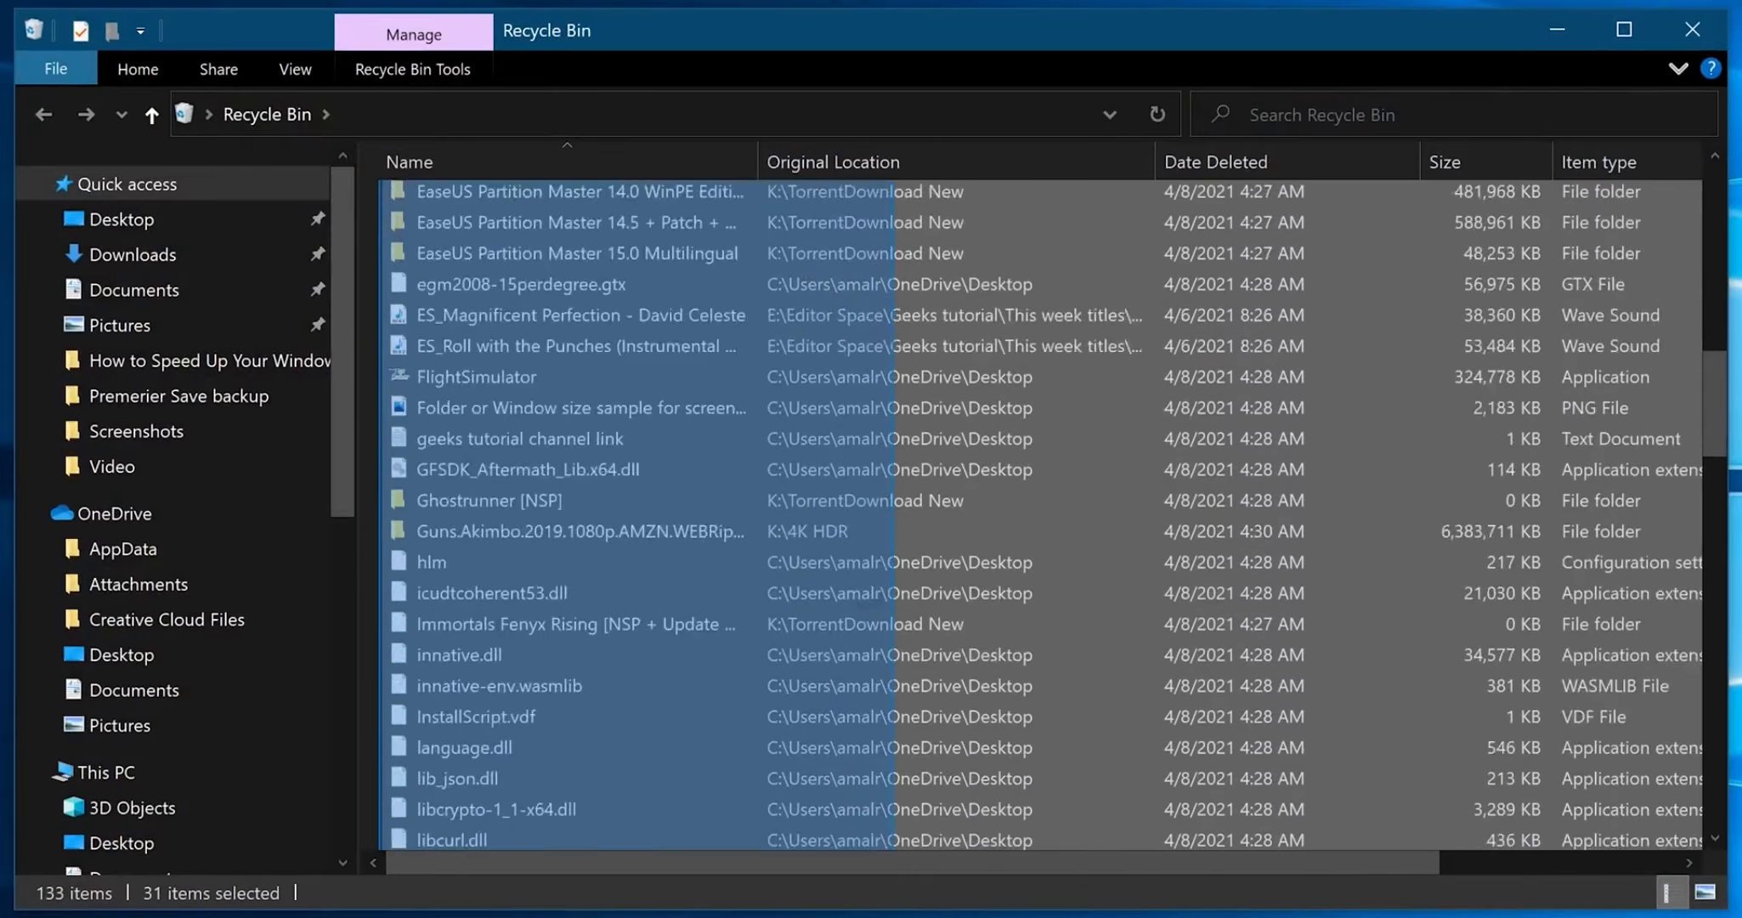
pyautogui.hotkey('ctrl', 'a')
pyautogui.press('Delete')
pyautogui.press('Return')
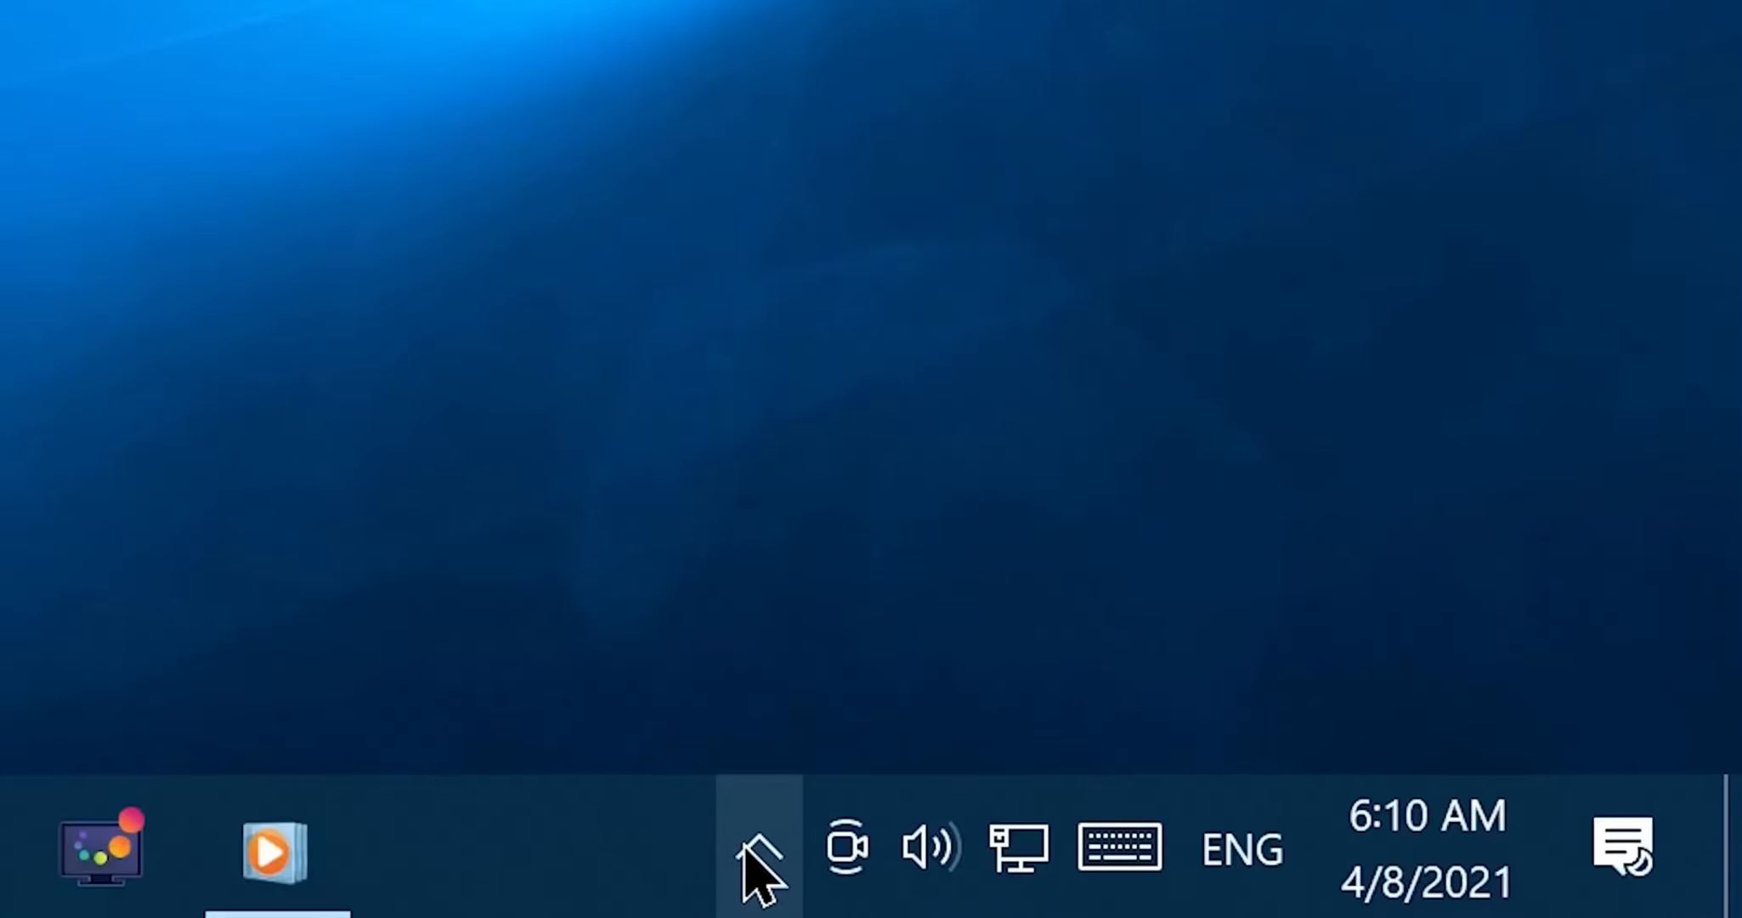
# - Show the hidden notification area icons to check which programs run in the background, and hide them again
pyautogui.click(759, 875)
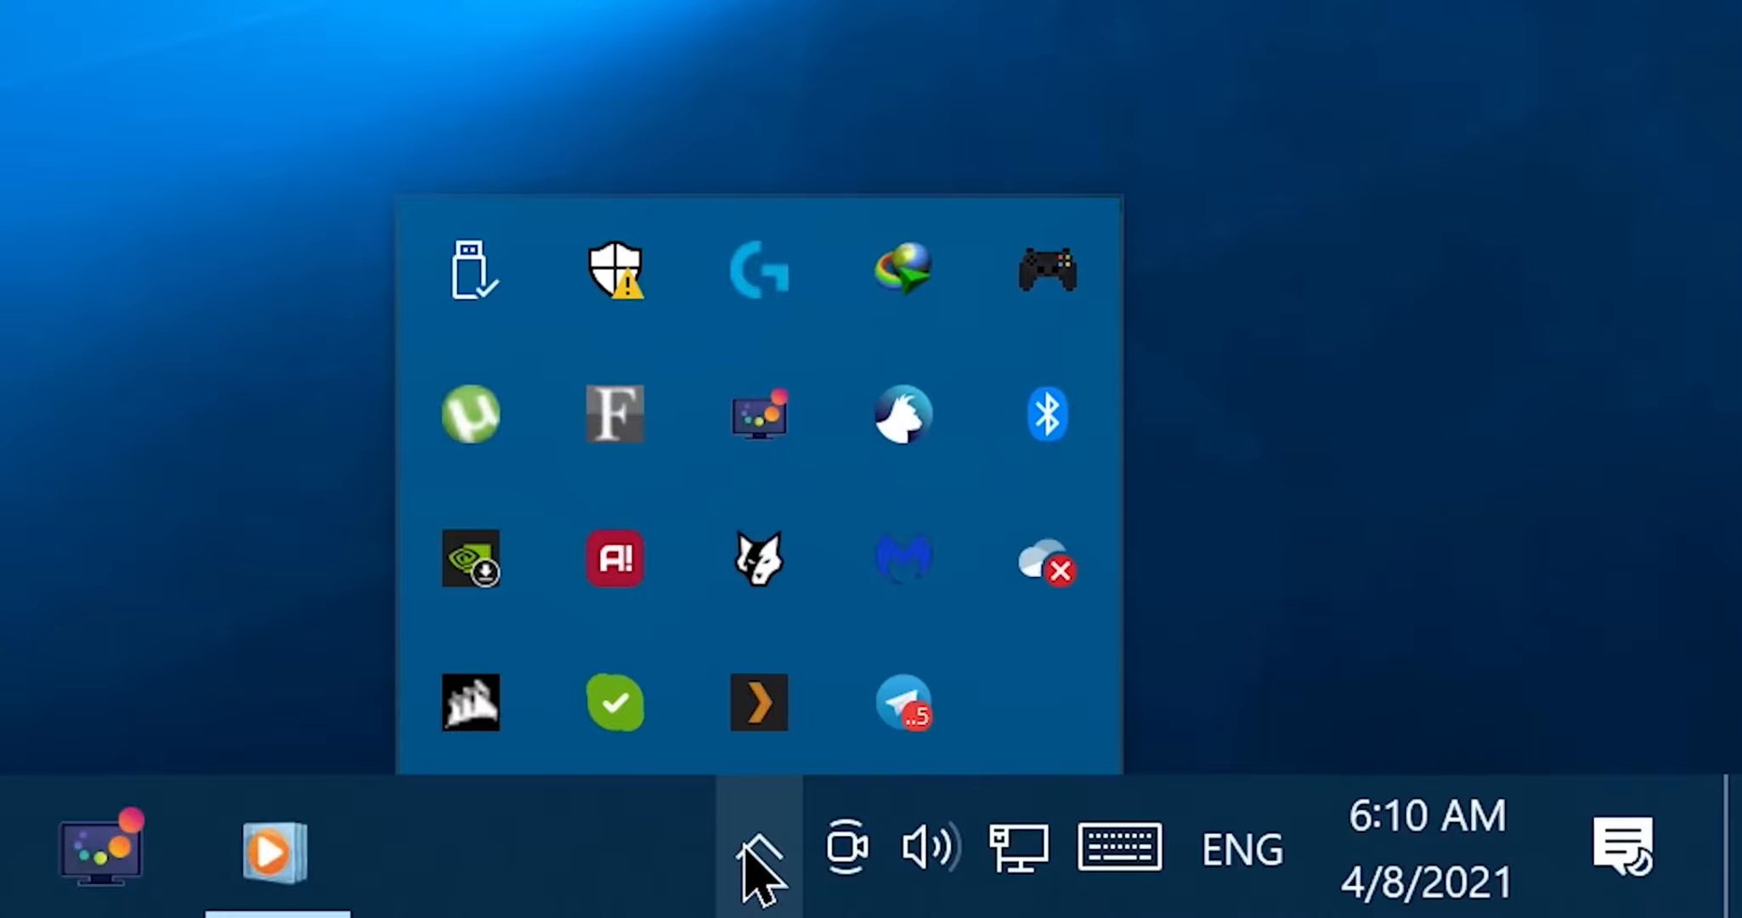
pyautogui.click(745, 848)
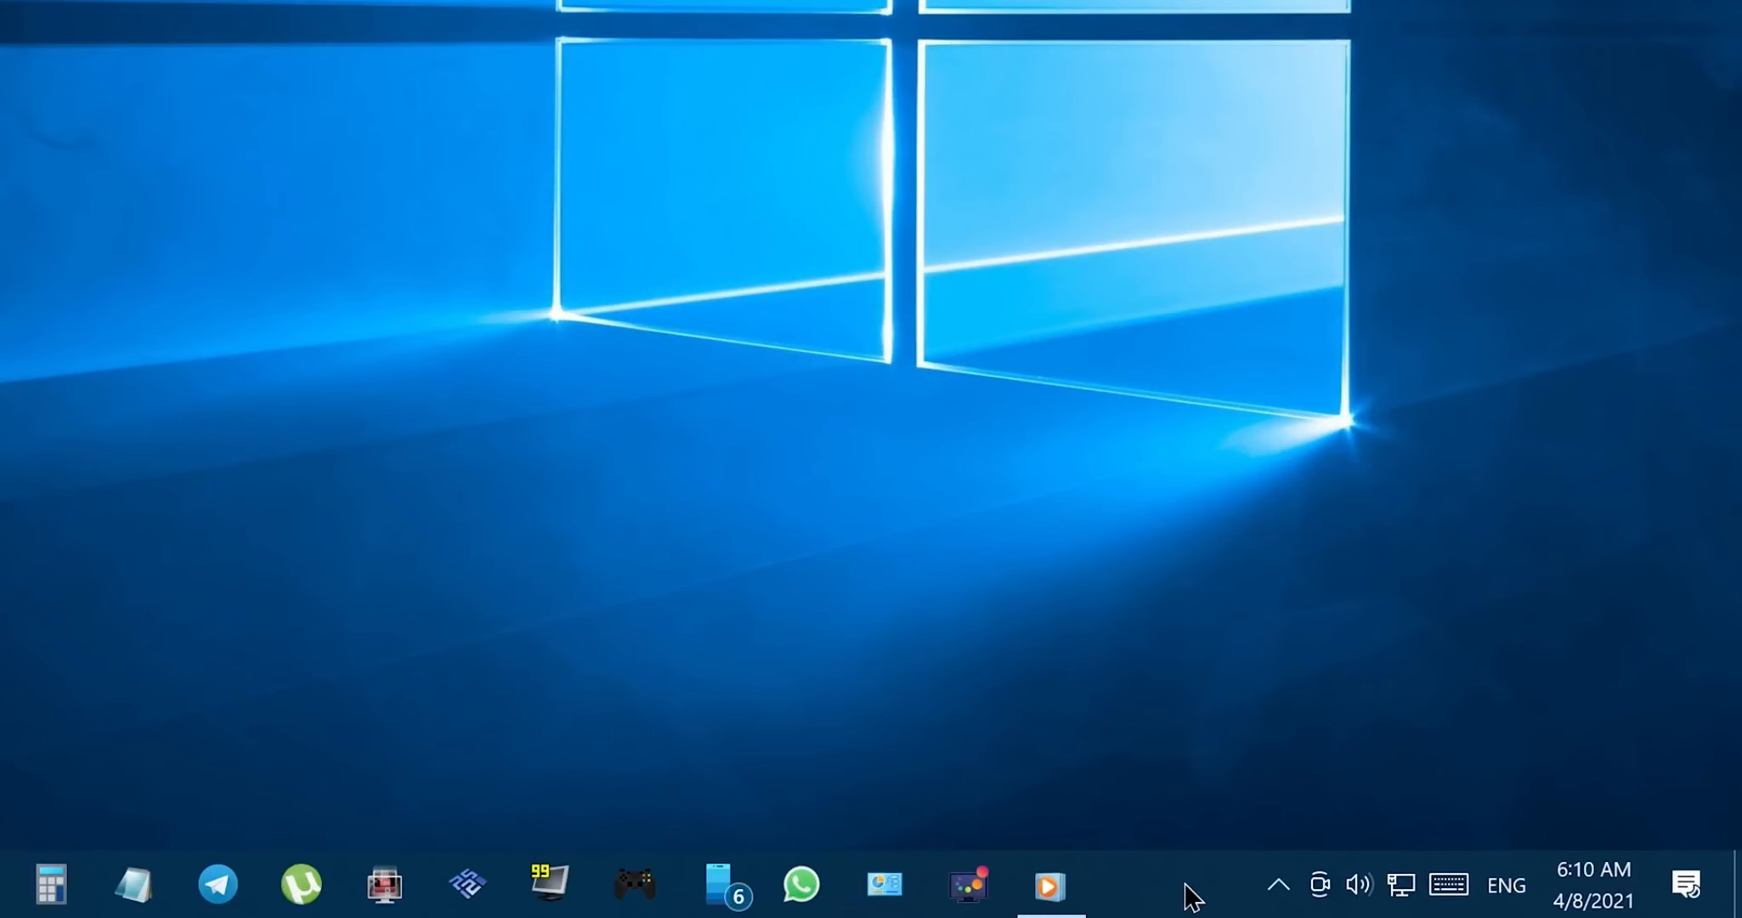
# - Open Task Manager and look through the full list of startup programs
pyautogui.rightClick(1193, 897)
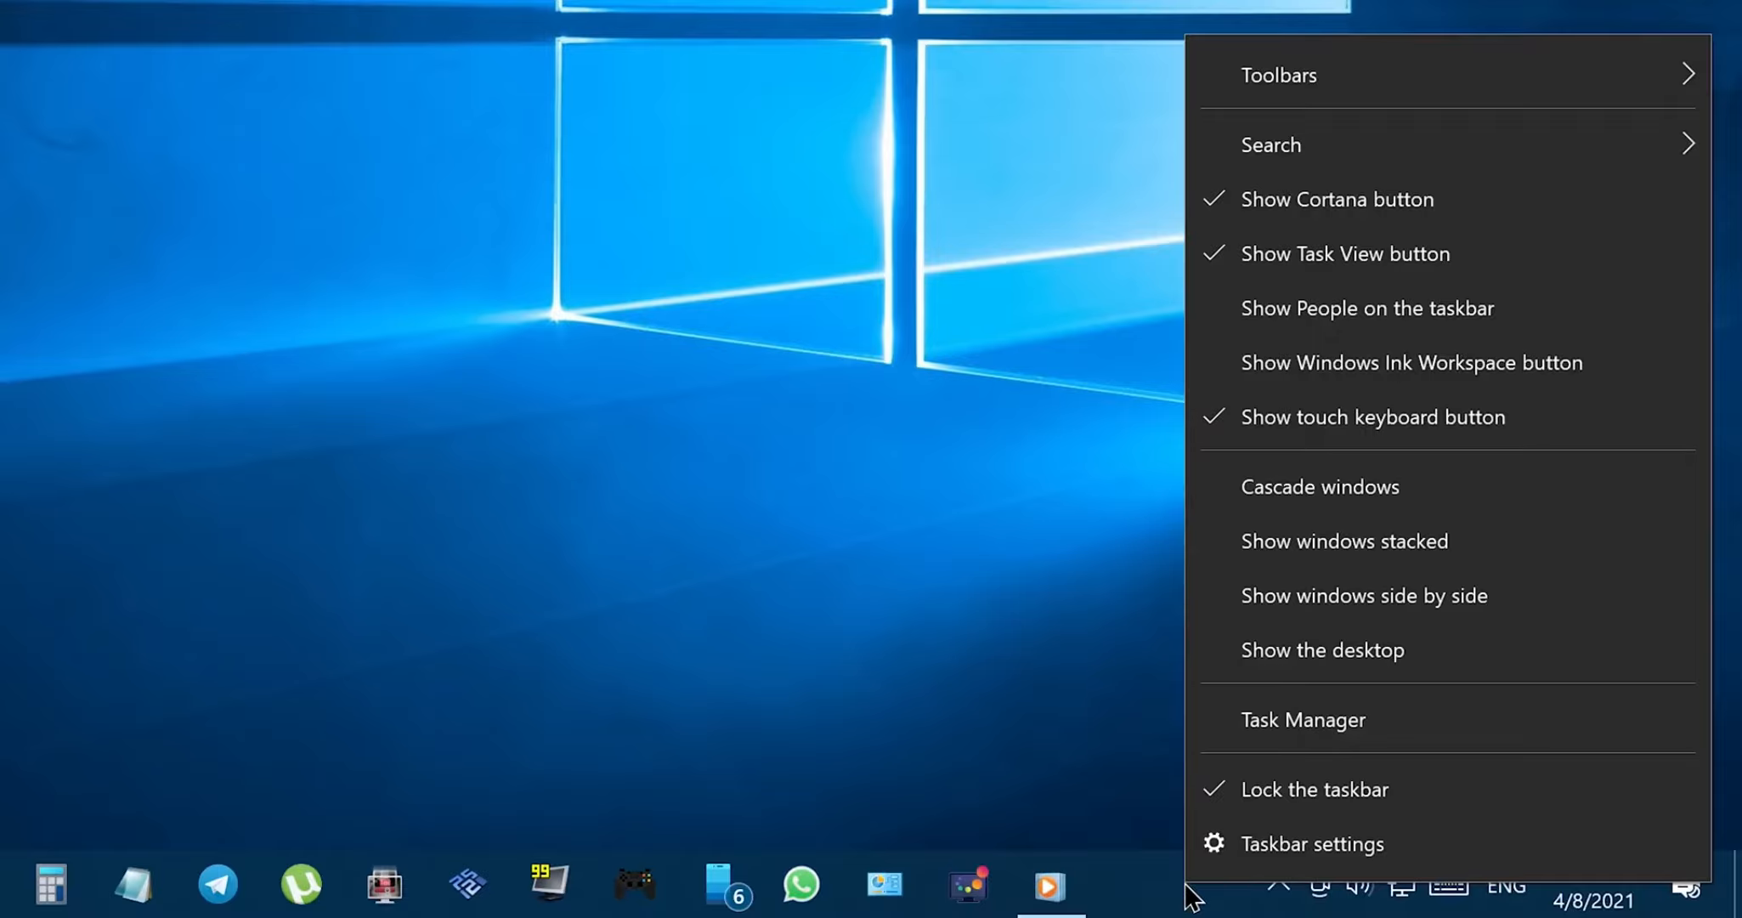
pyautogui.click(1228, 736)
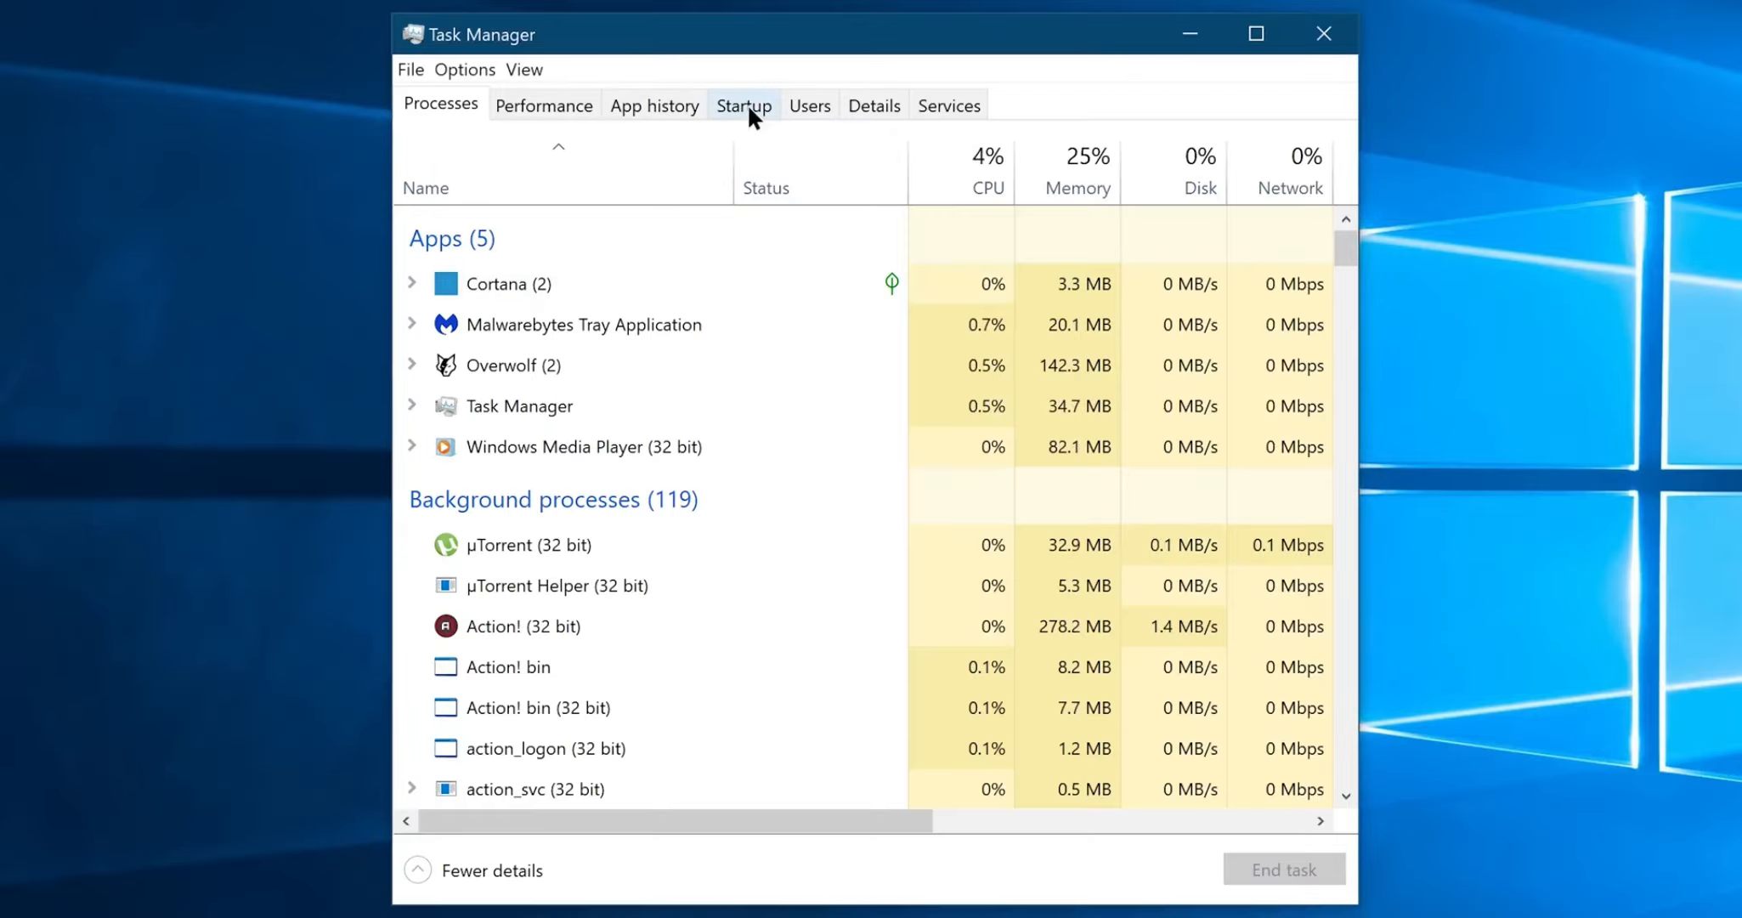
pyautogui.click(748, 108)
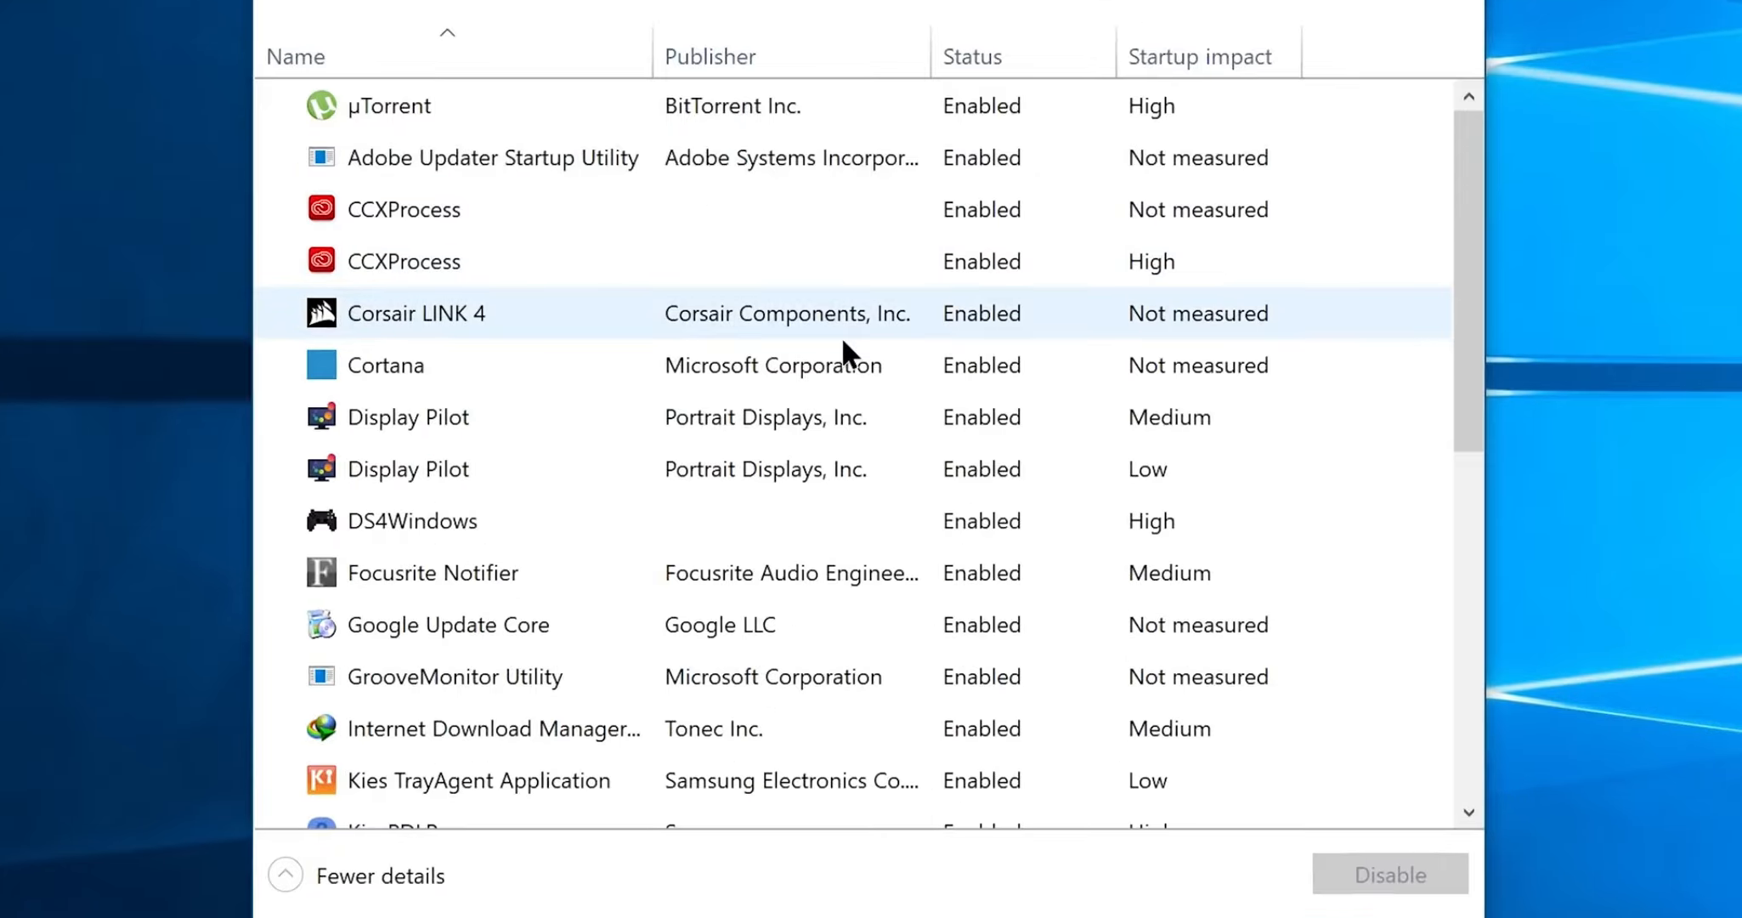
pyautogui.scroll(-5, 854, 450)
pyautogui.scroll(5, 844, 344)
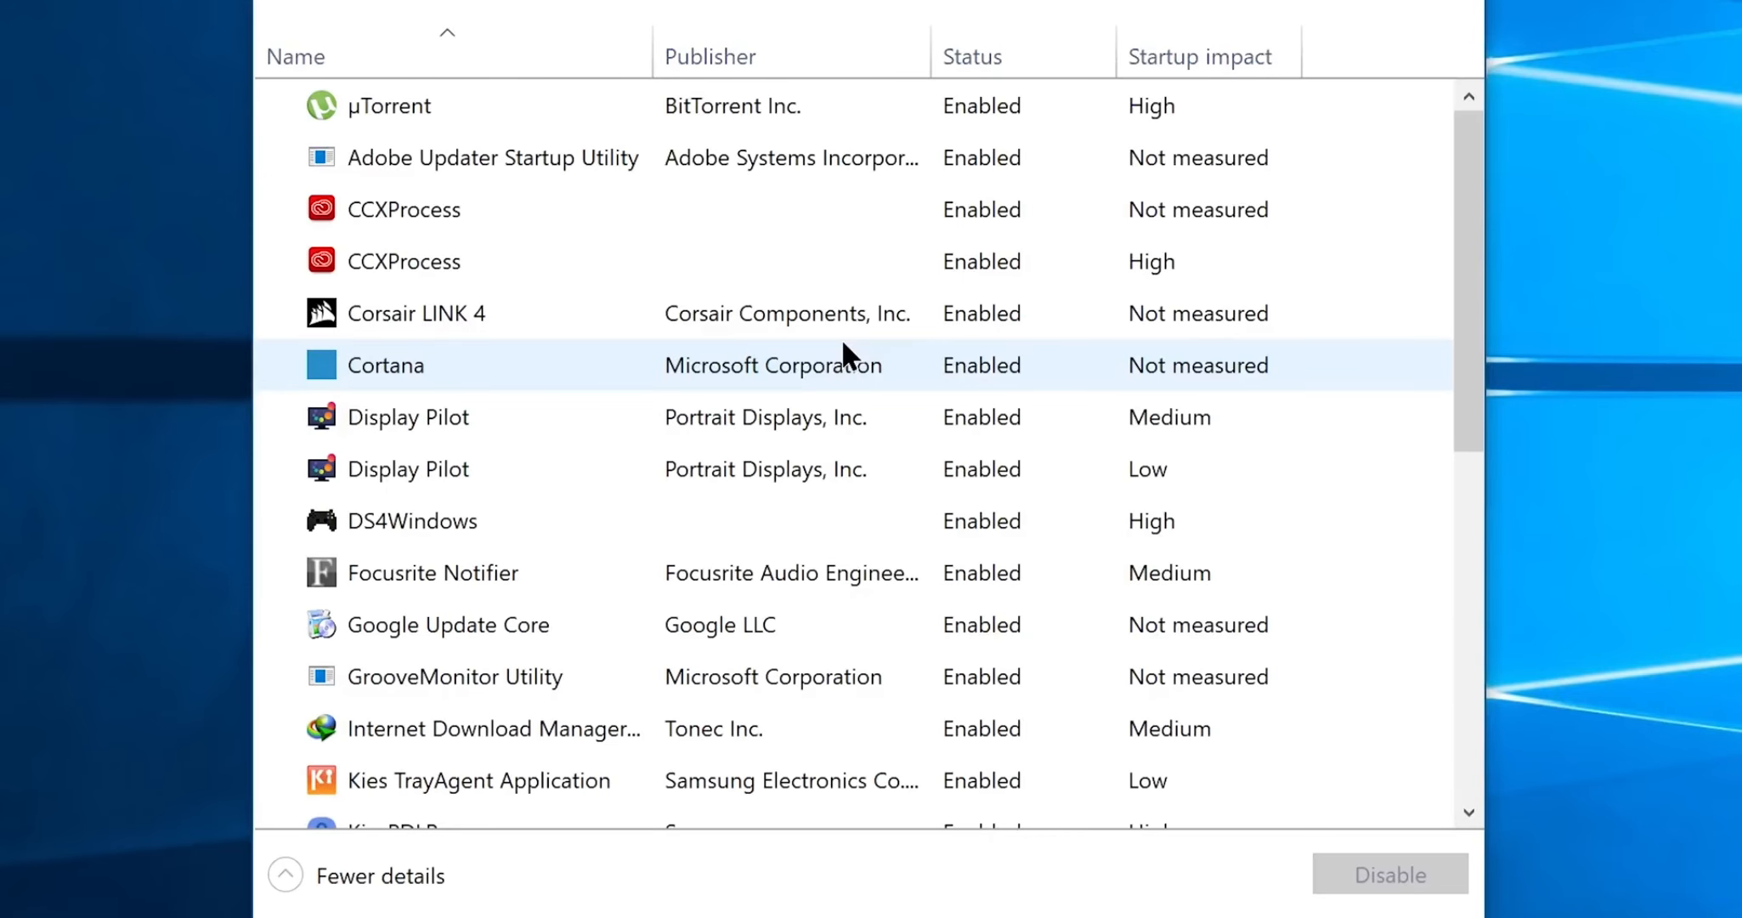
# - Disable Kies TrayAgent Application, Adobe Updater Startup Utility and both CCXProcess entries at startup
pyautogui.click(769, 777)
pyautogui.click(1370, 888)
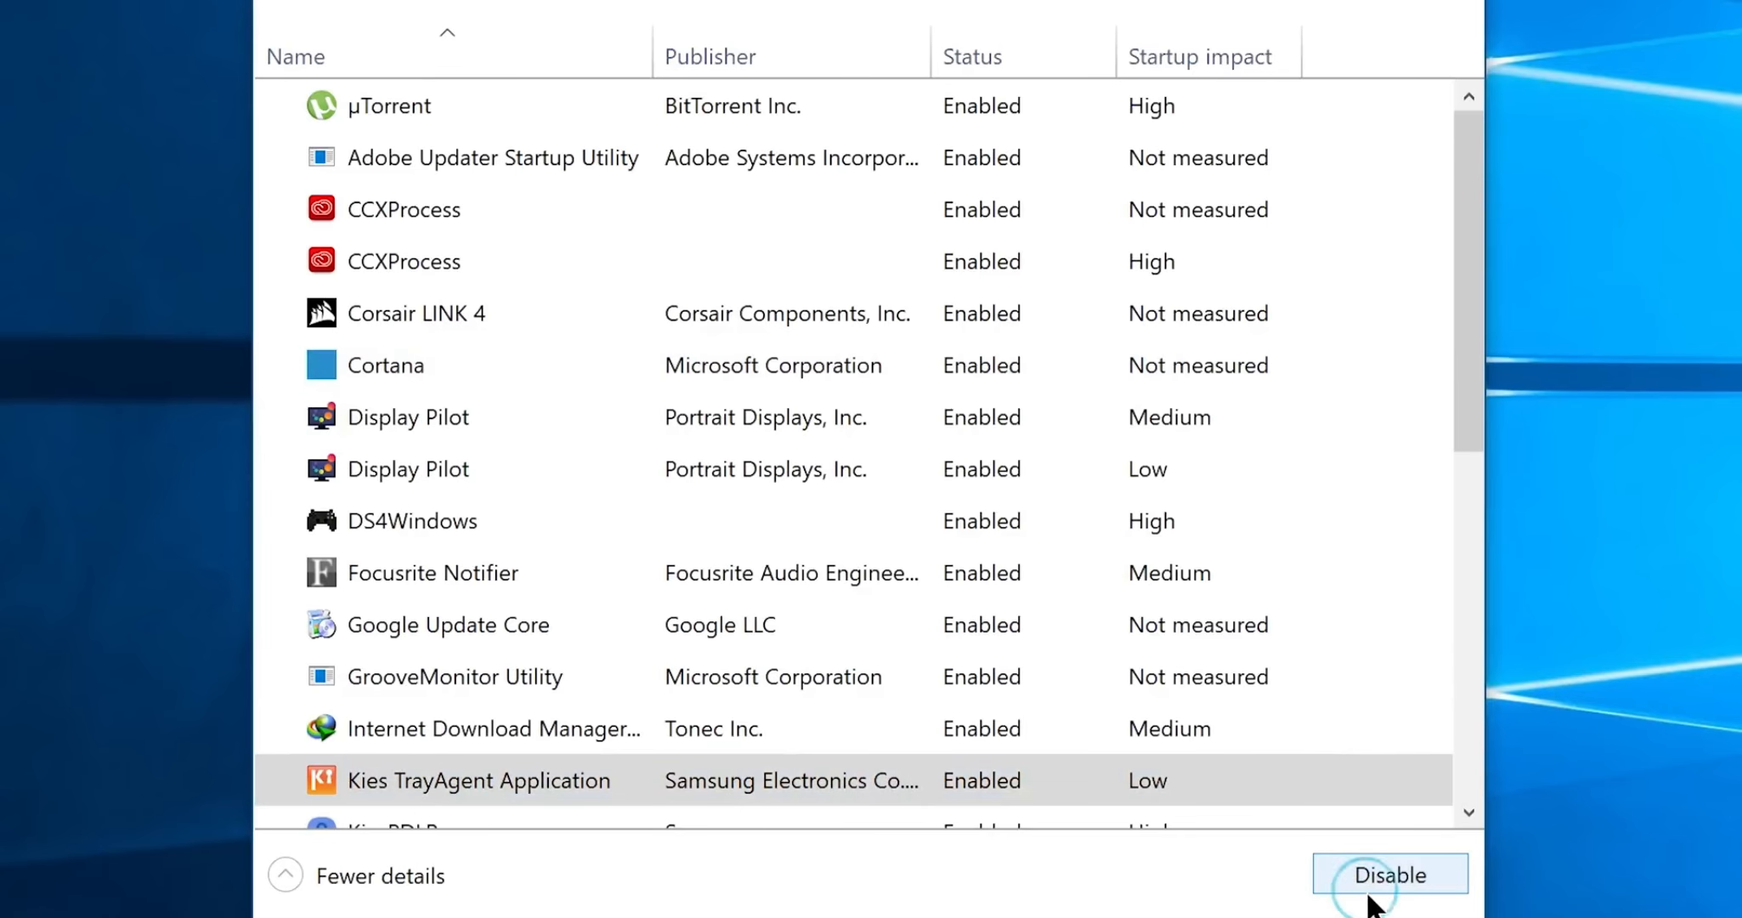
pyautogui.click(790, 157)
pyautogui.click(1336, 873)
pyautogui.click(724, 216)
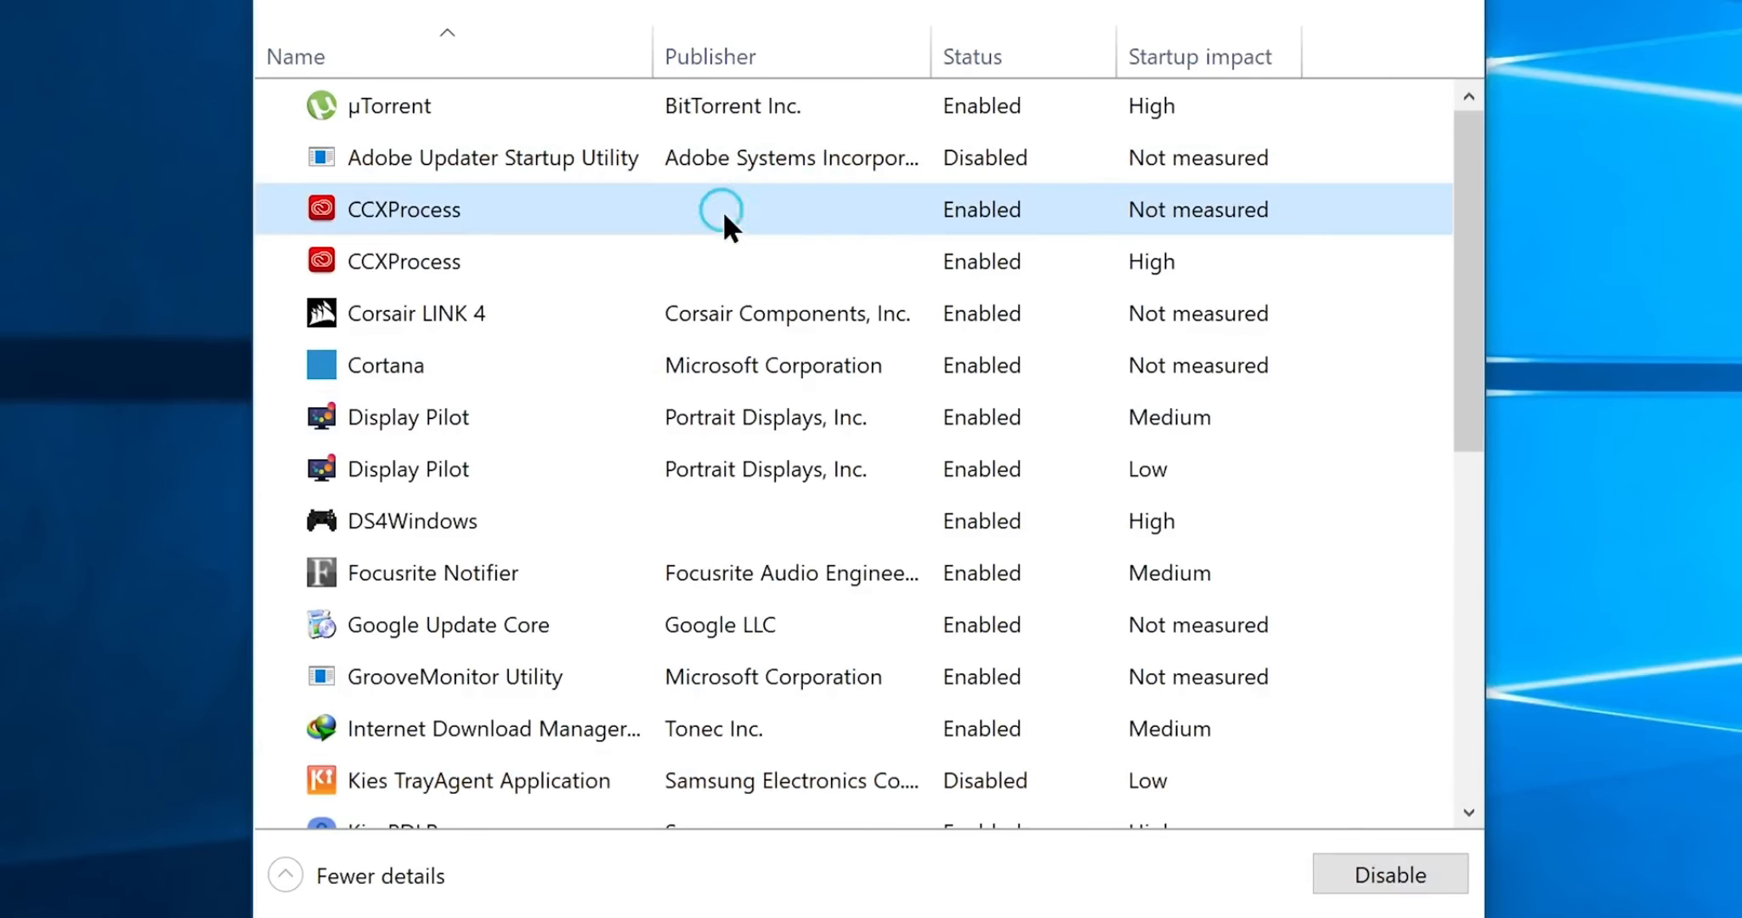
pyautogui.click(1360, 874)
pyautogui.click(726, 261)
pyautogui.click(1360, 874)
pyautogui.click(1086, 612)
pyautogui.scroll(-2, 1085, 611)
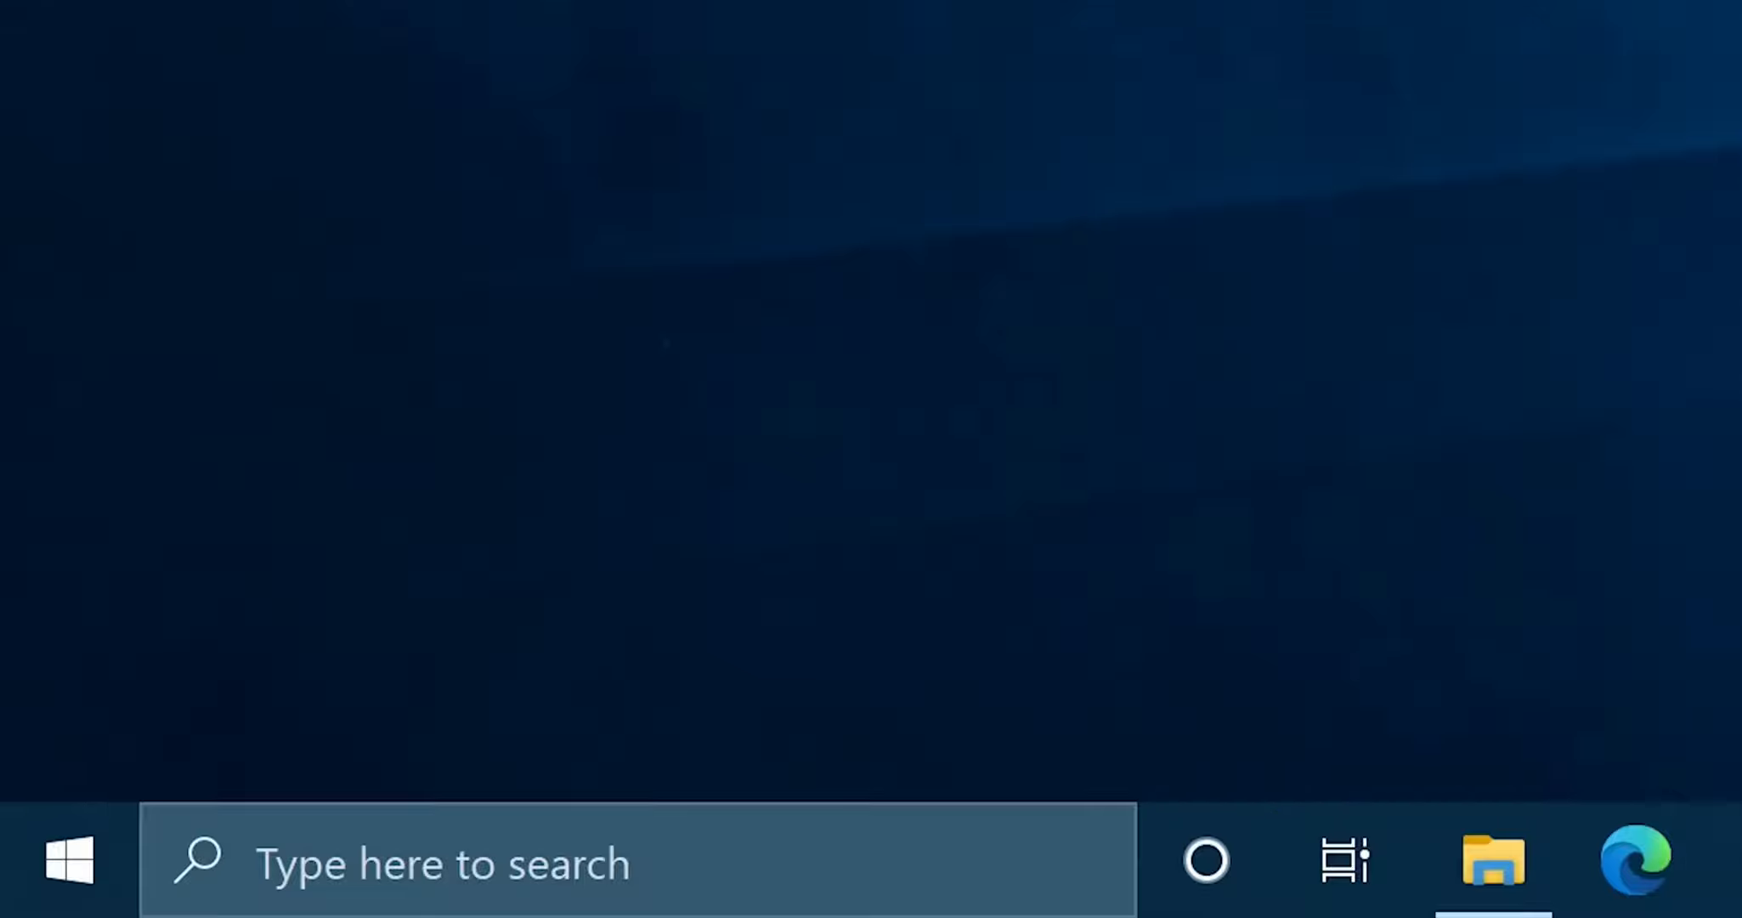
# - Open Defragment and Optimize Drives through a Windows search and optimize drive C
pyautogui.click(152, 902)
pyautogui.write('De')
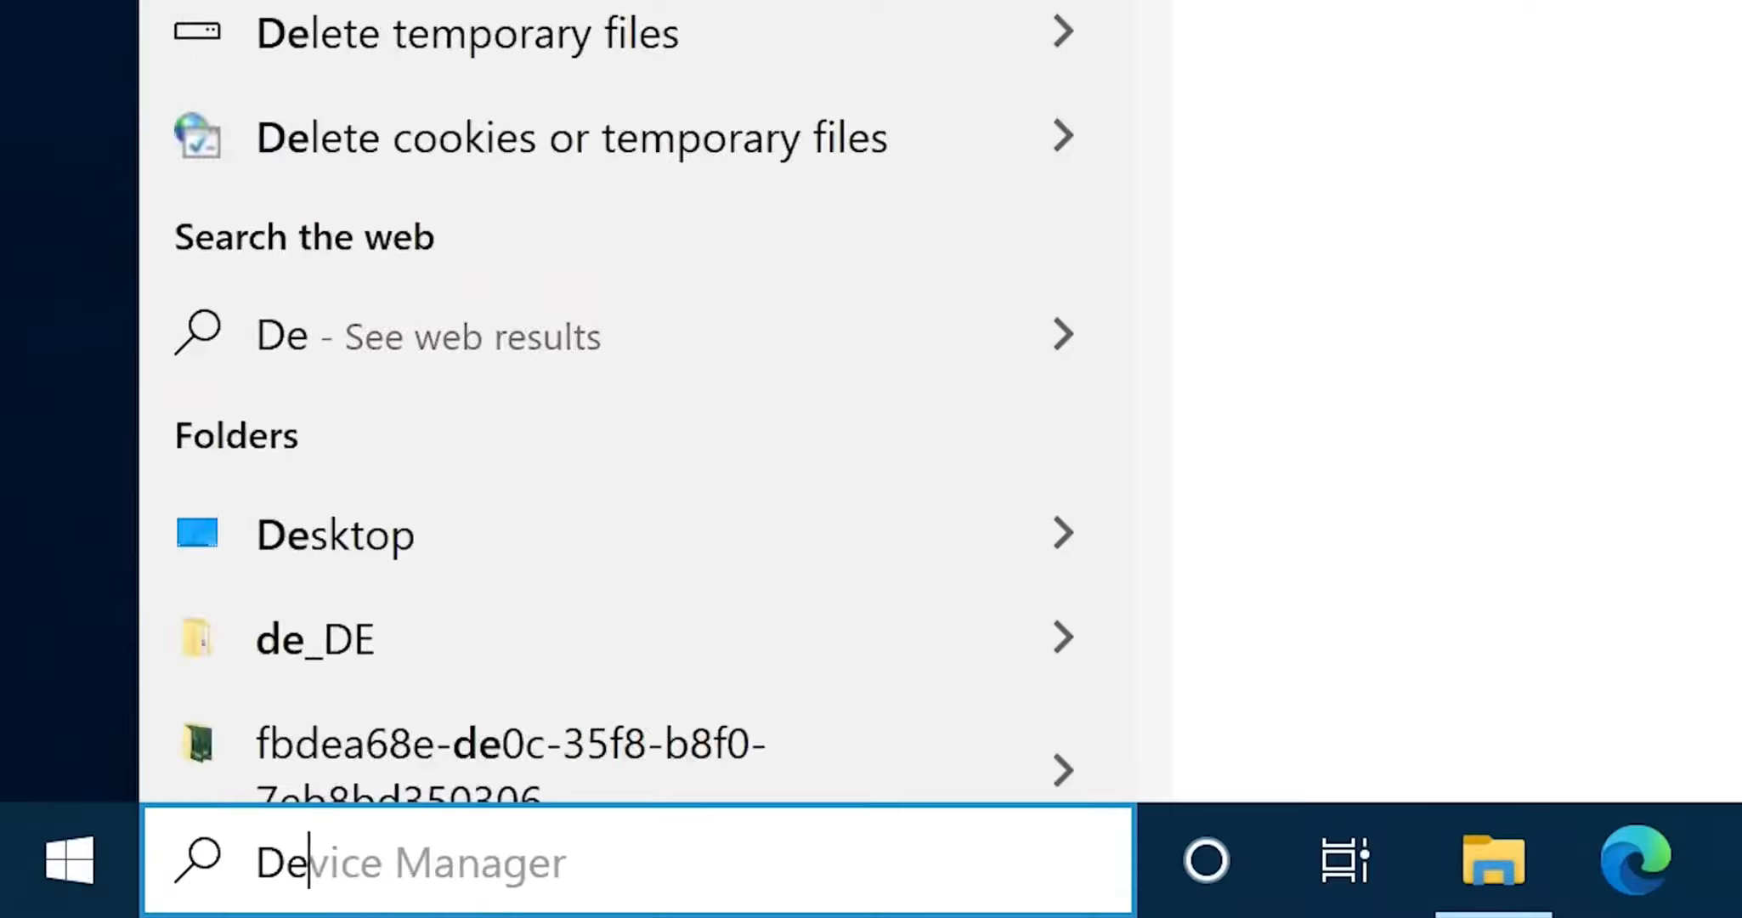
pyautogui.write('fragment and Optimize Drives')
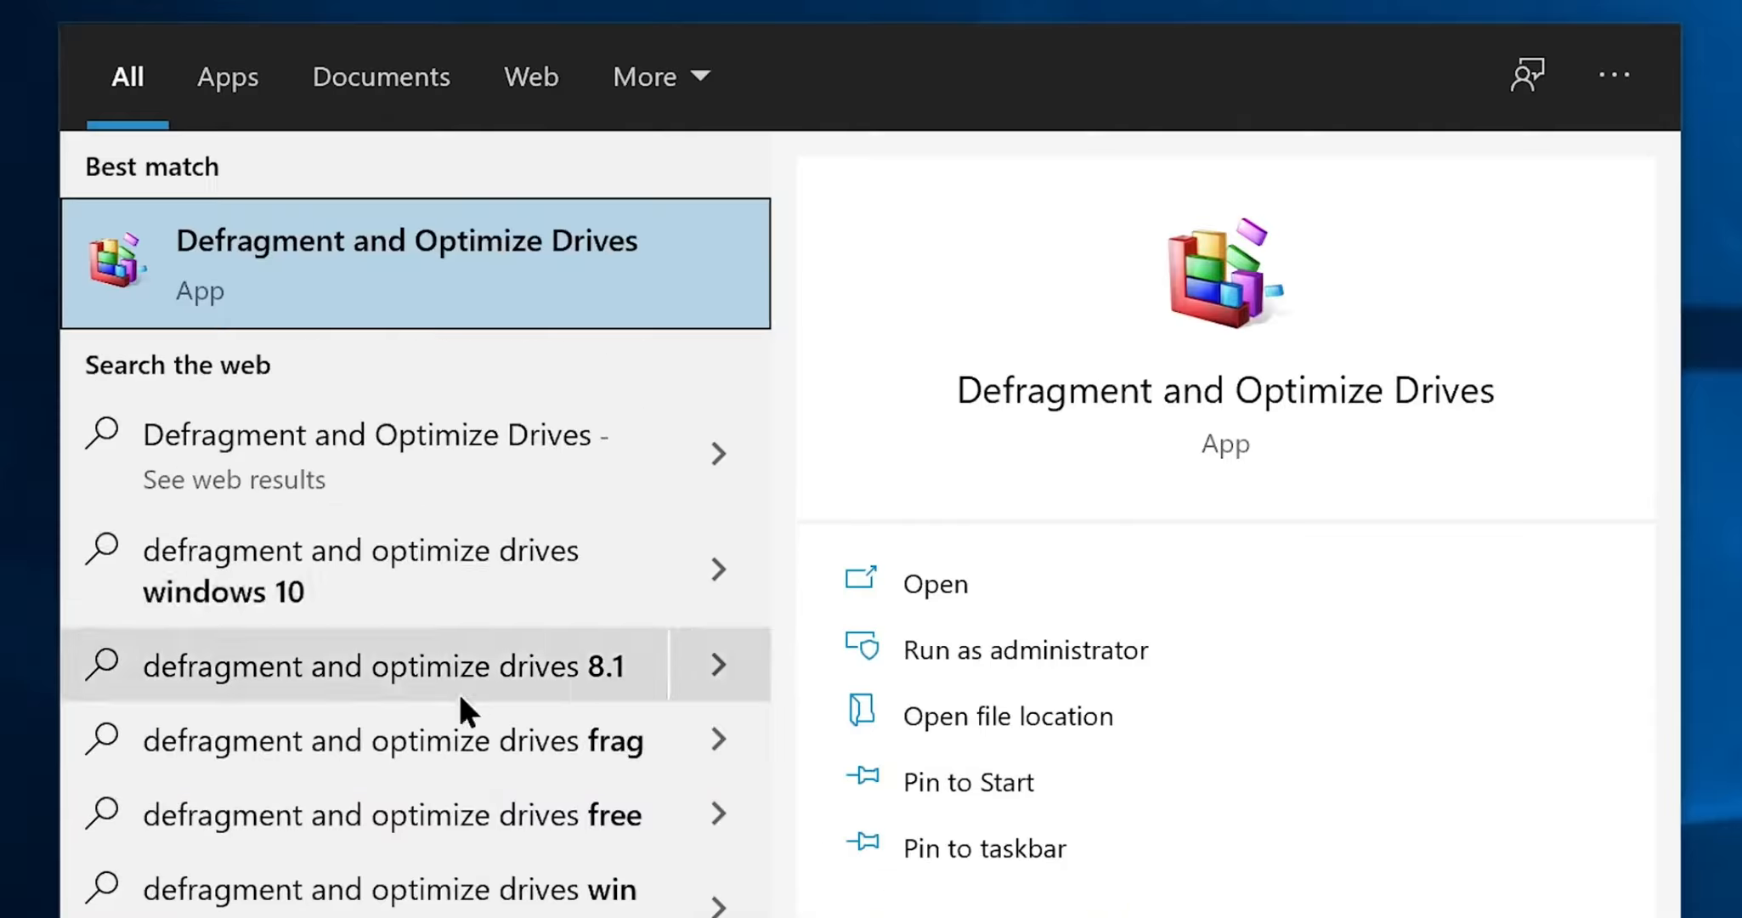
pyautogui.click(444, 280)
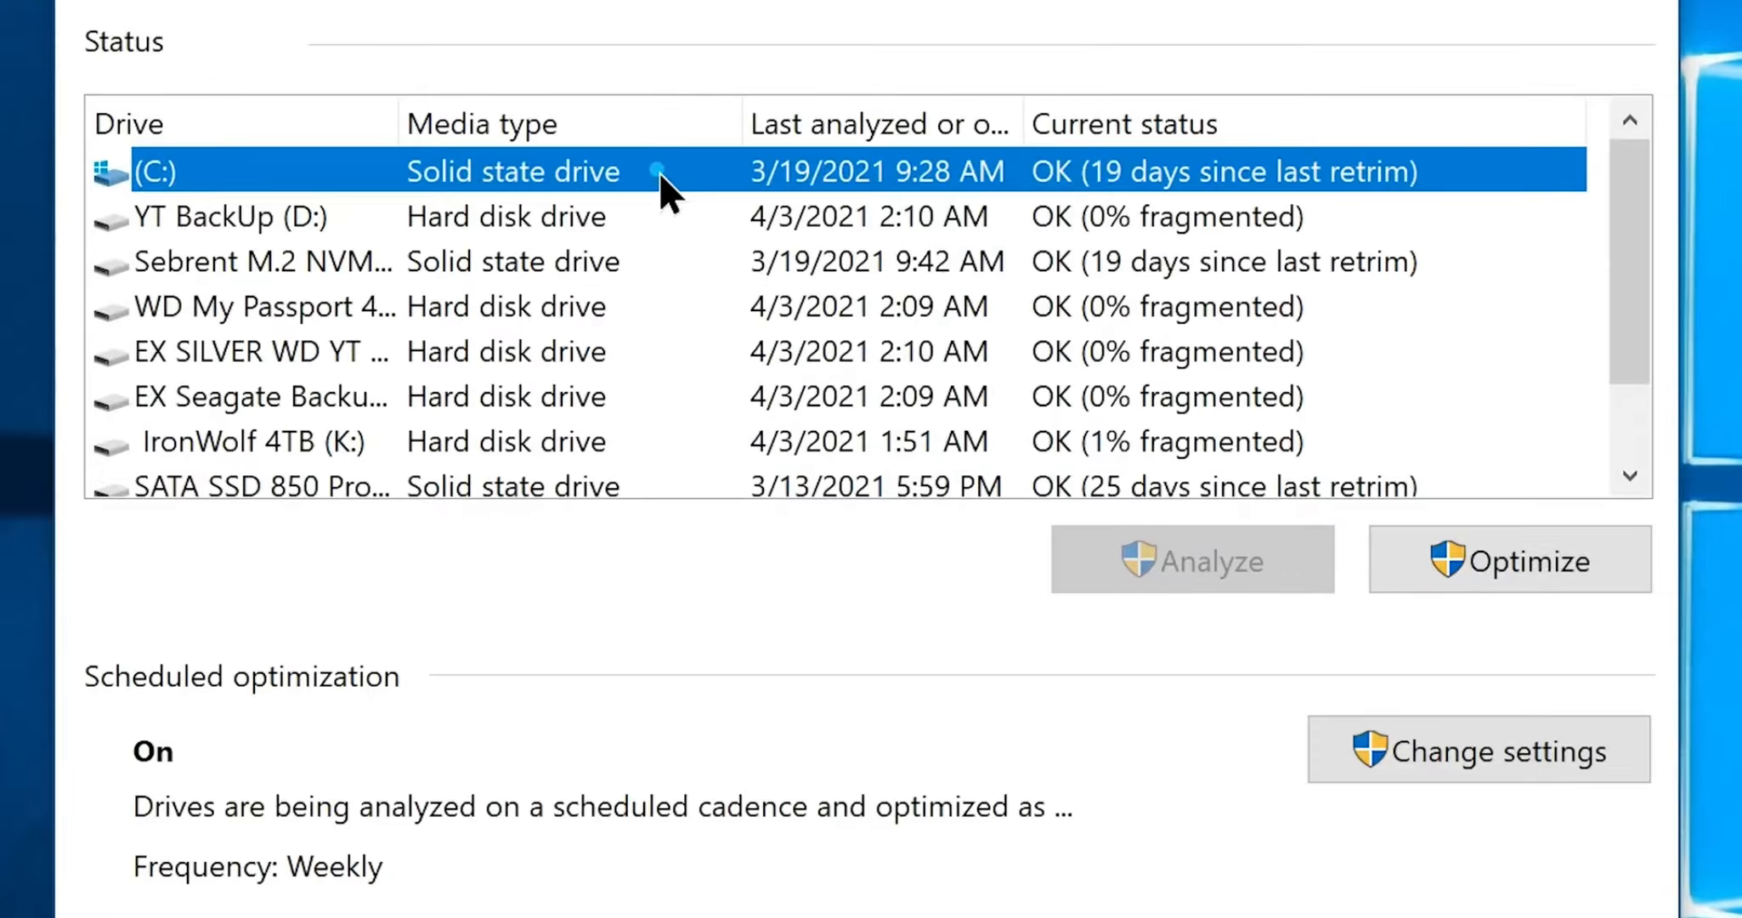
pyautogui.click(1509, 572)
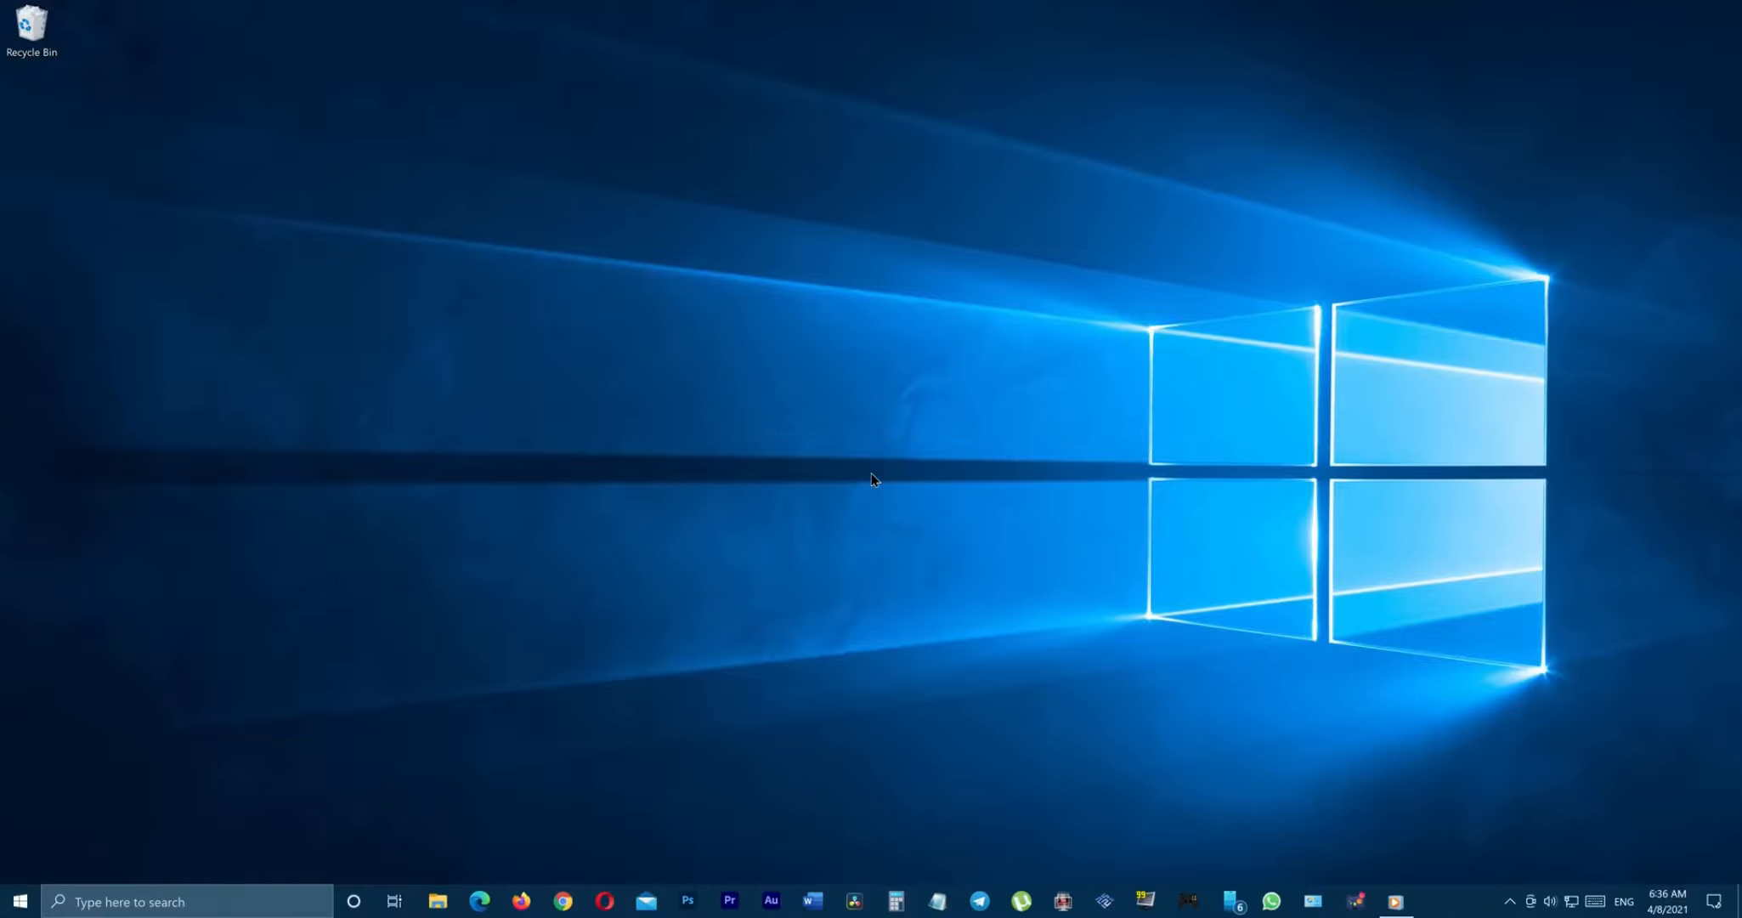
# - Quick-format the SanUltra (M:) USB drive in File Explorer with the NTFS file system
pyautogui.press('super+e')
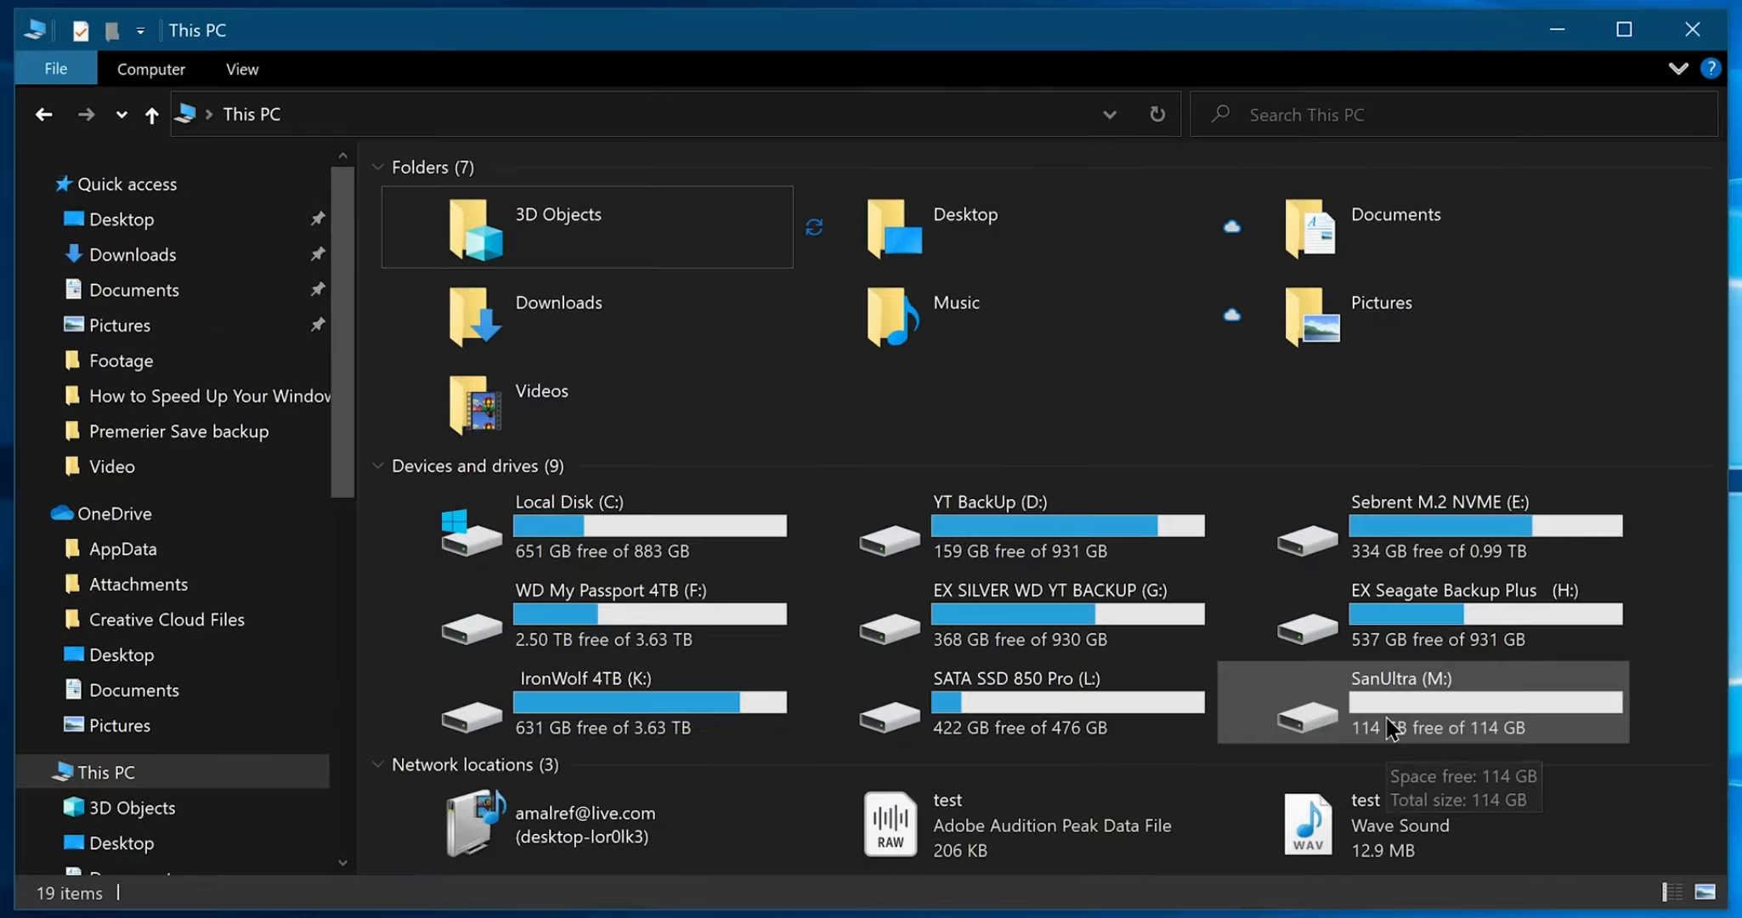
pyautogui.click(1189, 610)
pyautogui.rightClick(1189, 610)
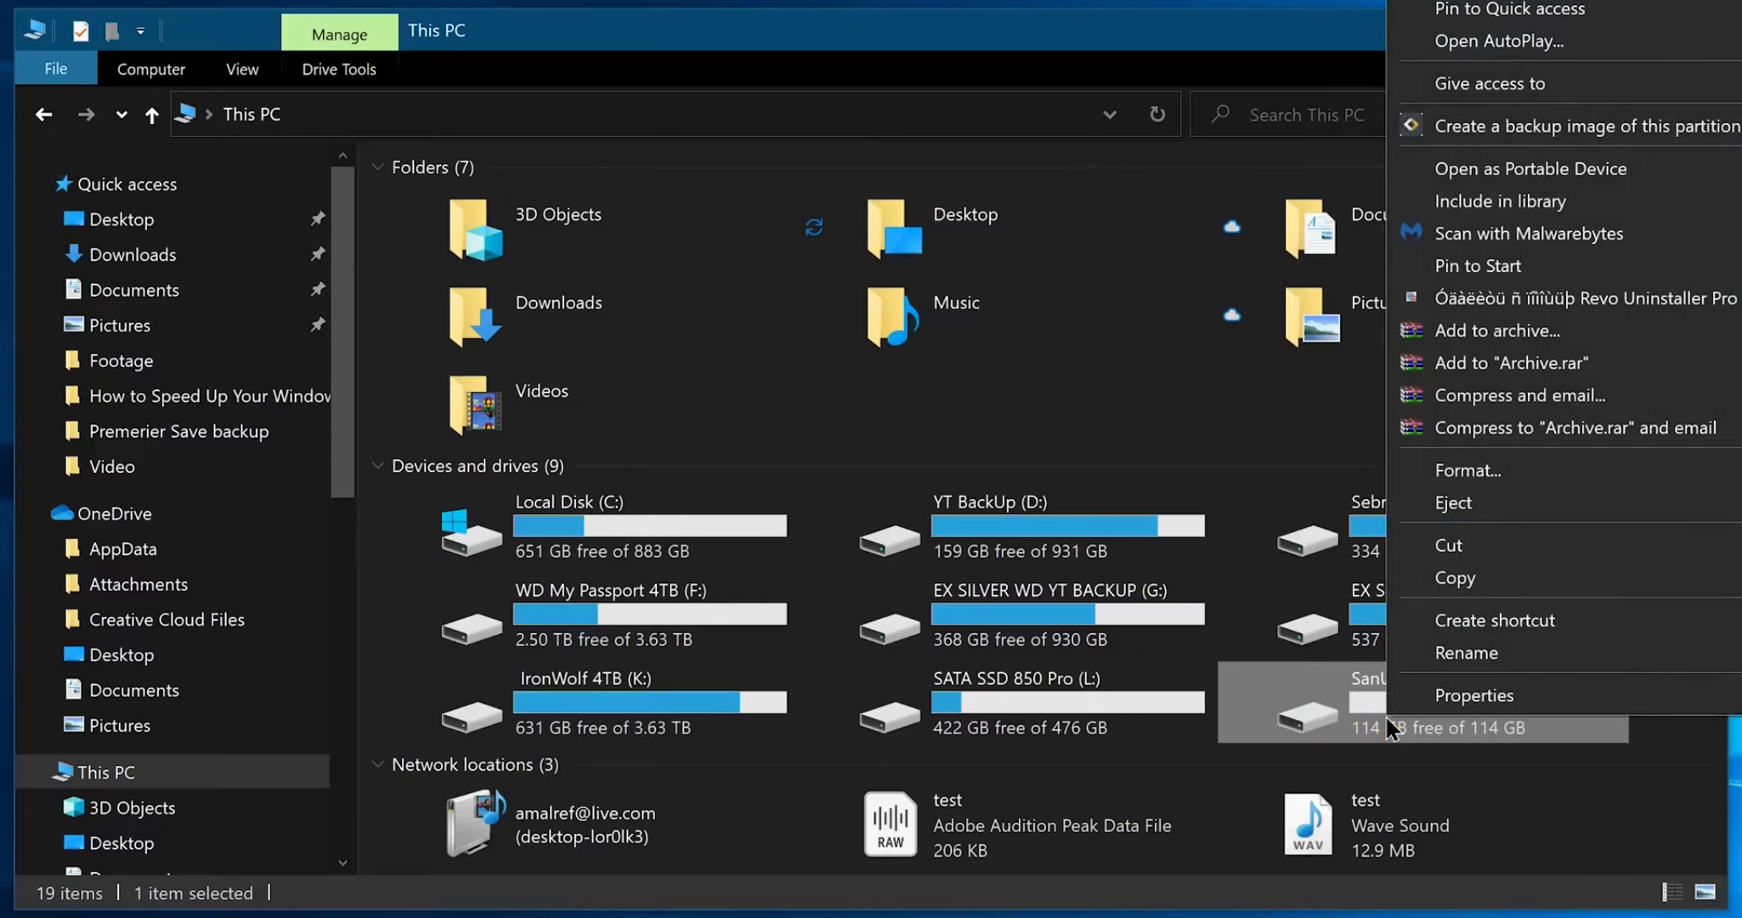
pyautogui.click(1118, 490)
pyautogui.click(789, 243)
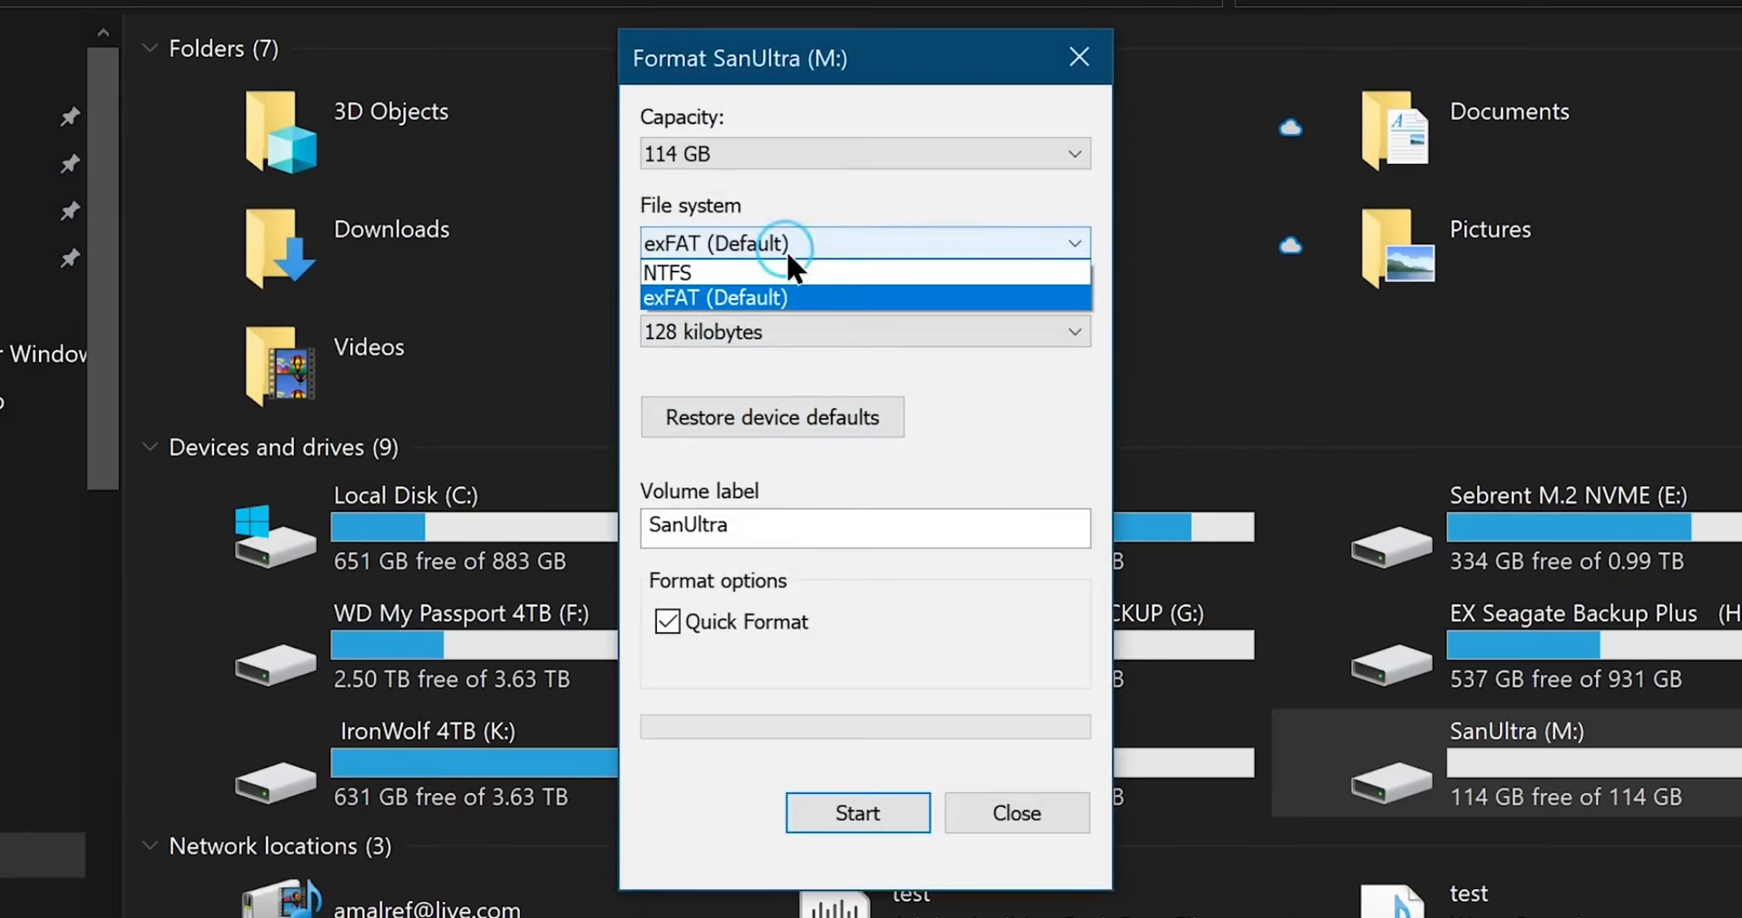
pyautogui.click(789, 272)
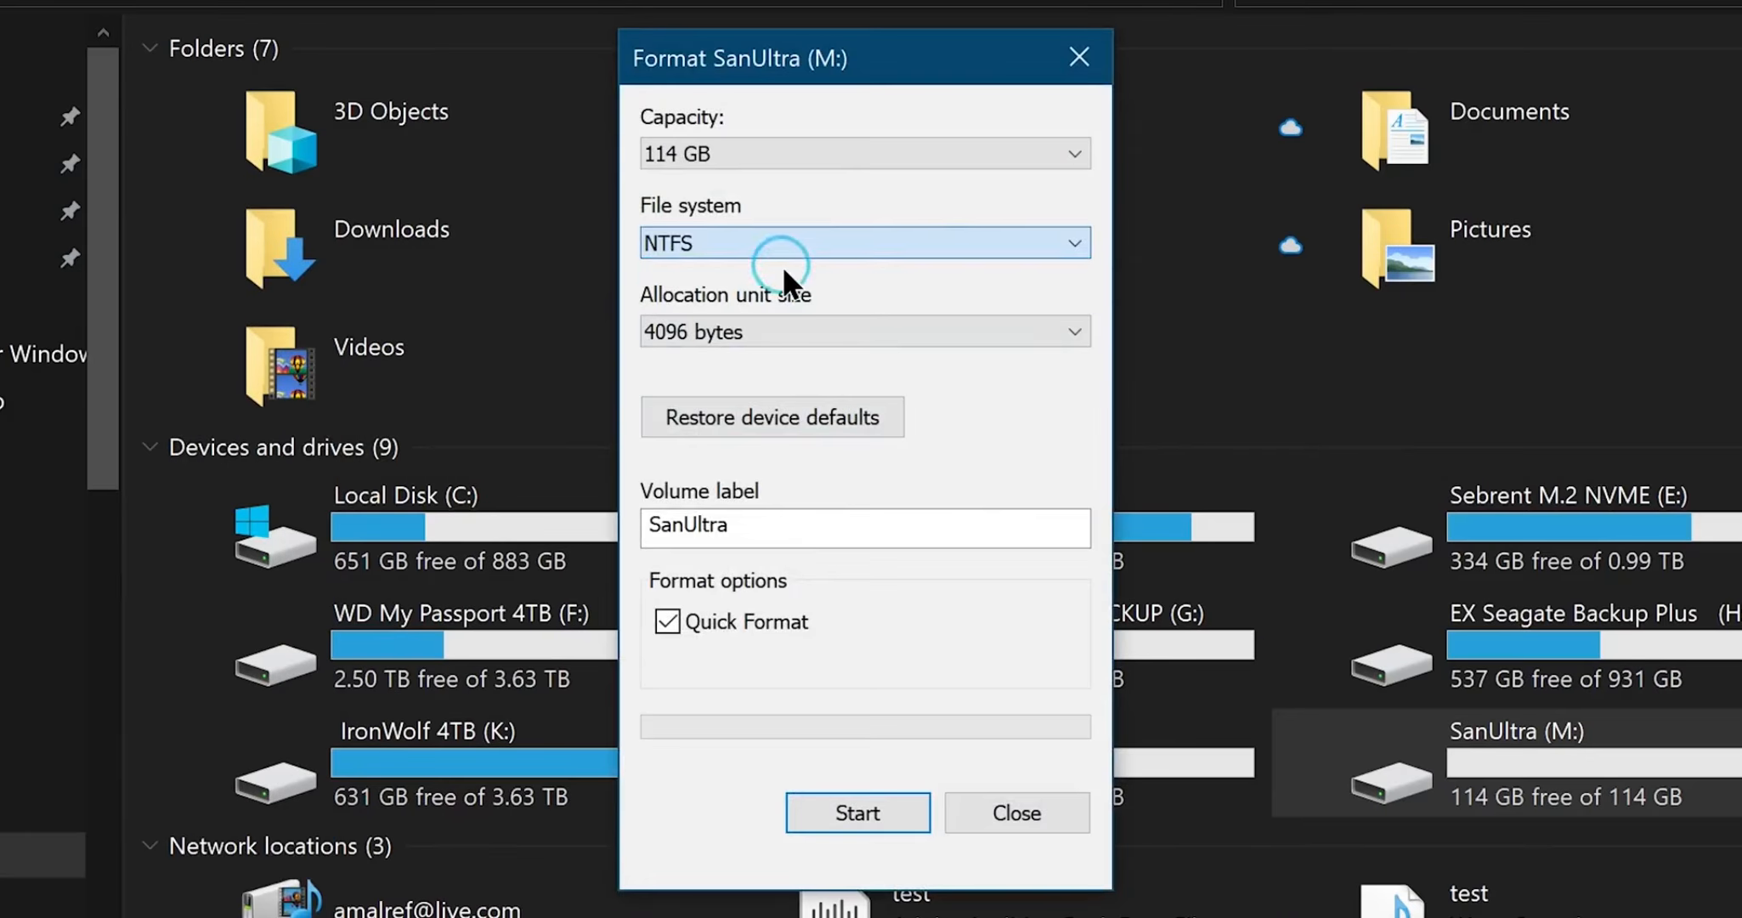
pyautogui.click(831, 813)
pyautogui.click(889, 425)
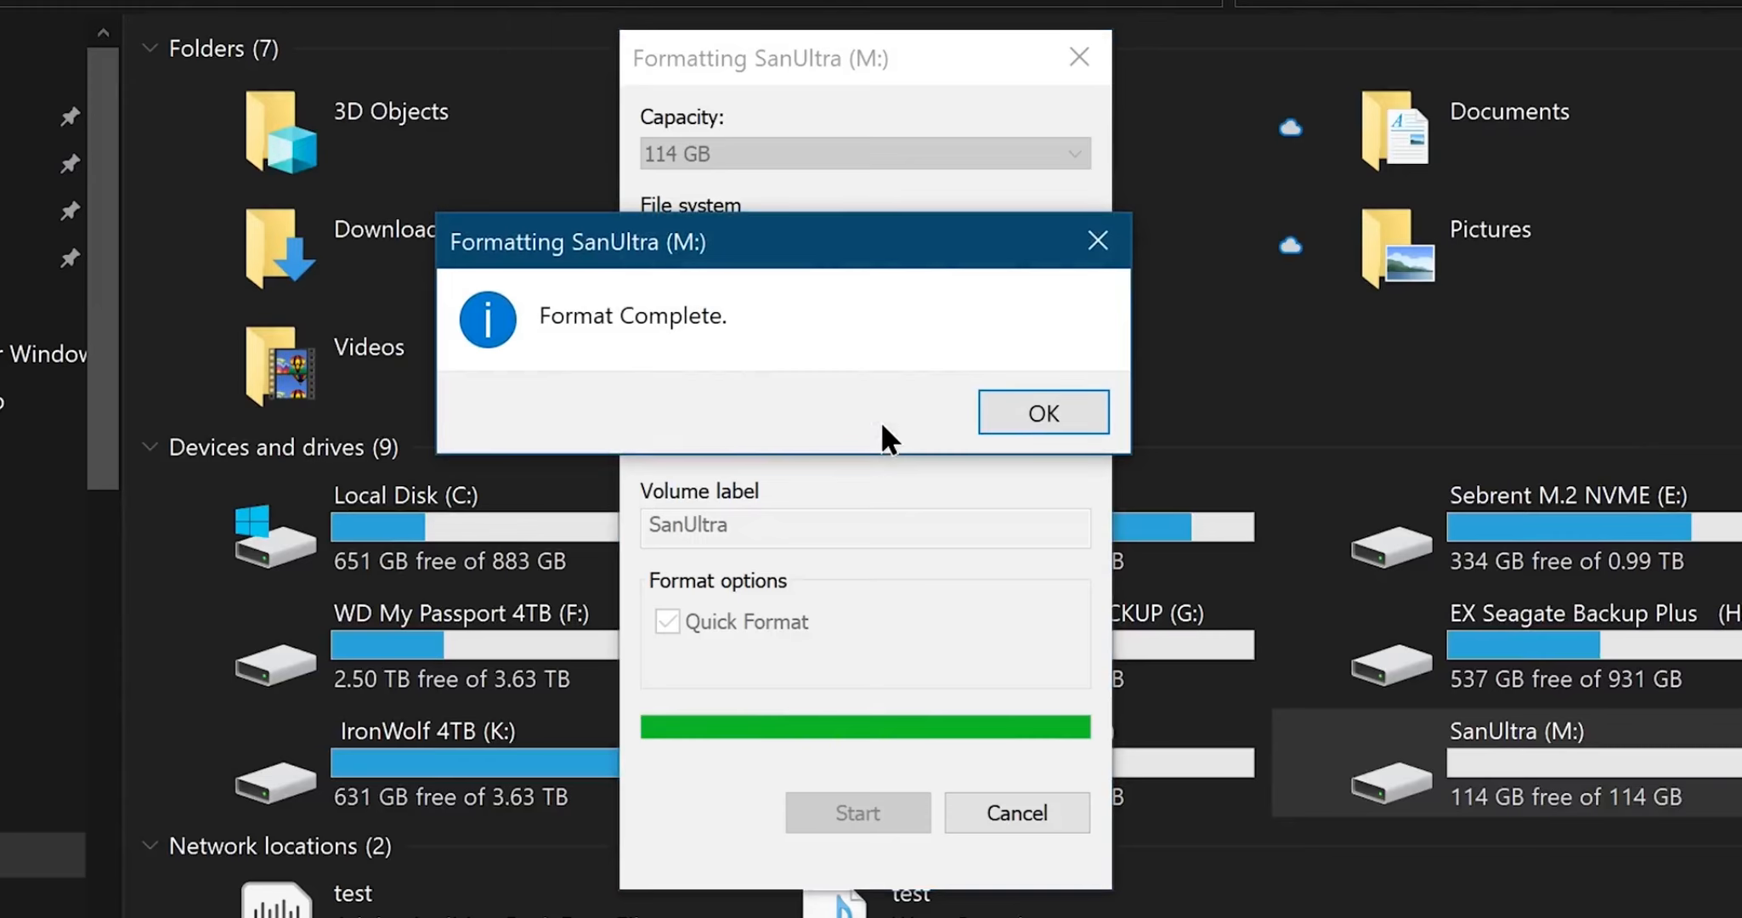
pyautogui.click(1007, 418)
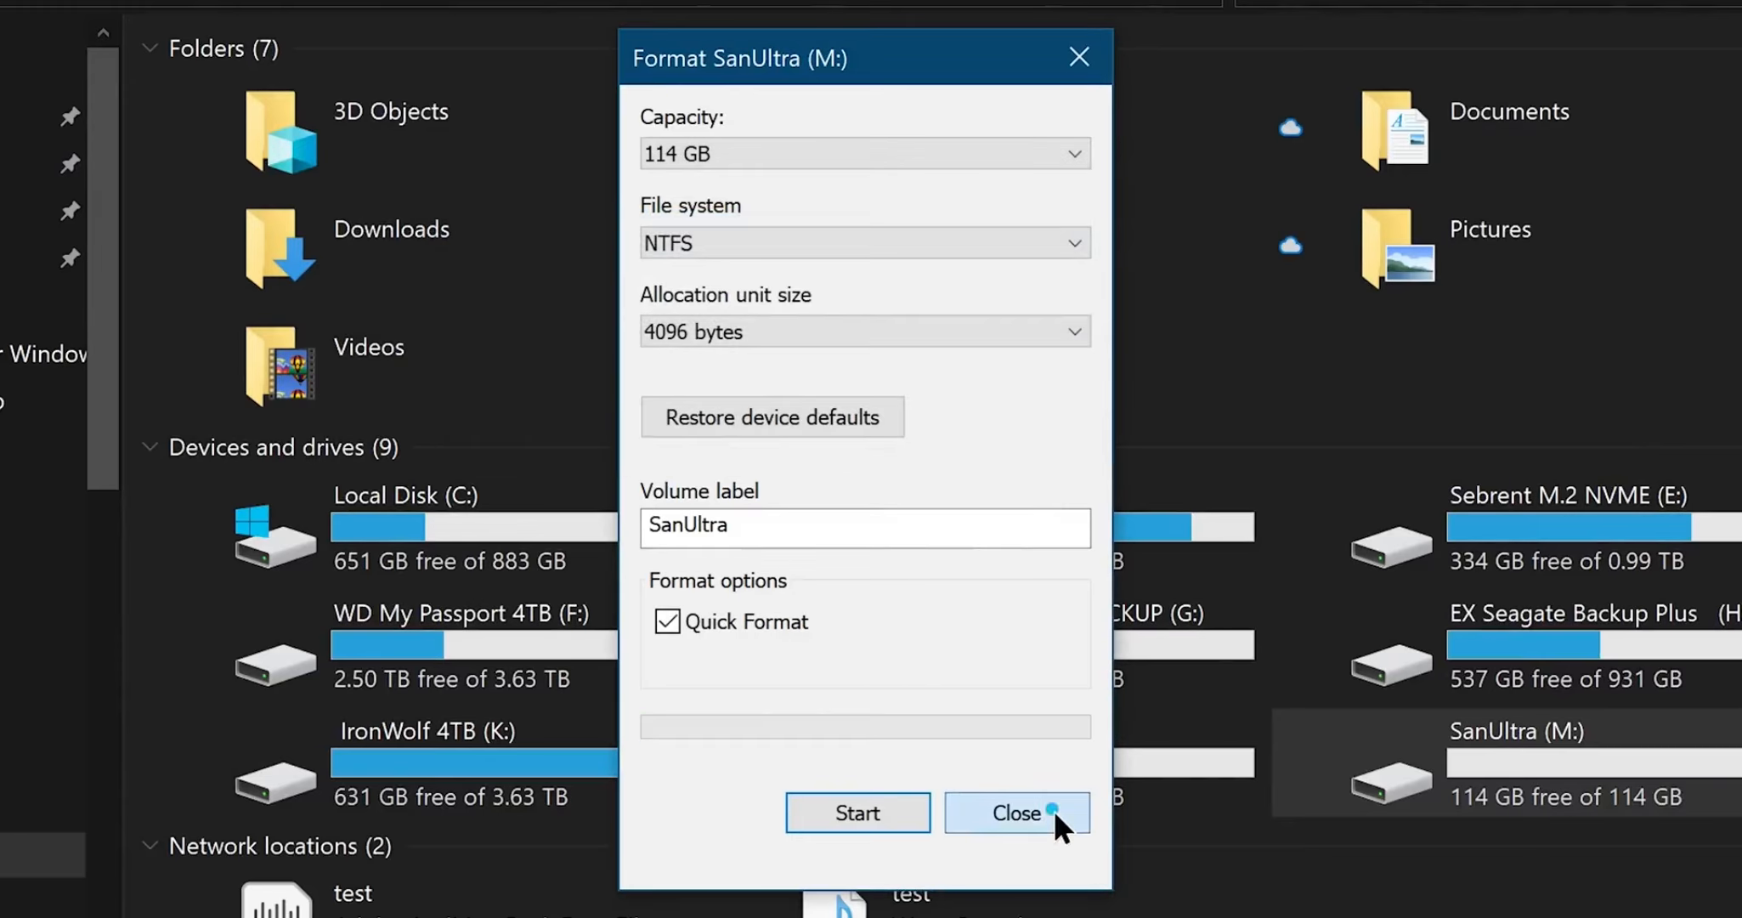
pyautogui.click(1057, 815)
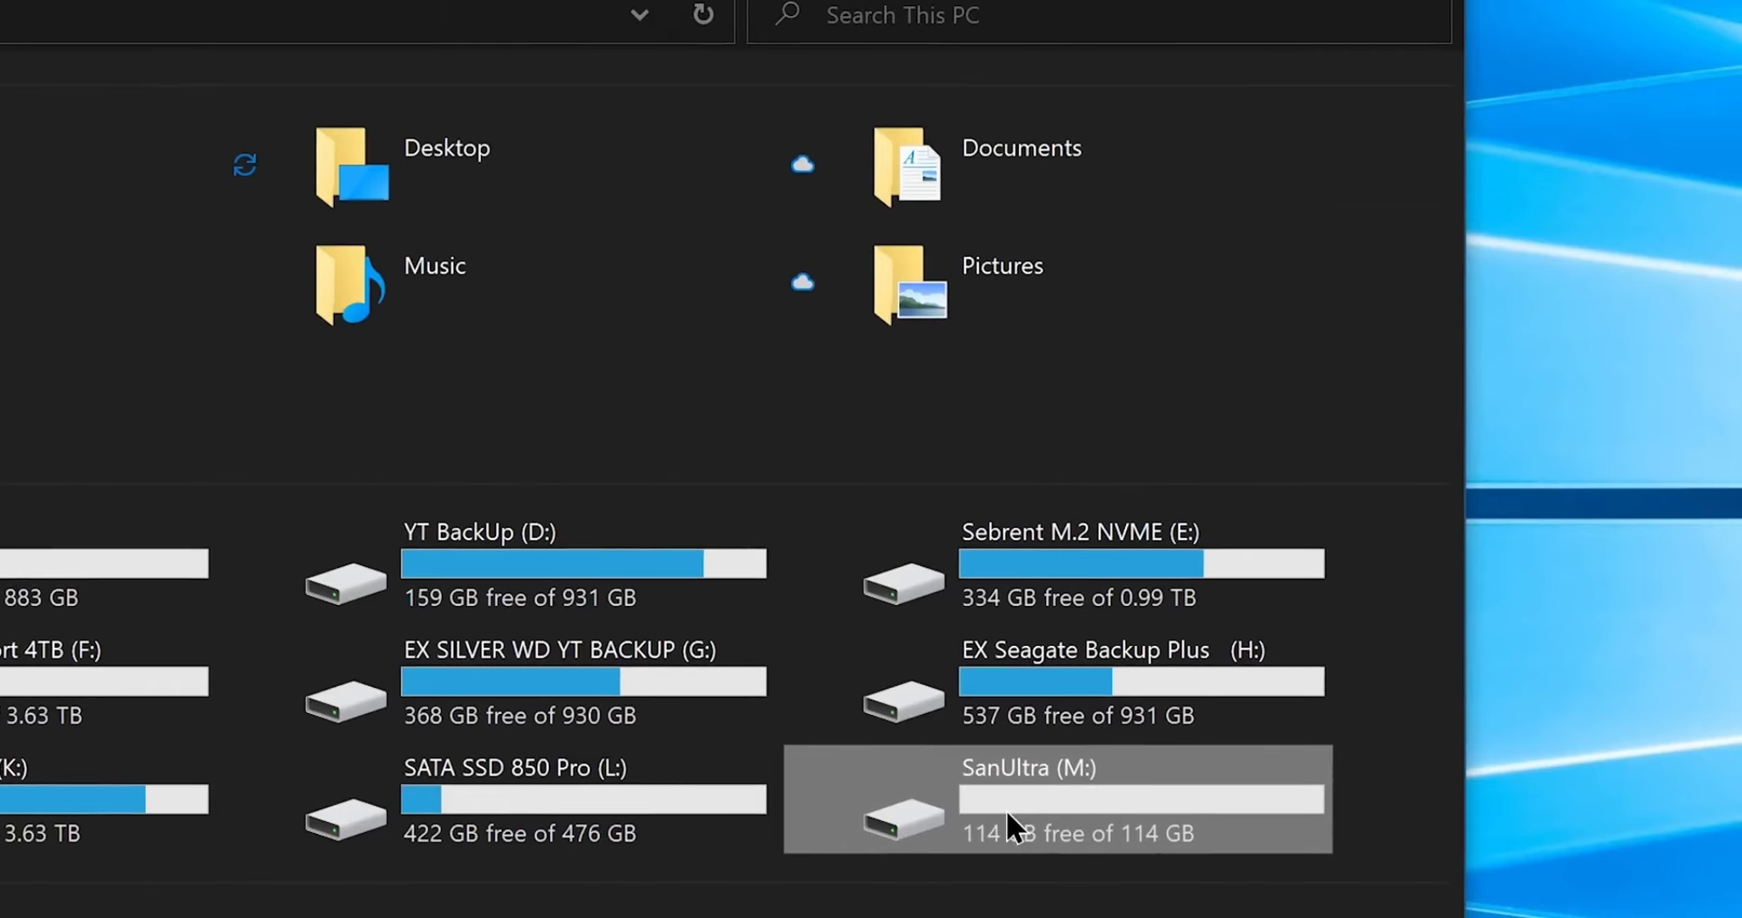
# - Check the ReadyBoost settings in the SanUltra (M:) drive's properties, and close the properties and File Explorer
pyautogui.rightClick(1011, 828)
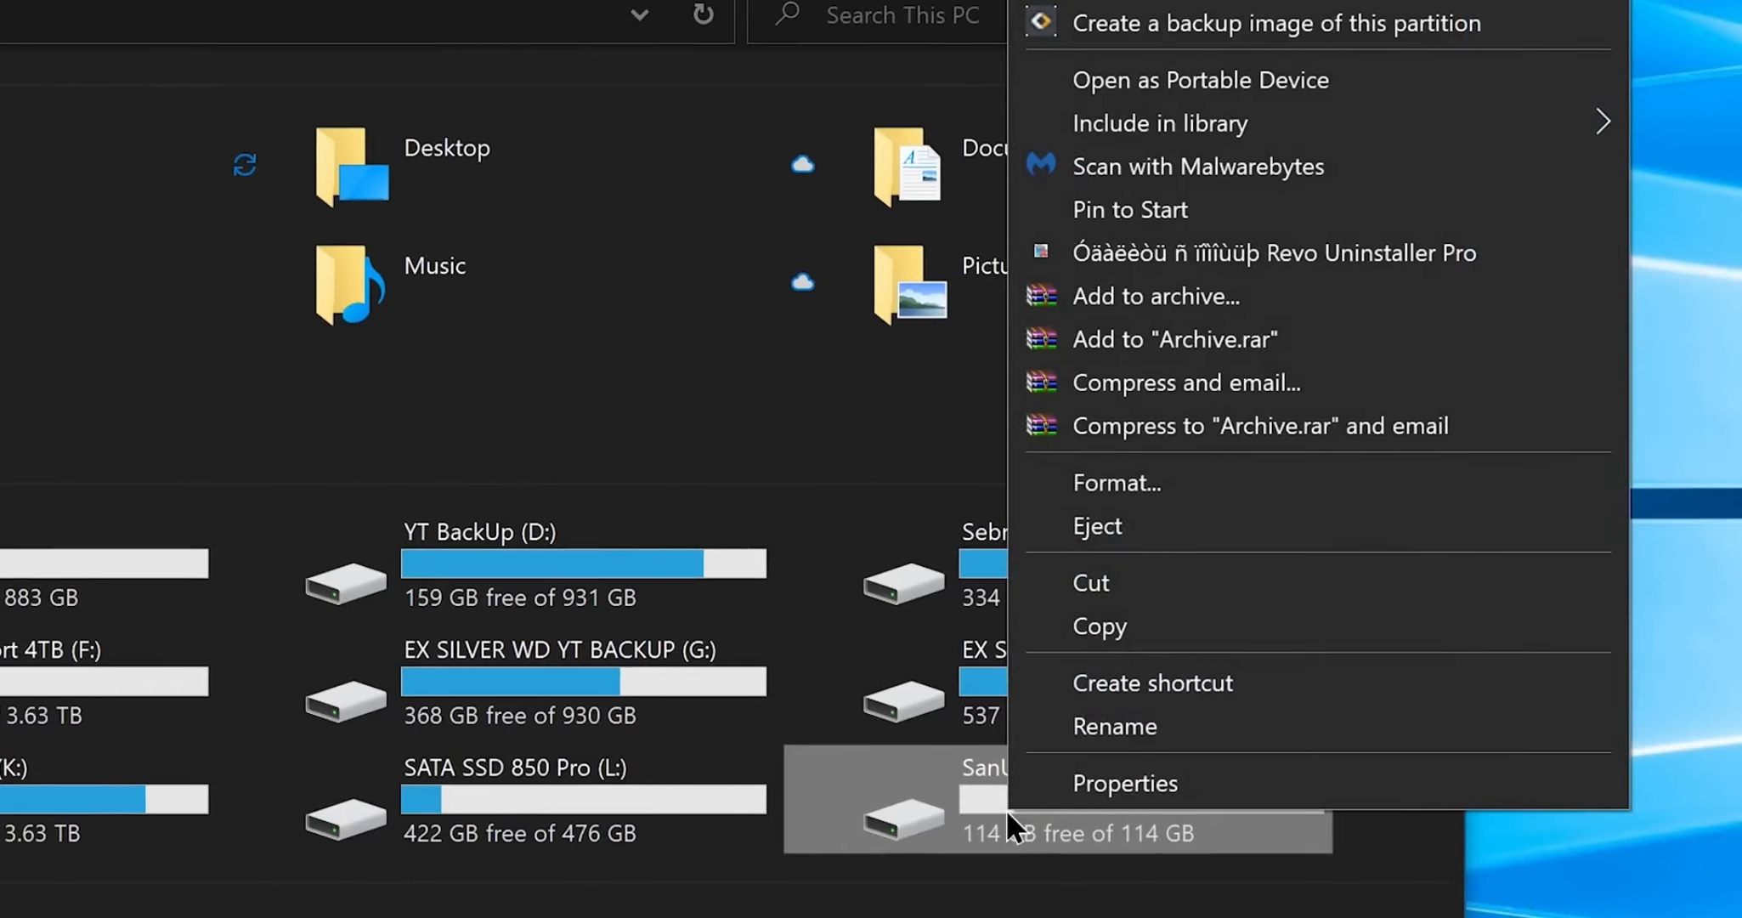
pyautogui.click(1040, 787)
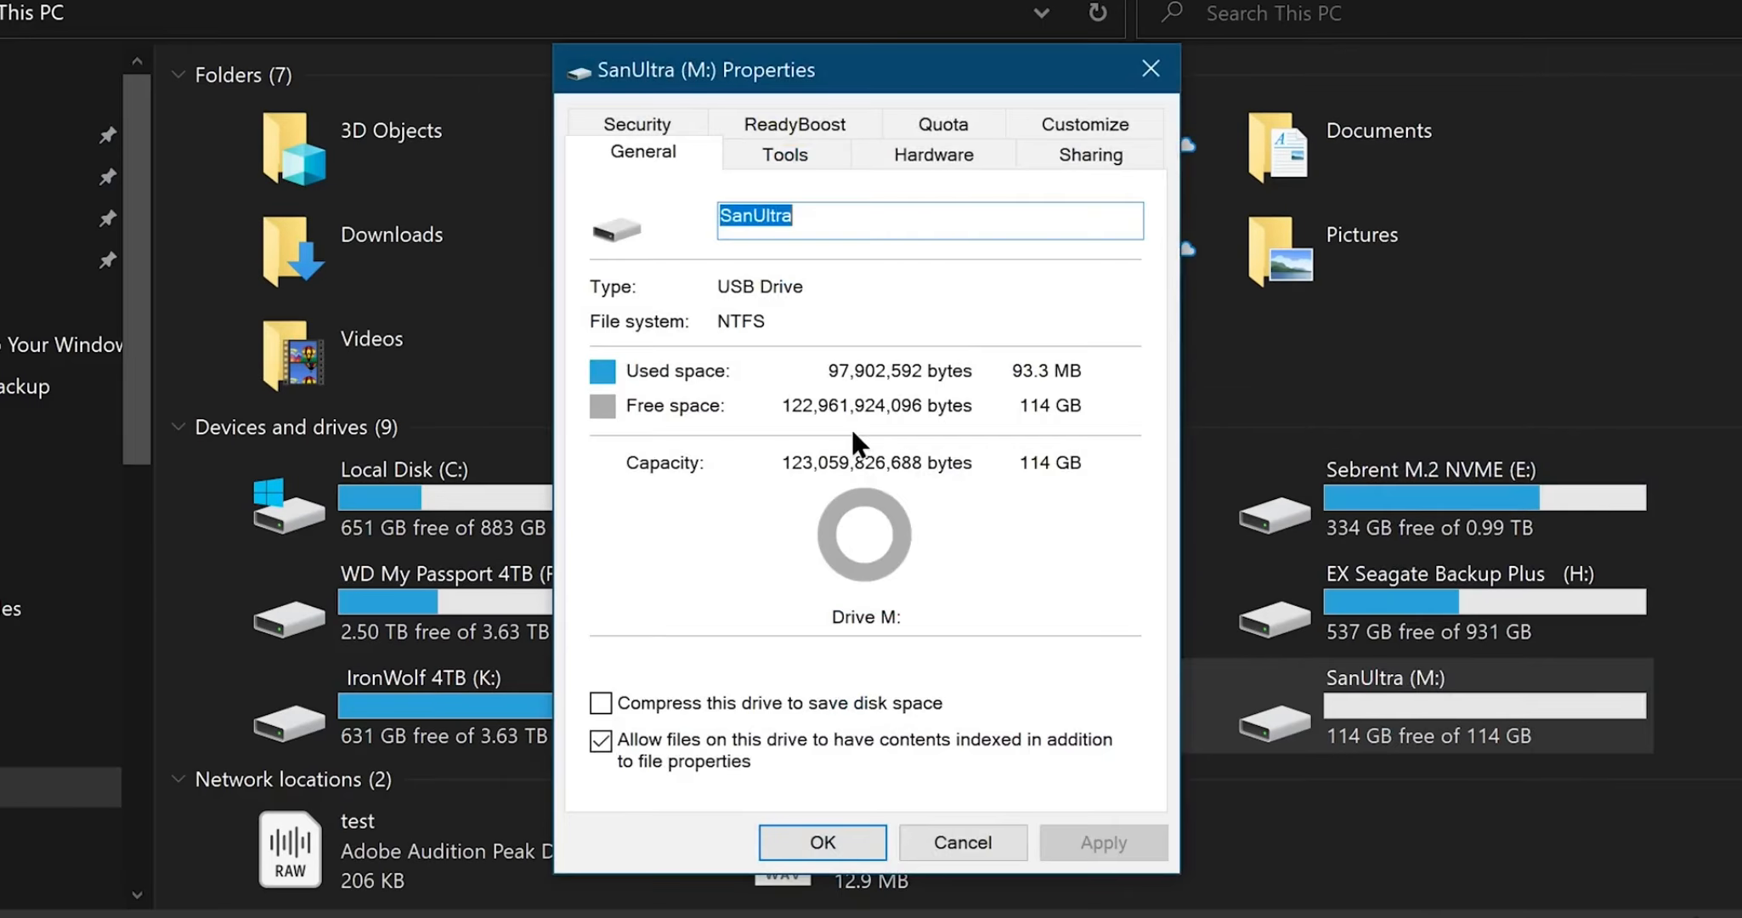
pyautogui.click(794, 125)
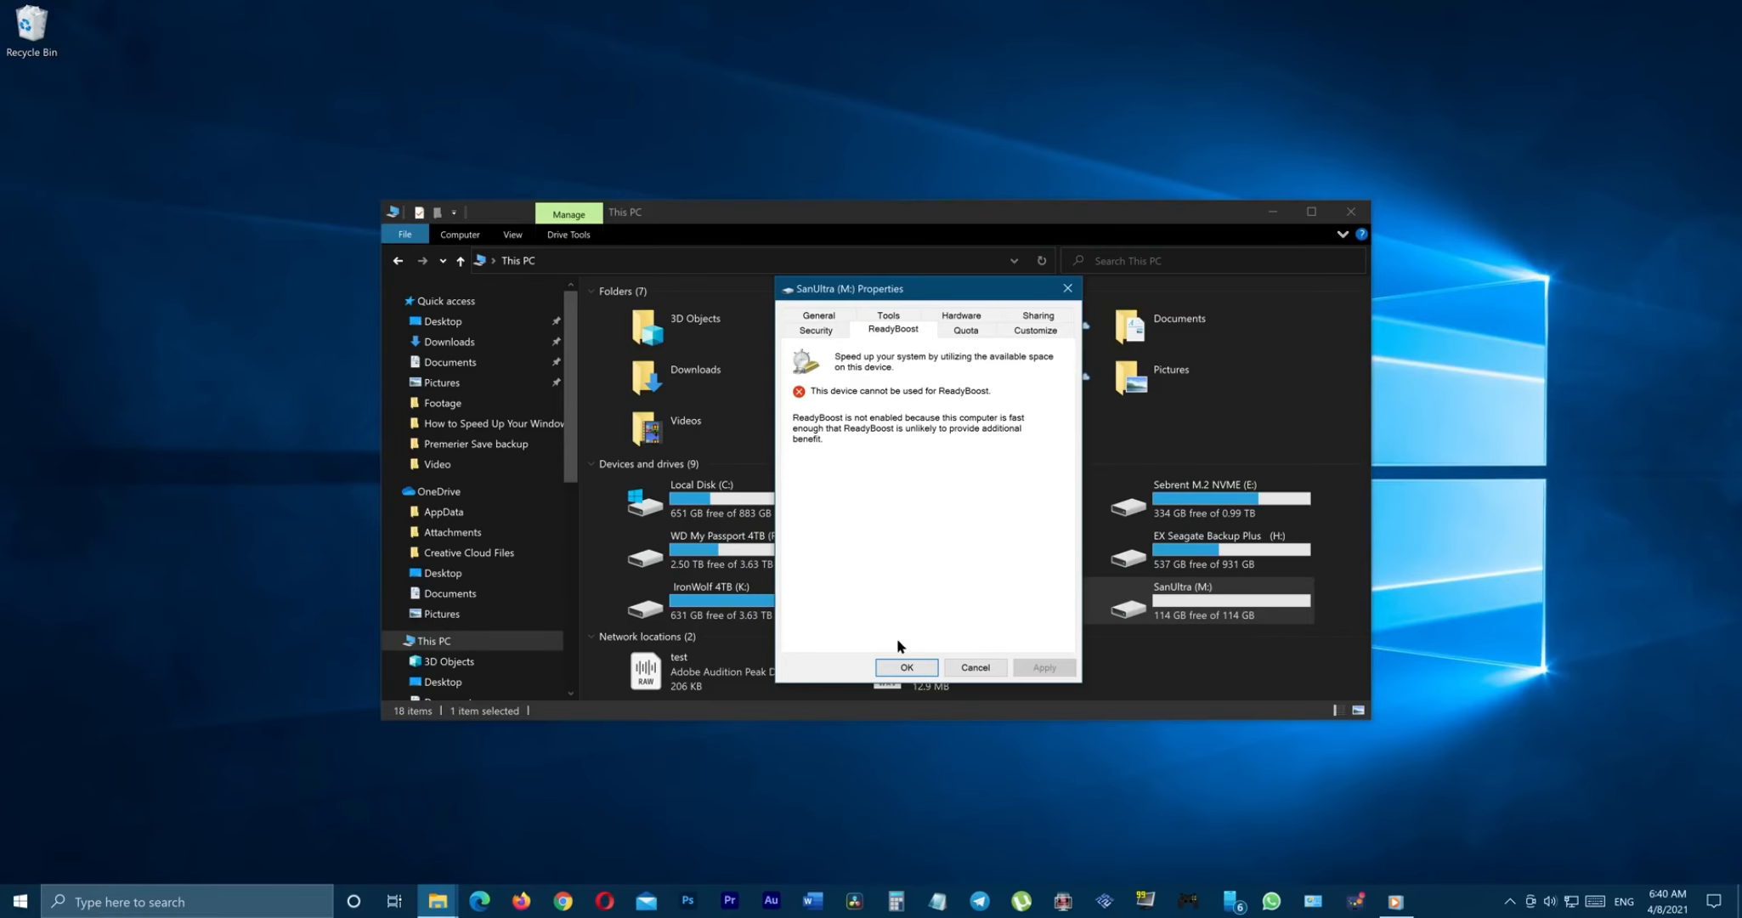
pyautogui.click(822, 841)
pyautogui.click(1346, 211)
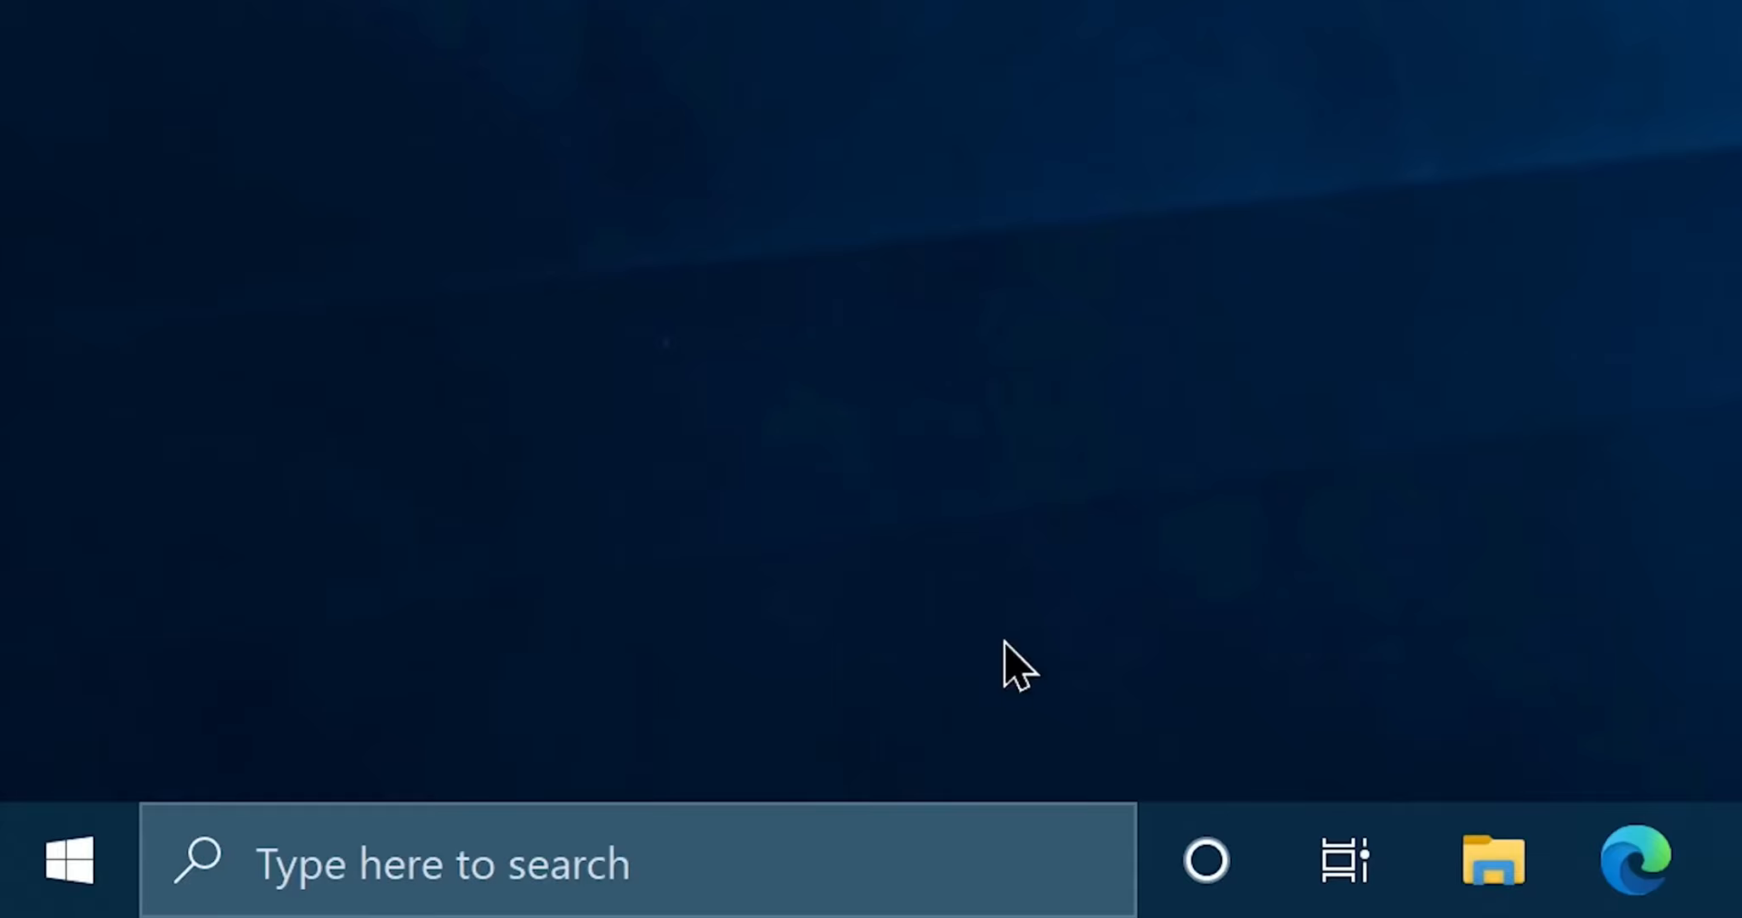
# - Open Windows Update through a search for "Check for updates" and download and install the optional cumulative update KB5000842
pyautogui.click(161, 901)
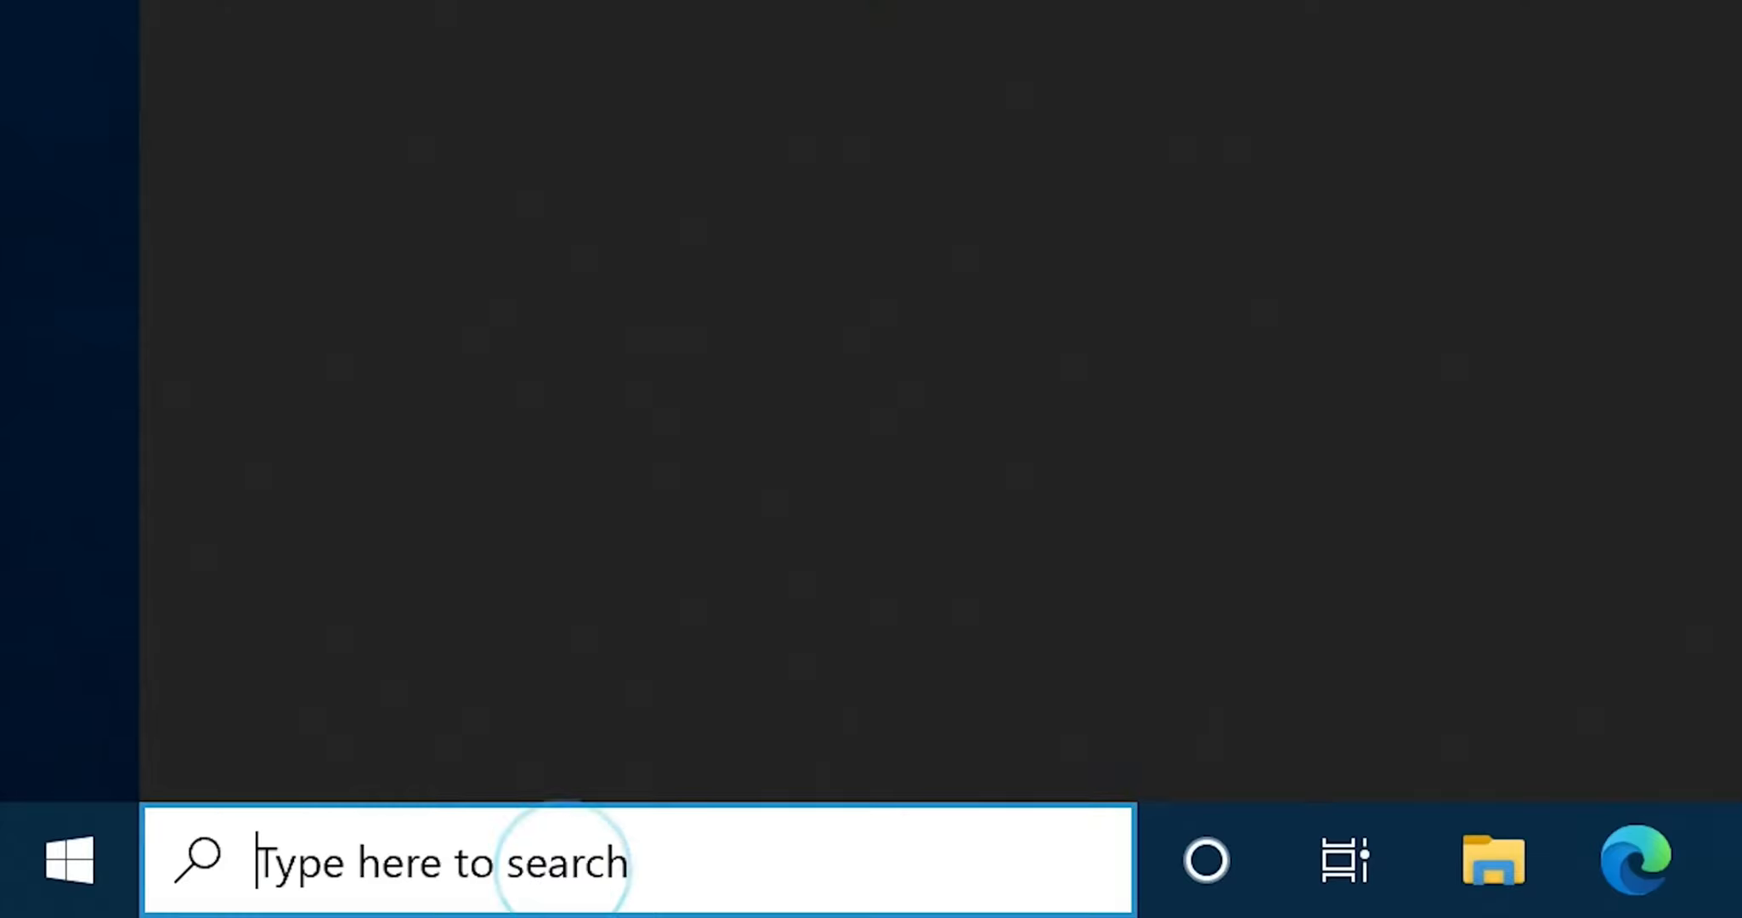
pyautogui.write('Check for updates')
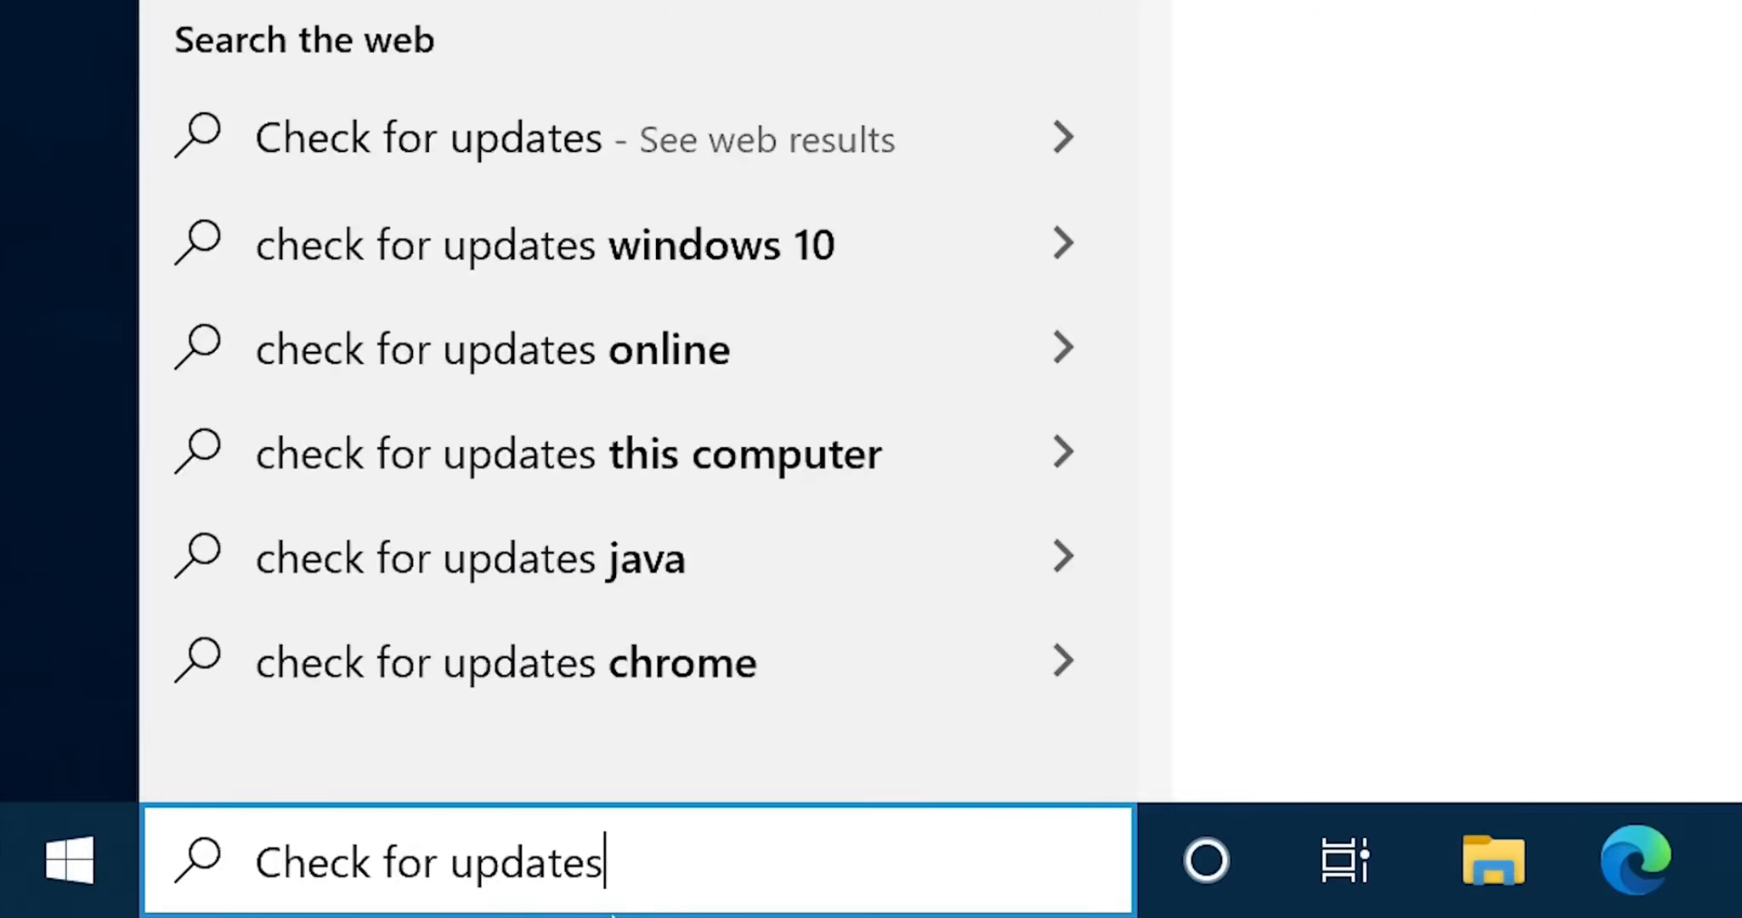
pyautogui.press('Return')
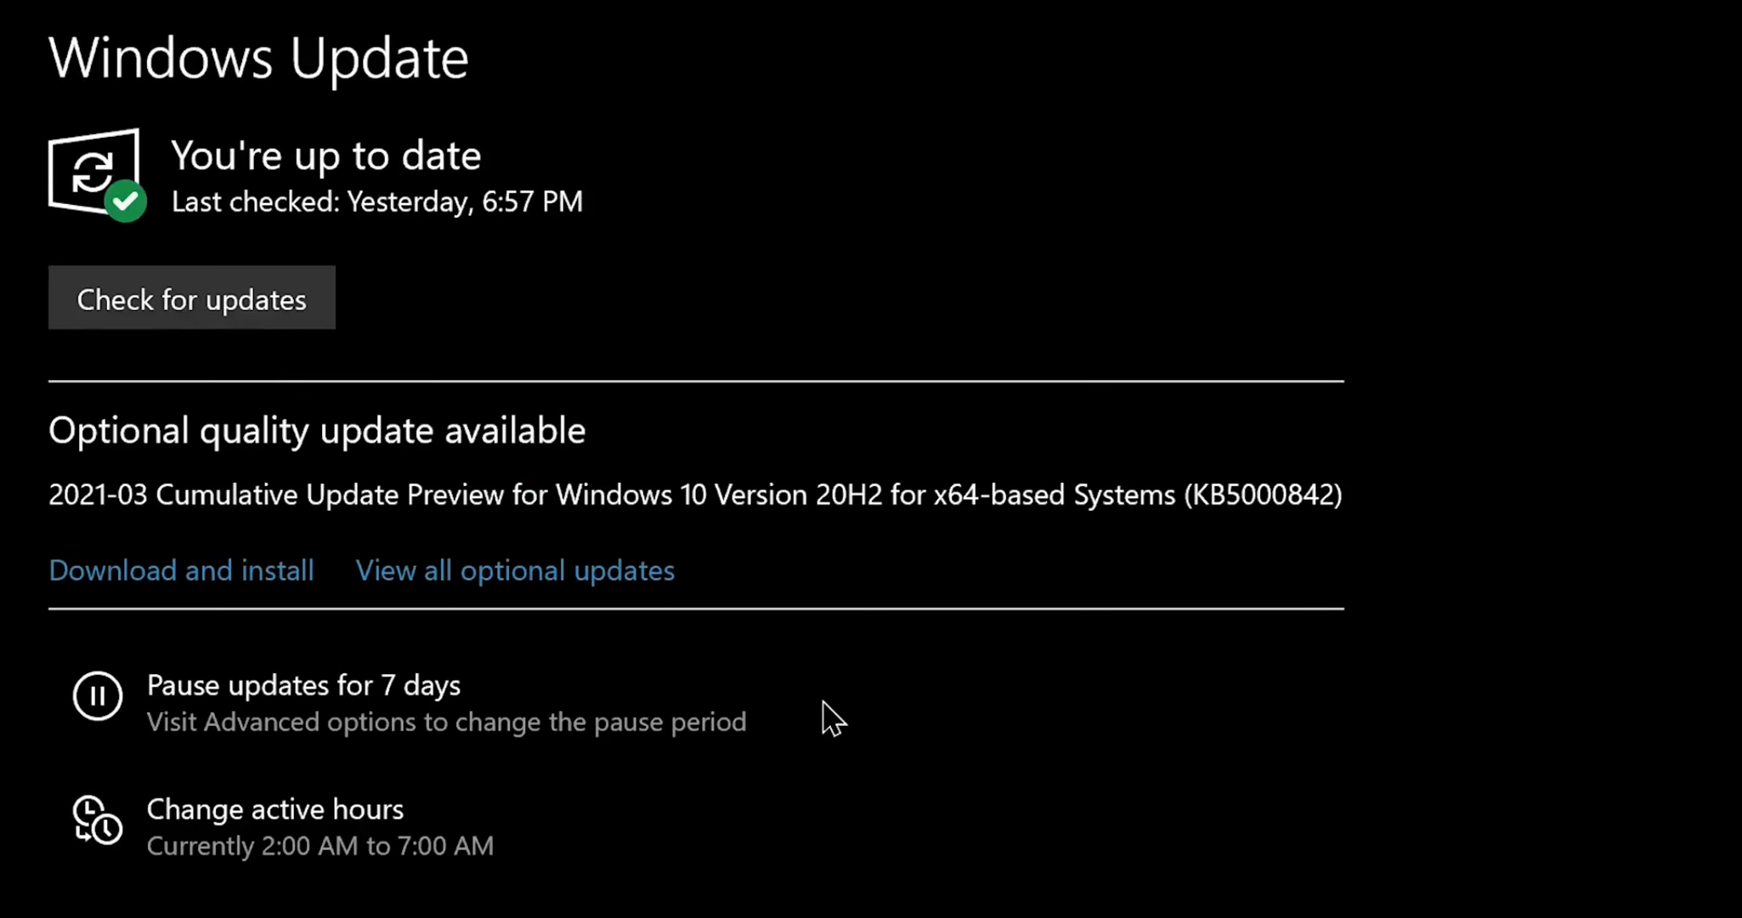
pyautogui.click(188, 580)
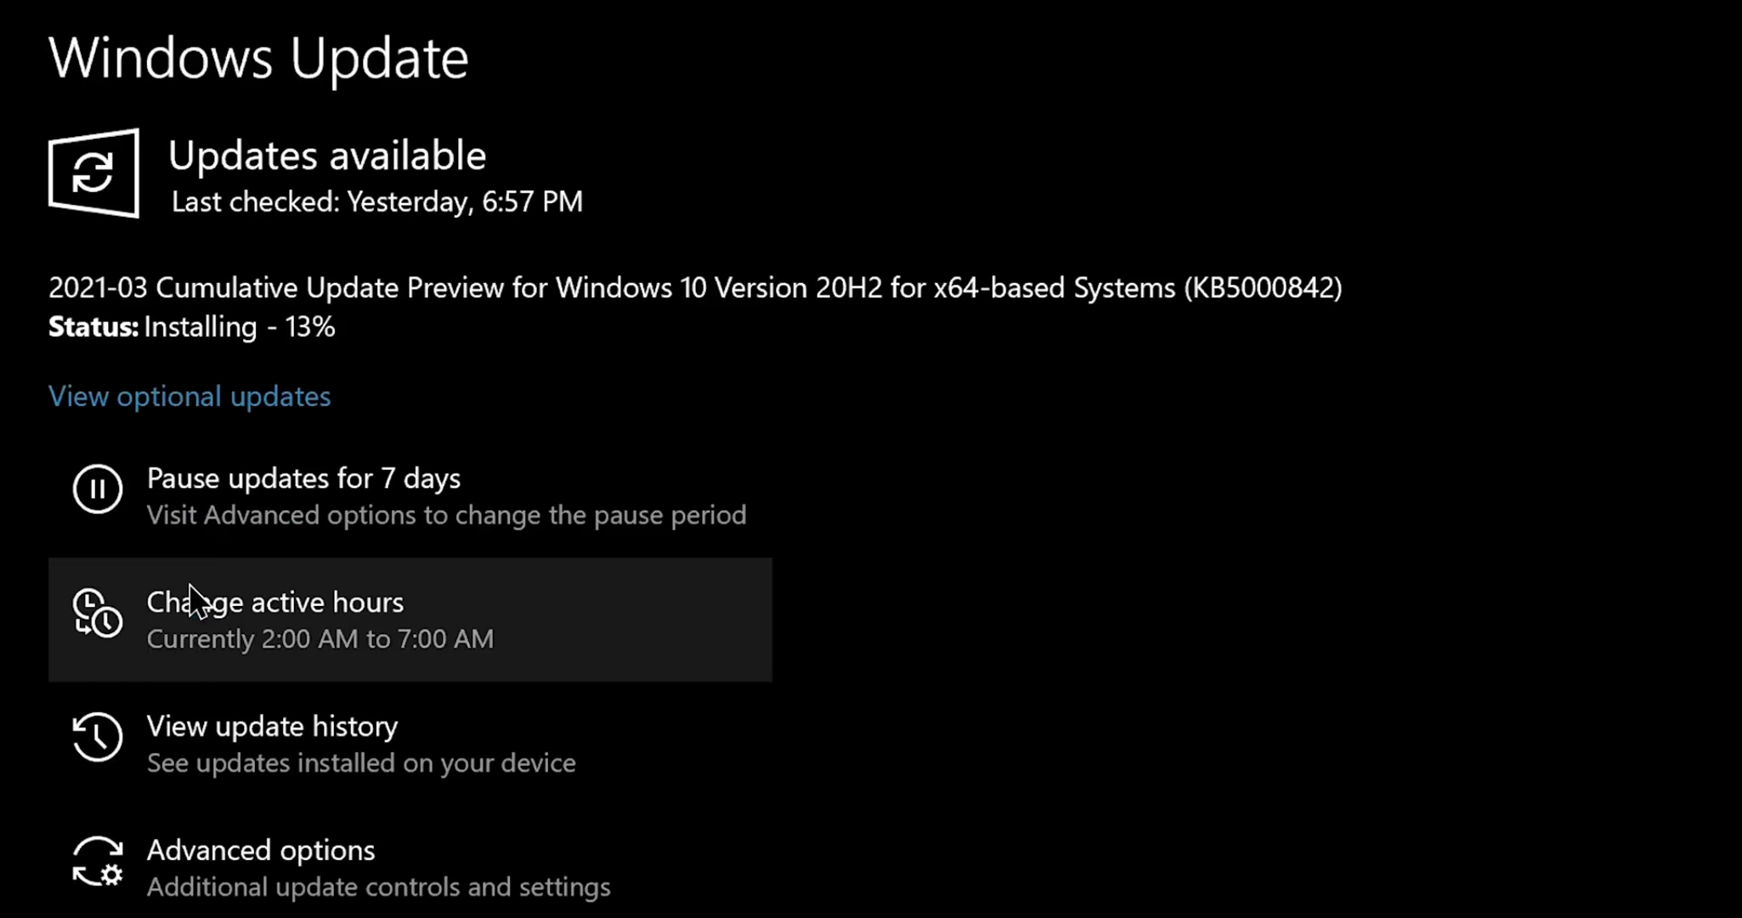
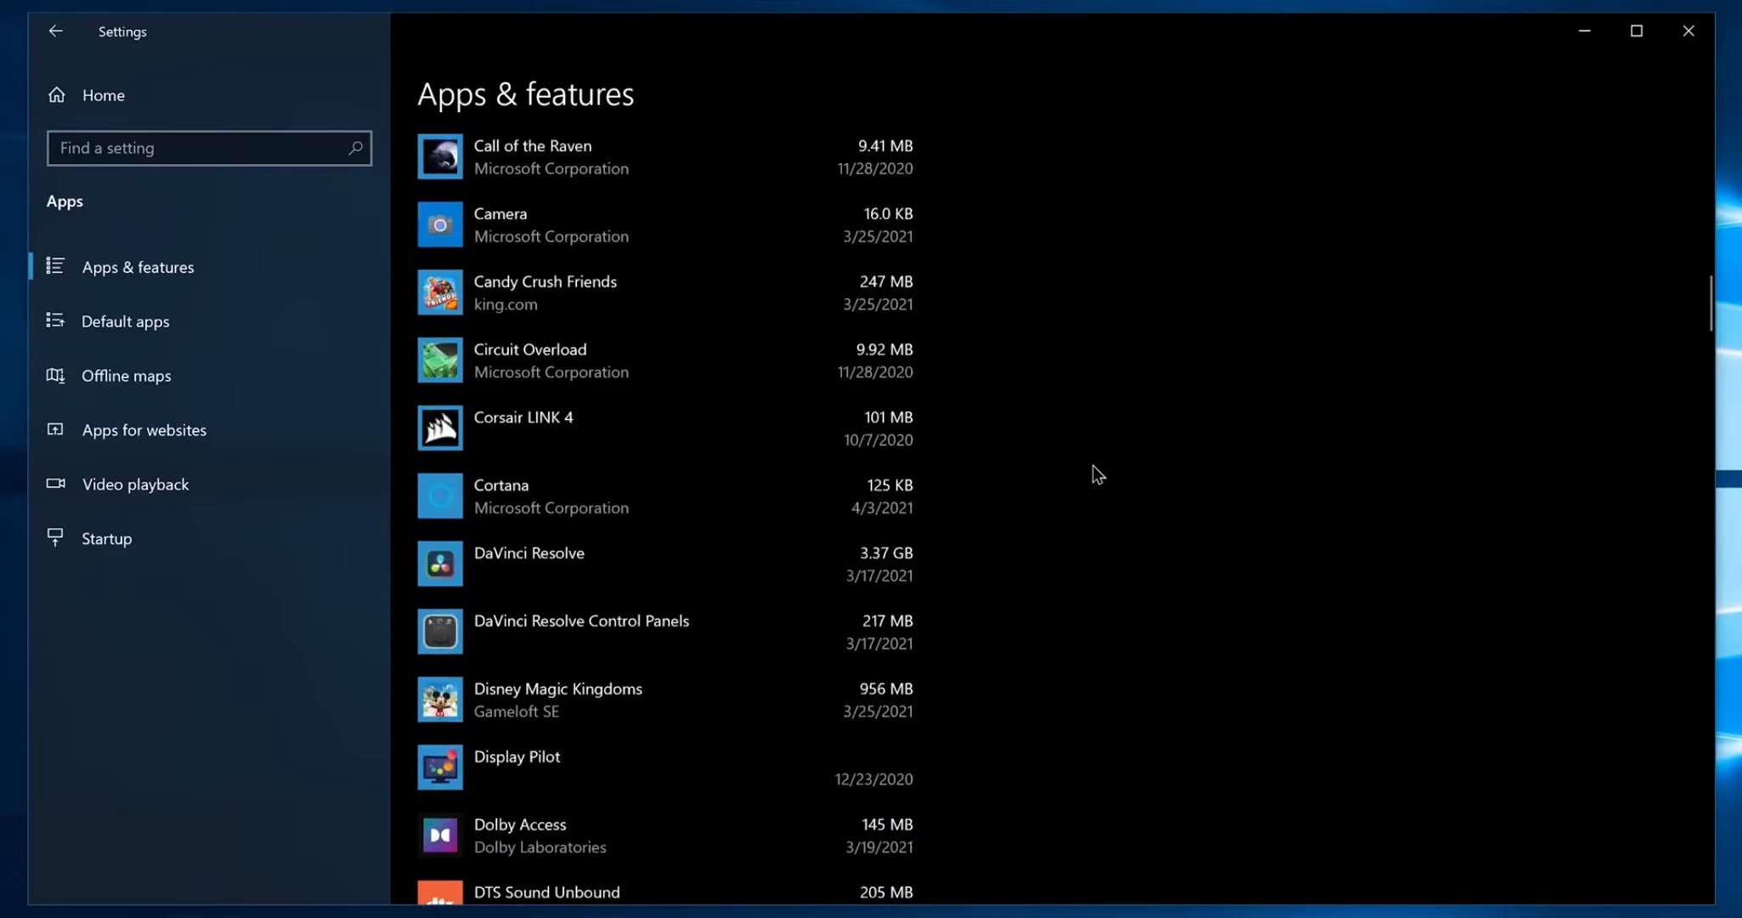
# - Look through the installed apps in Apps & features and uninstall Disney Magic Kingdoms
pyautogui.scroll(-10, 1093, 465)
pyautogui.scroll(-20, 1092, 466)
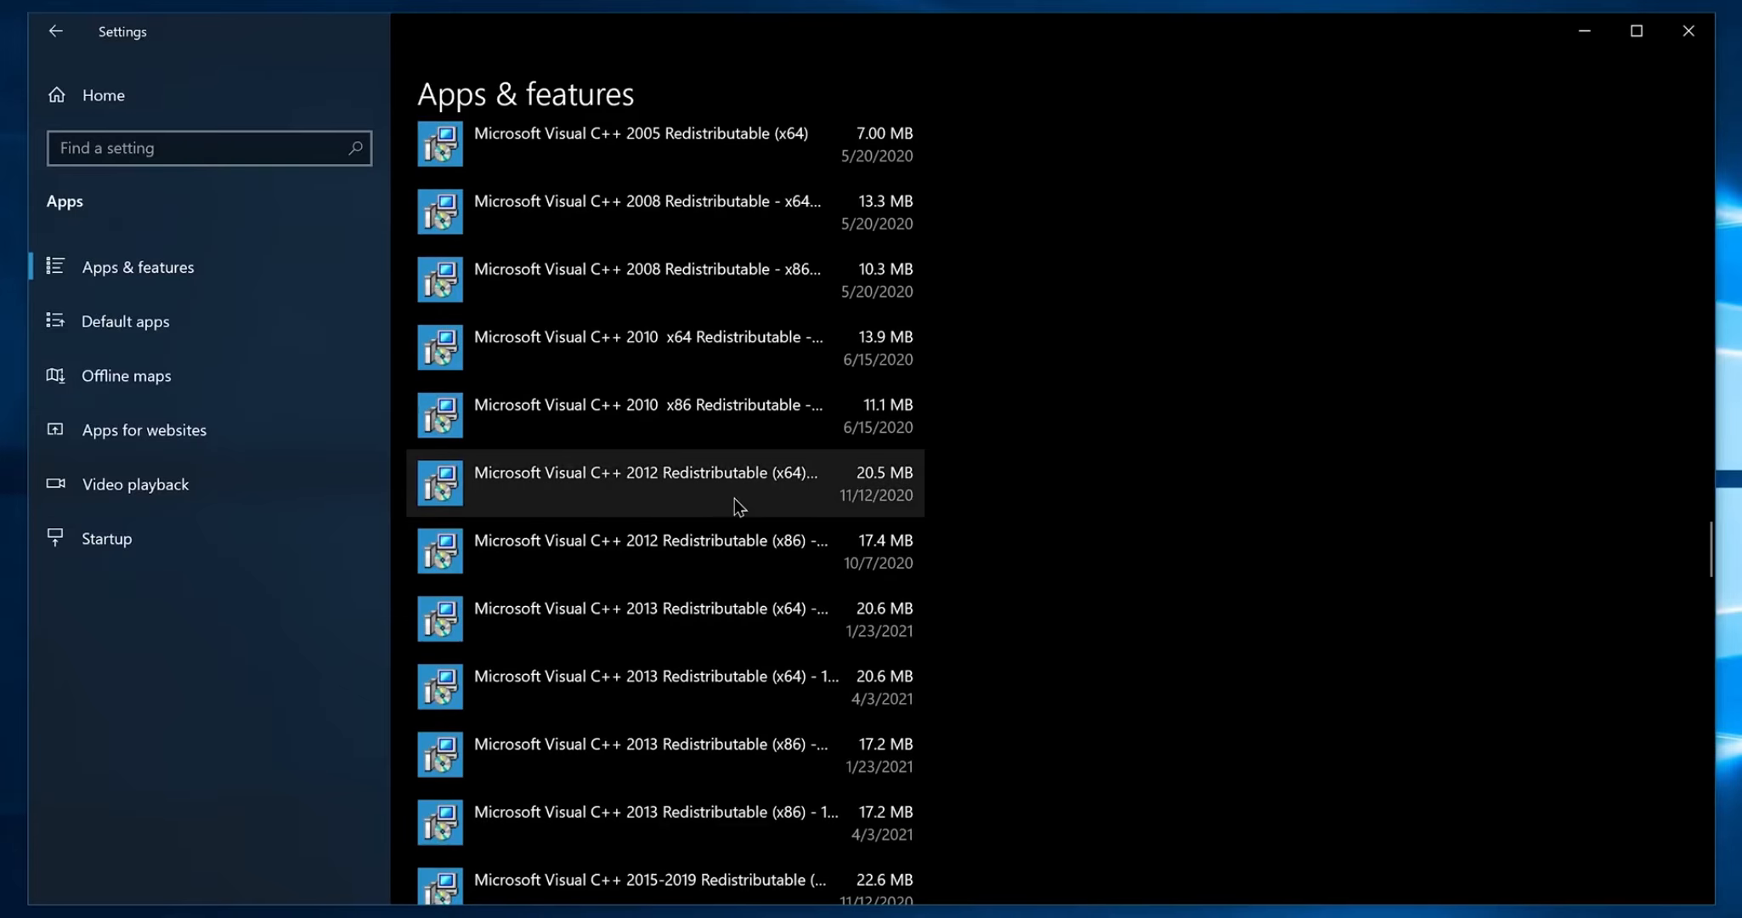
pyautogui.scroll(20, 733, 507)
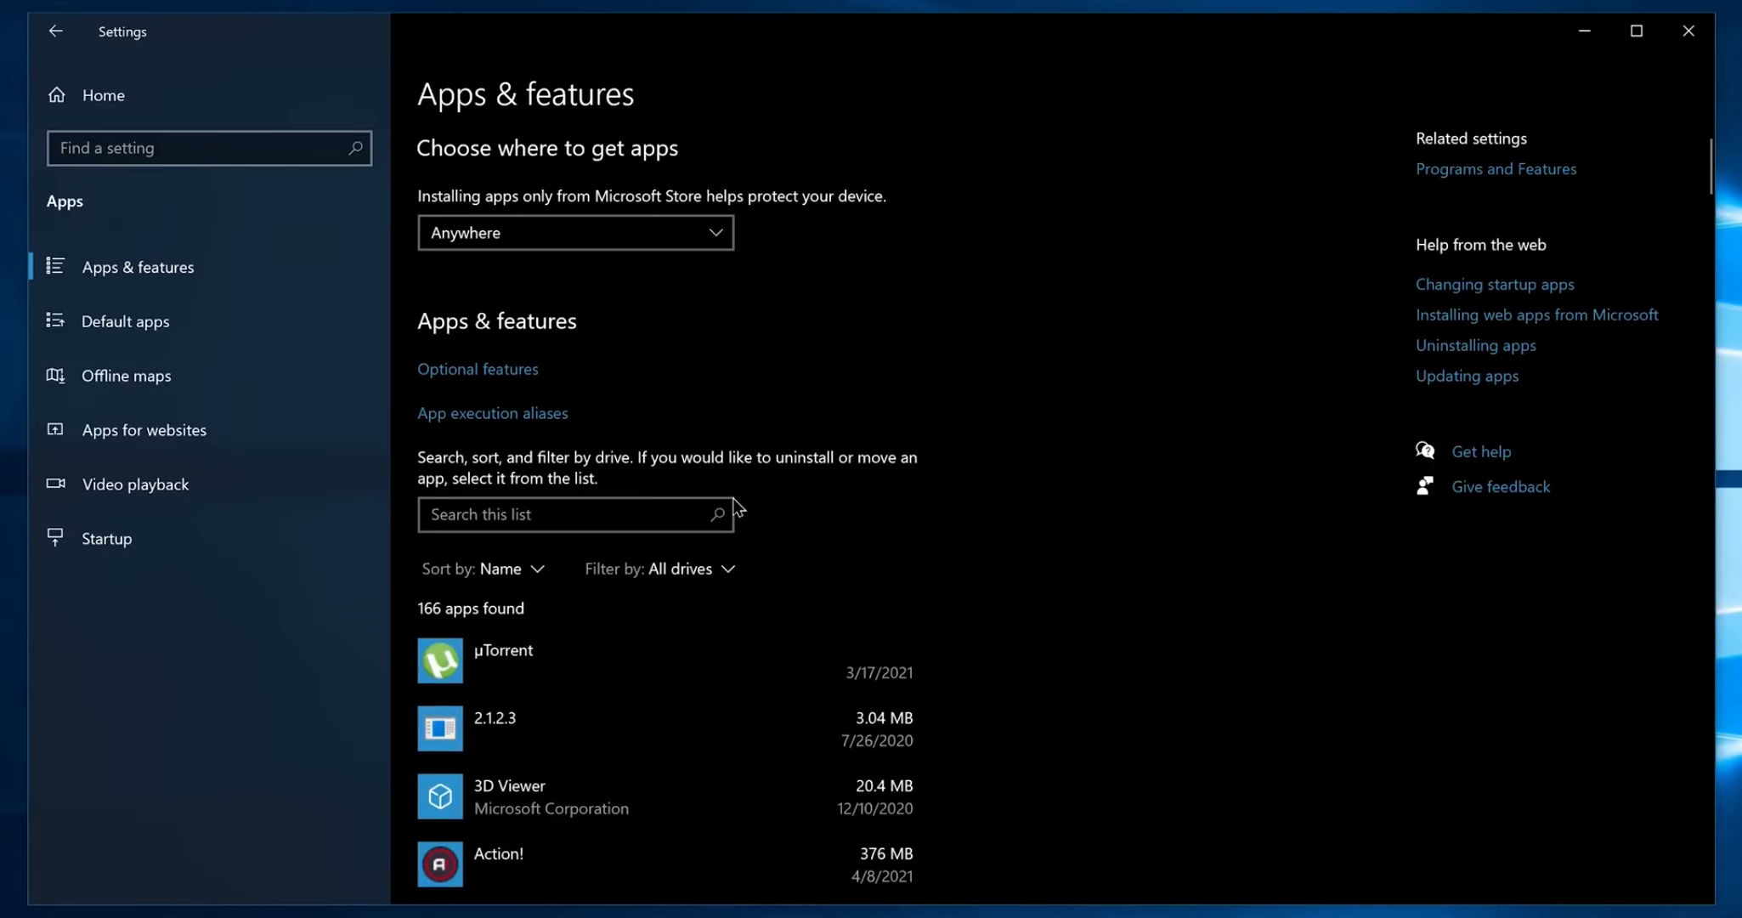
pyautogui.scroll(-15, 732, 496)
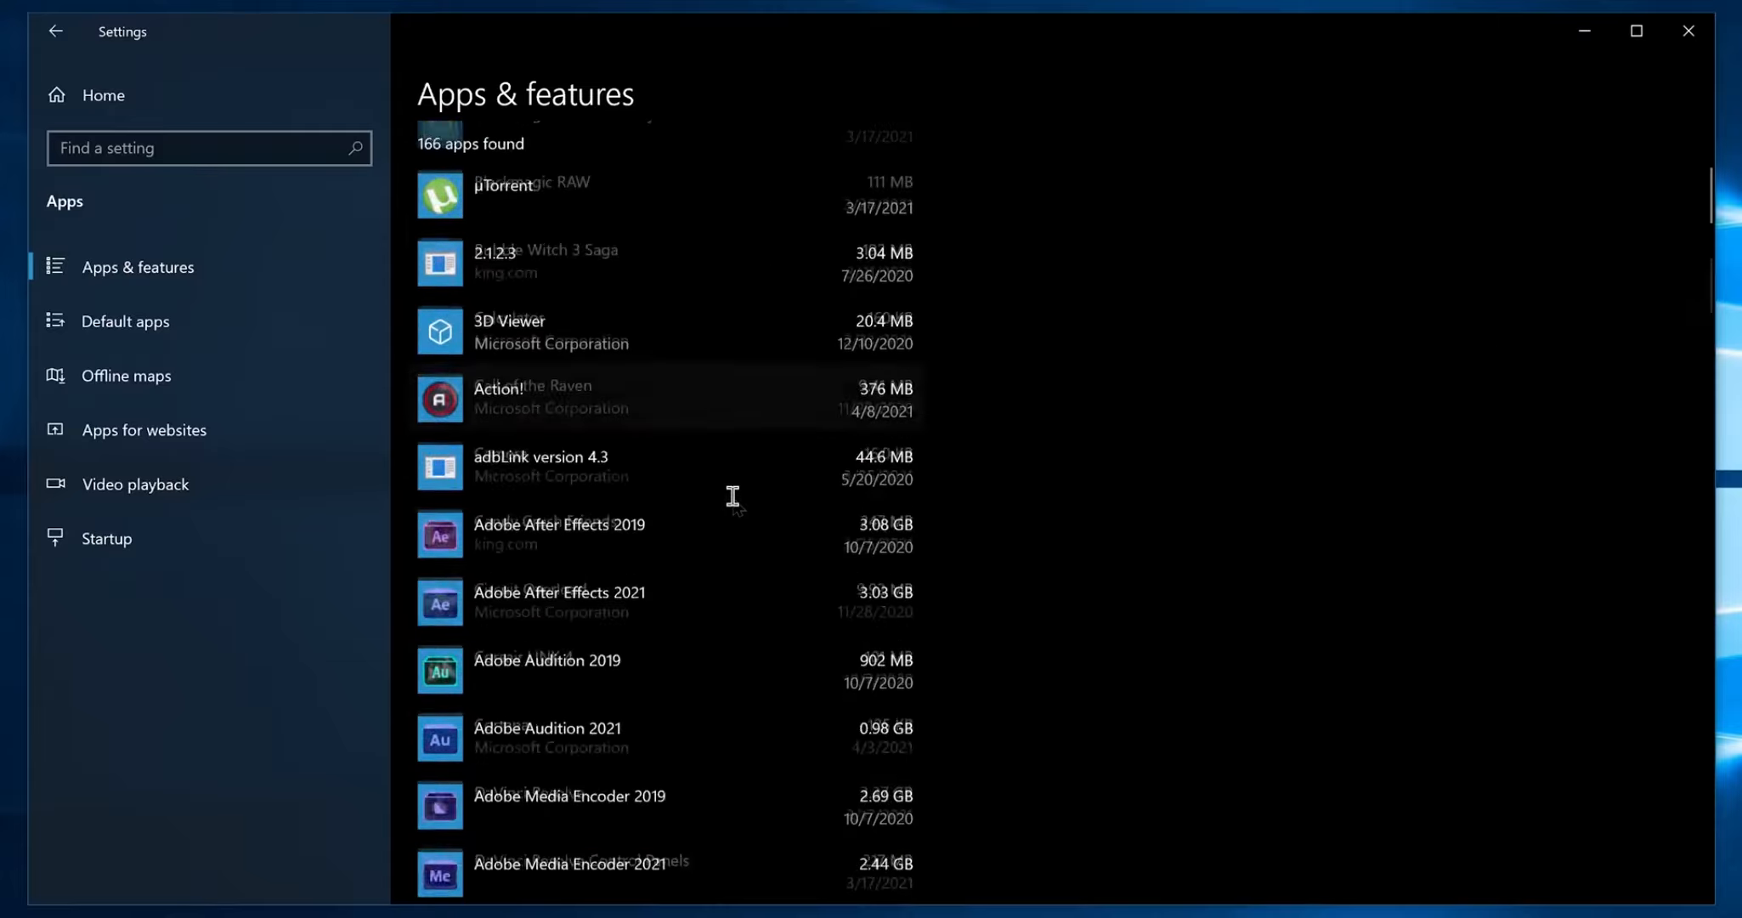
pyautogui.click(736, 507)
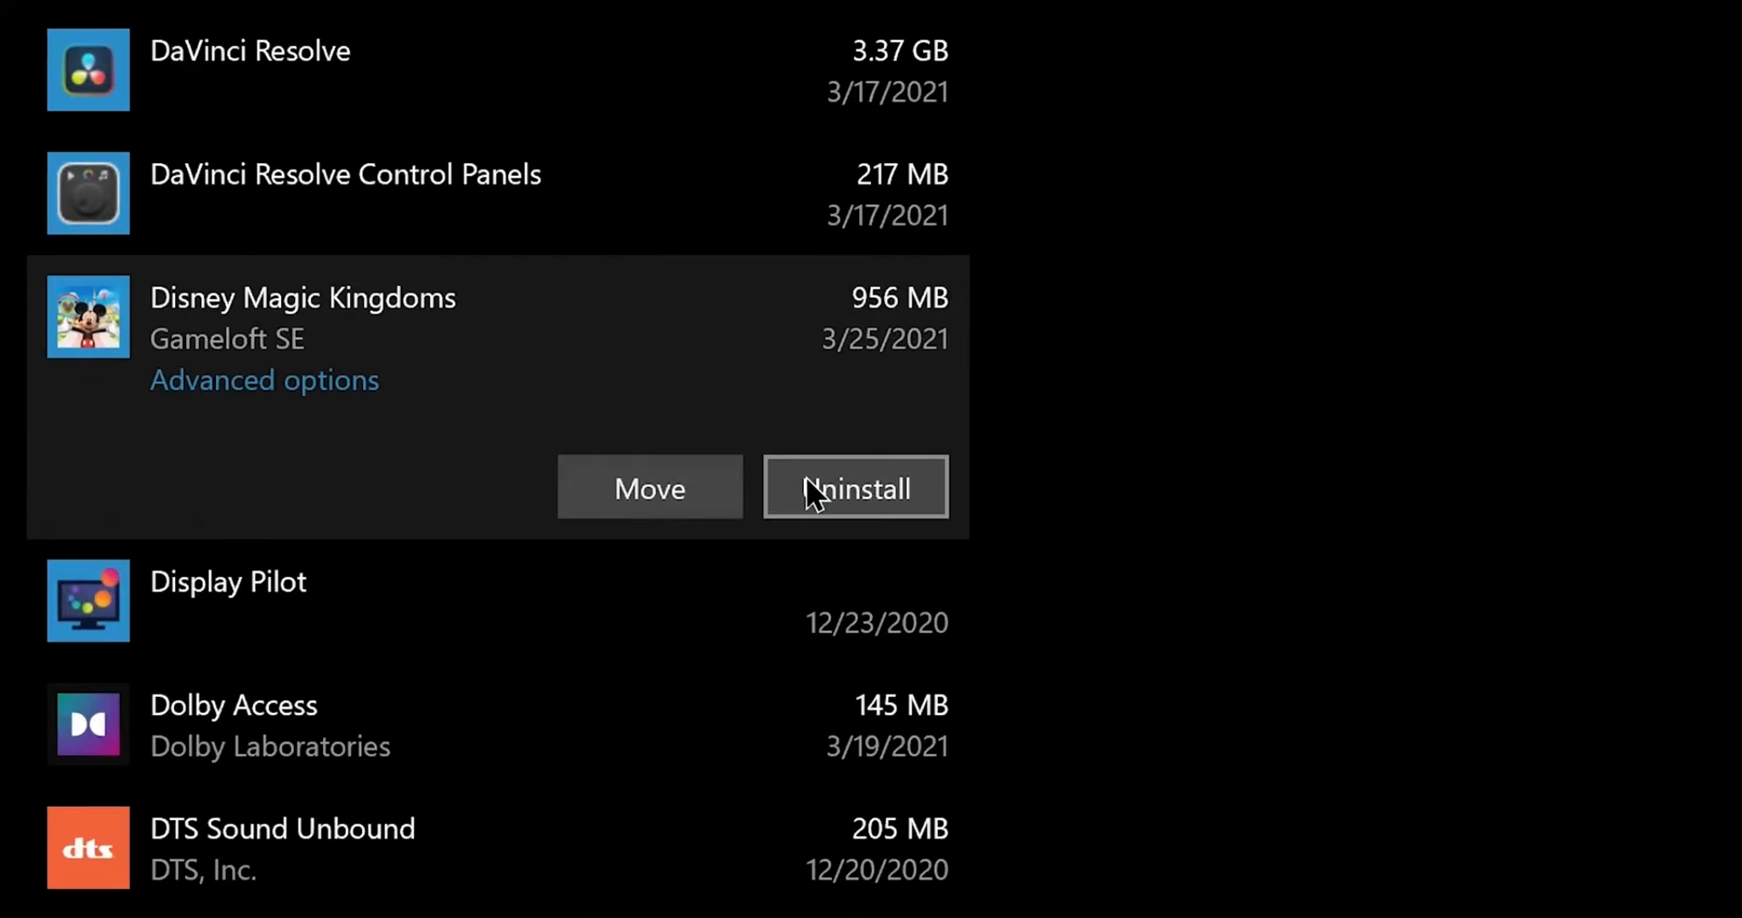
pyautogui.click(813, 493)
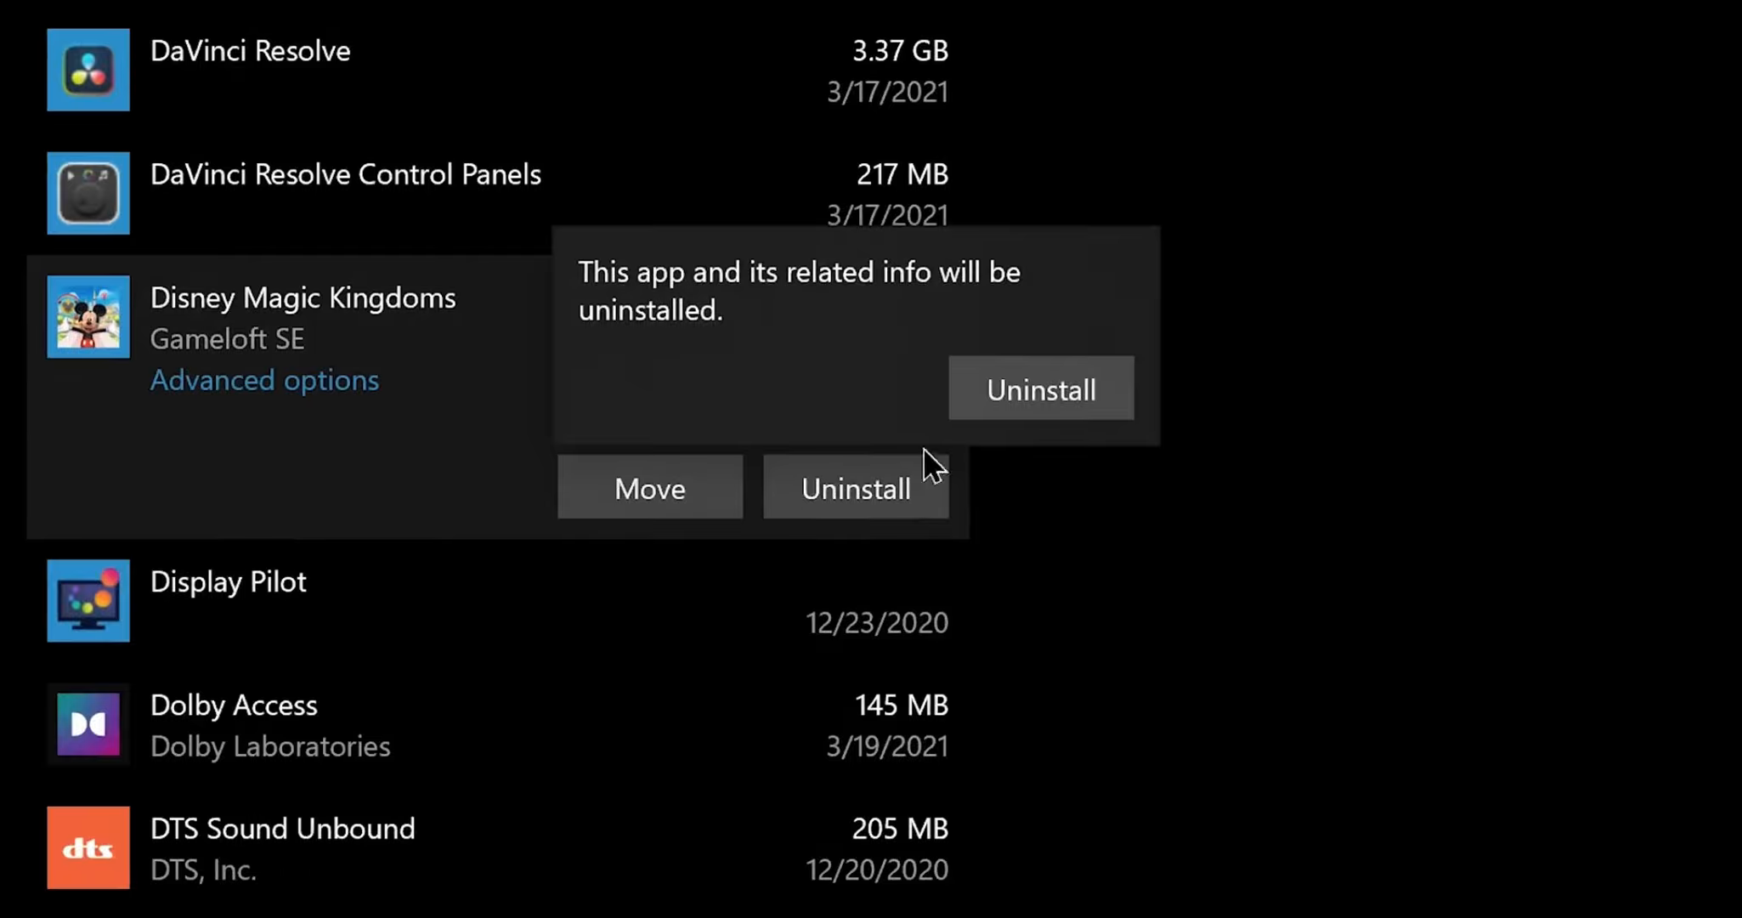
pyautogui.click(1035, 406)
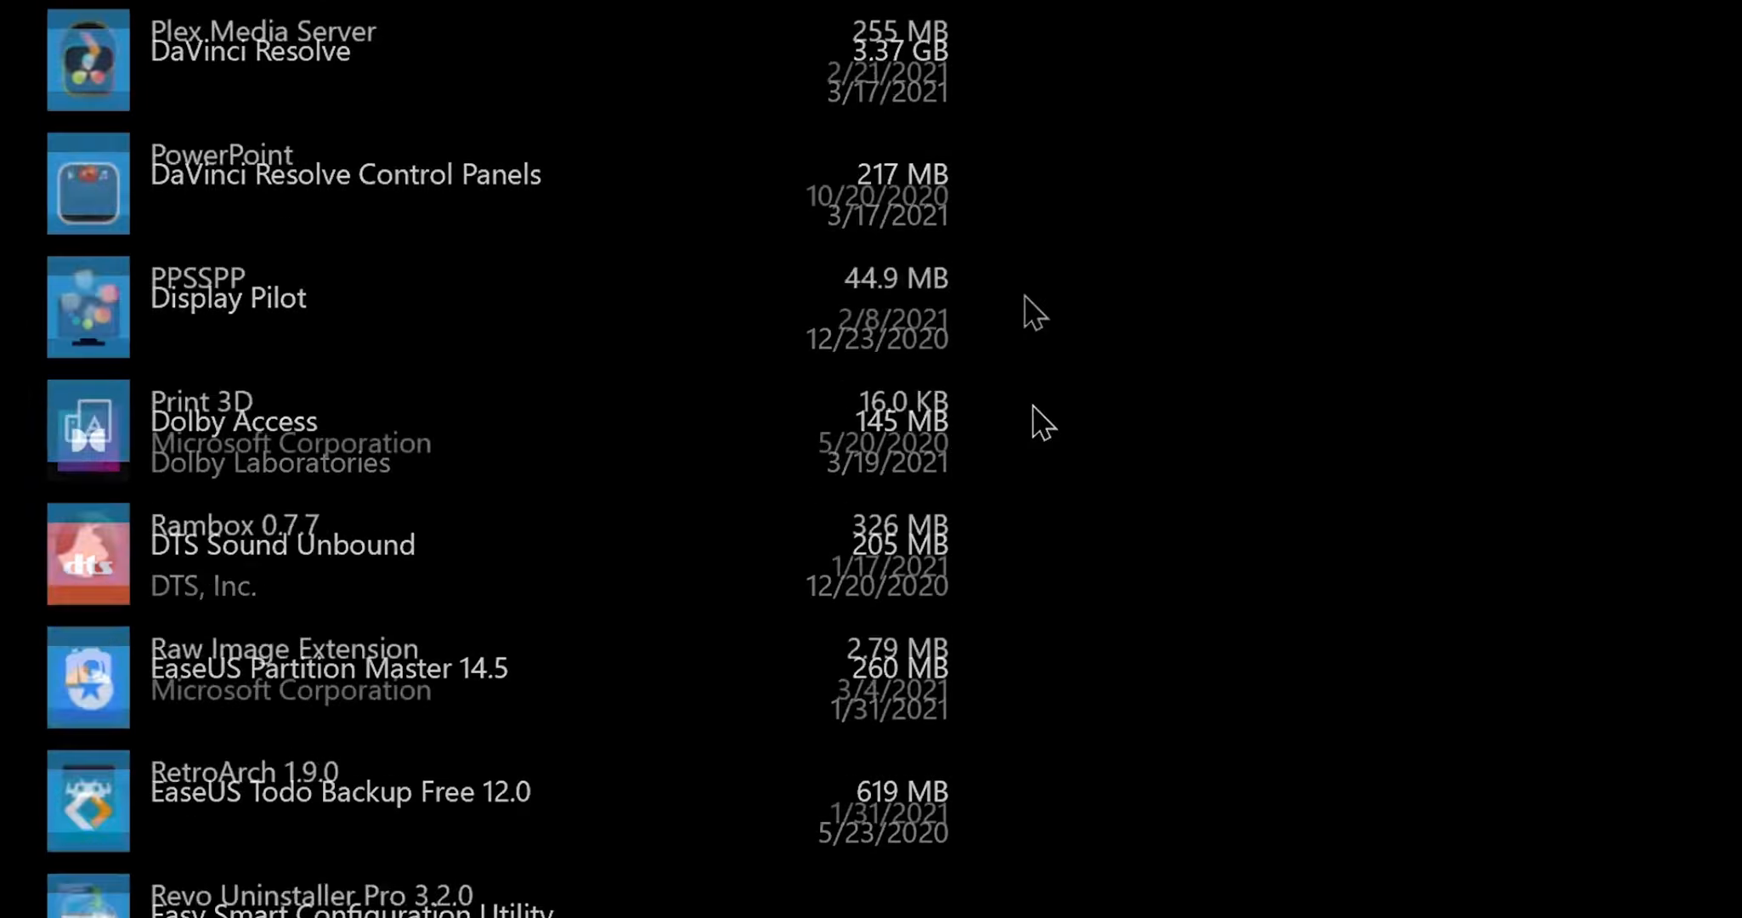
# - Uninstall Samsung Kies completely, choosing to delete its temporary save file as well
pyautogui.click(637, 367)
pyautogui.click(786, 553)
pyautogui.click(991, 463)
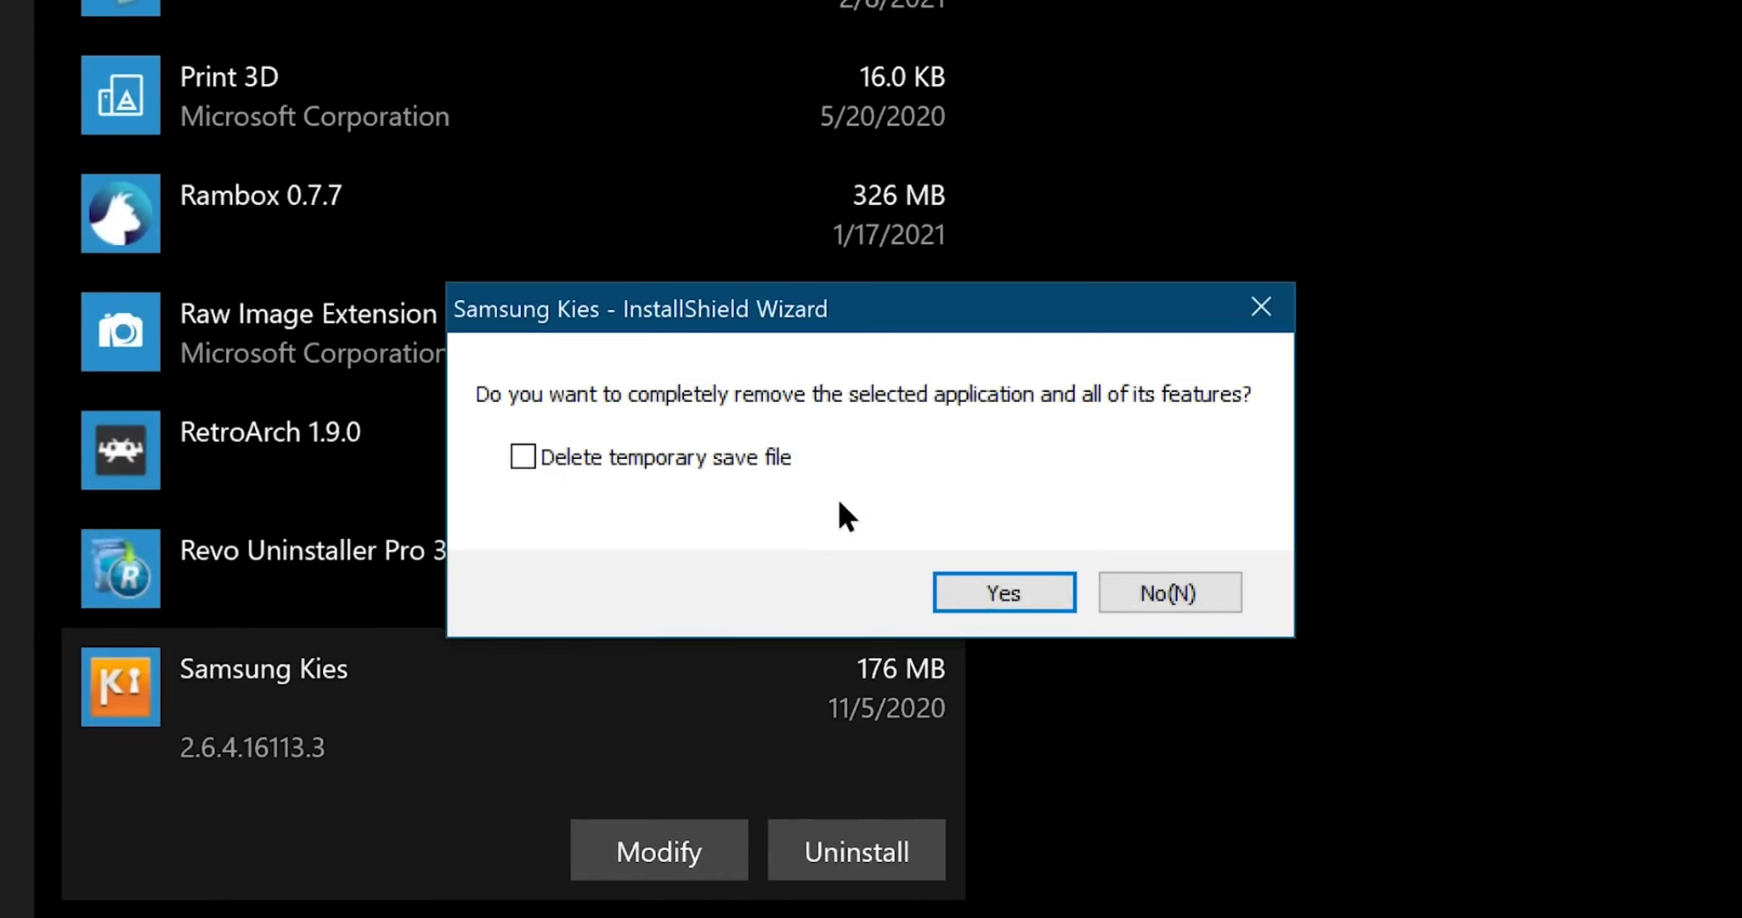
pyautogui.click(704, 456)
pyautogui.click(1003, 593)
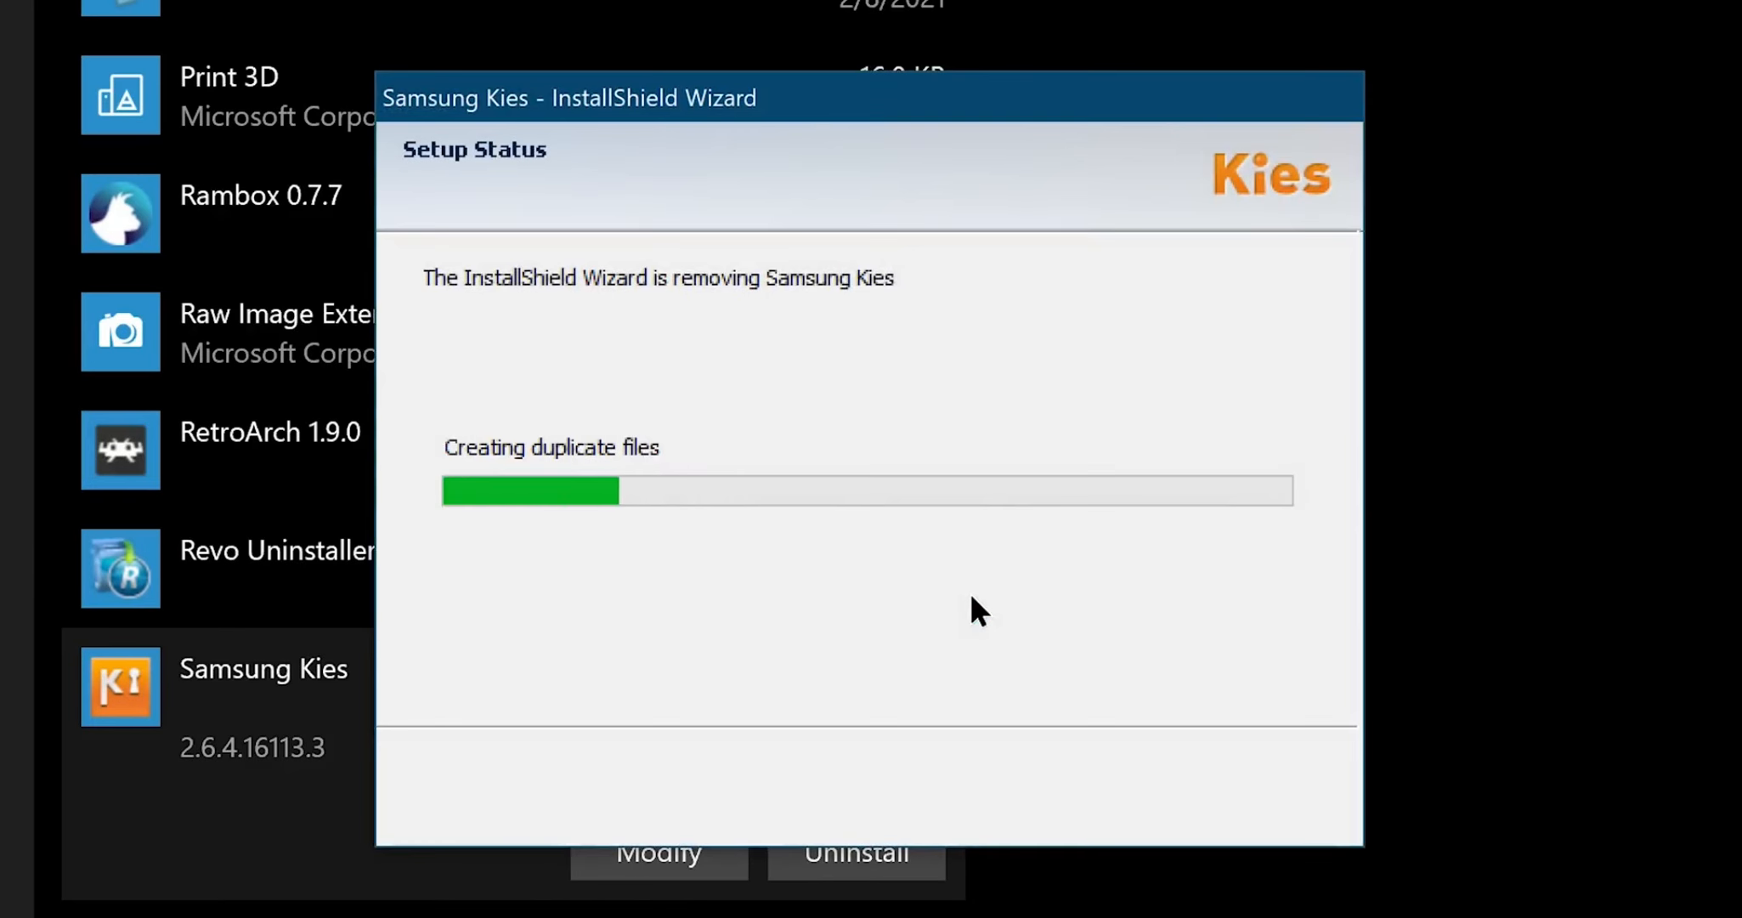
pyautogui.scroll(-20, 895, 559)
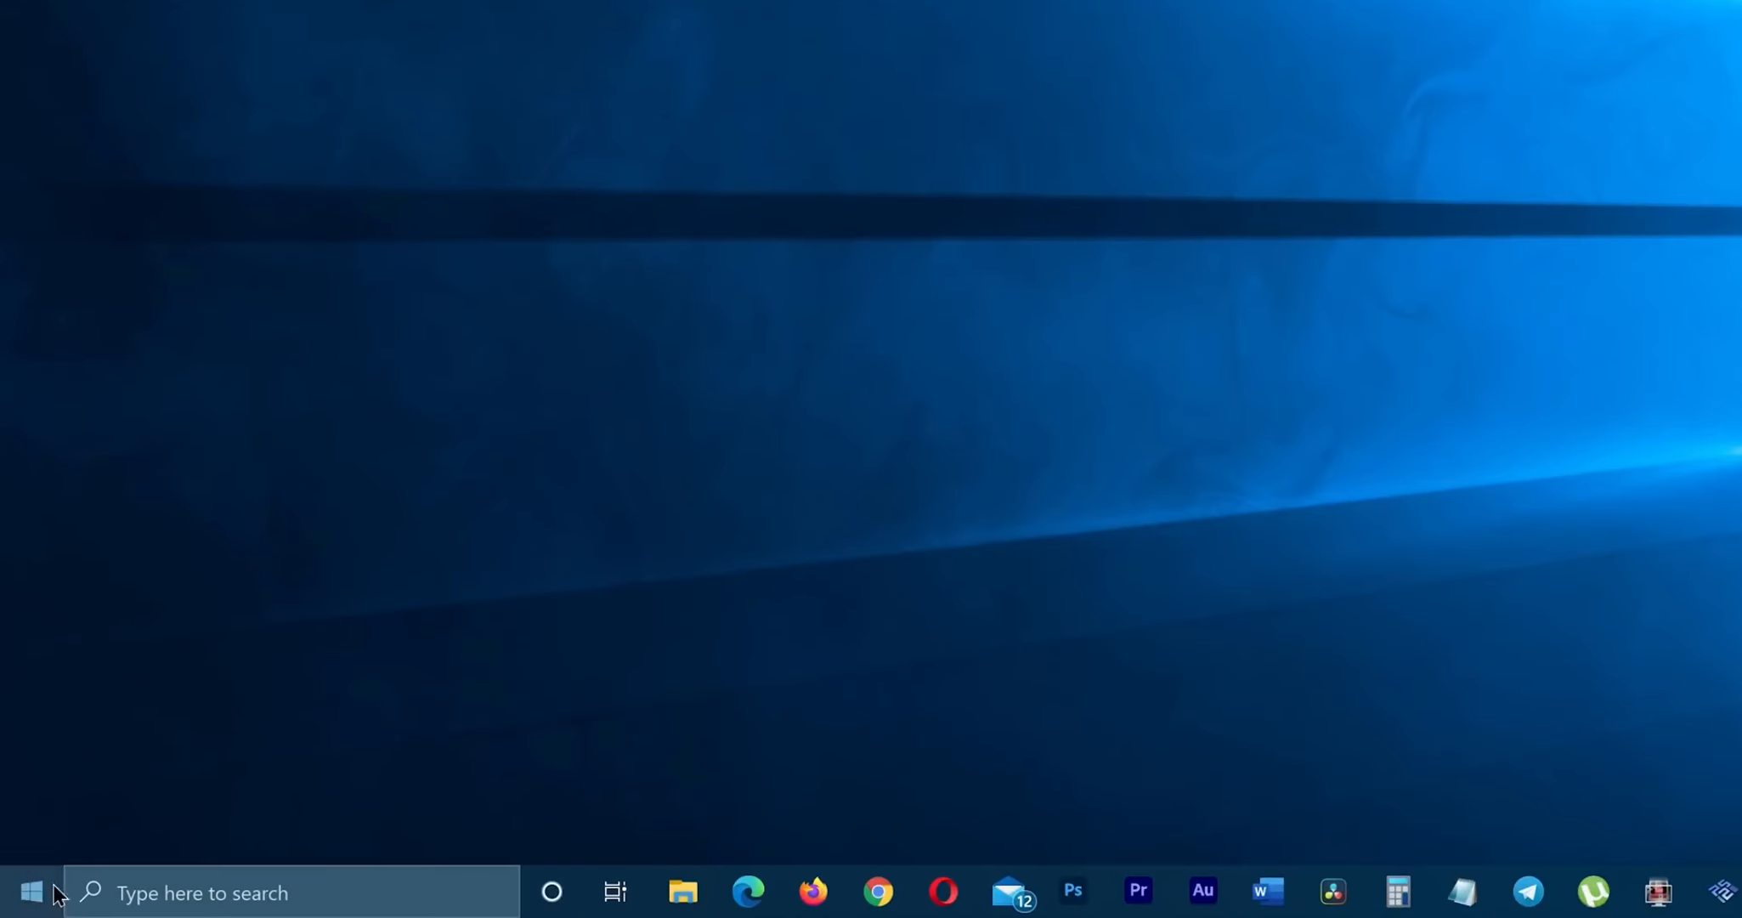
# - Turn on Storage Sense in the system's Storage settings and review its run schedule and temporary file cleanup options
pyautogui.click(20, 901)
pyautogui.moveTo(23, 829)
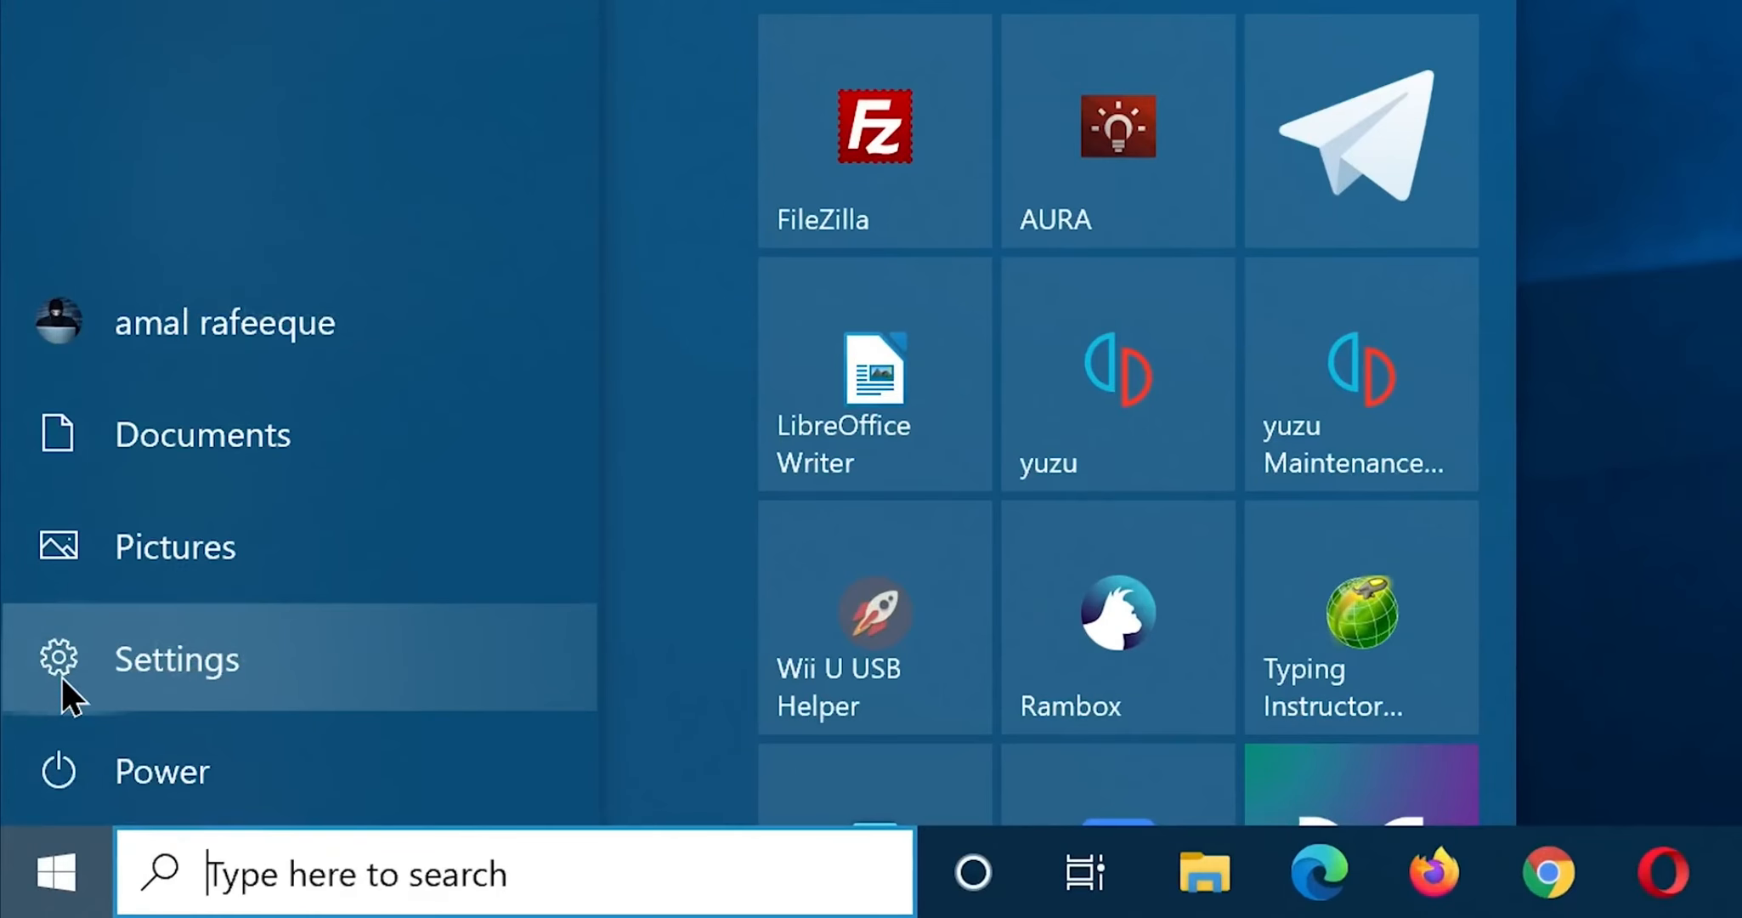
pyautogui.click(64, 680)
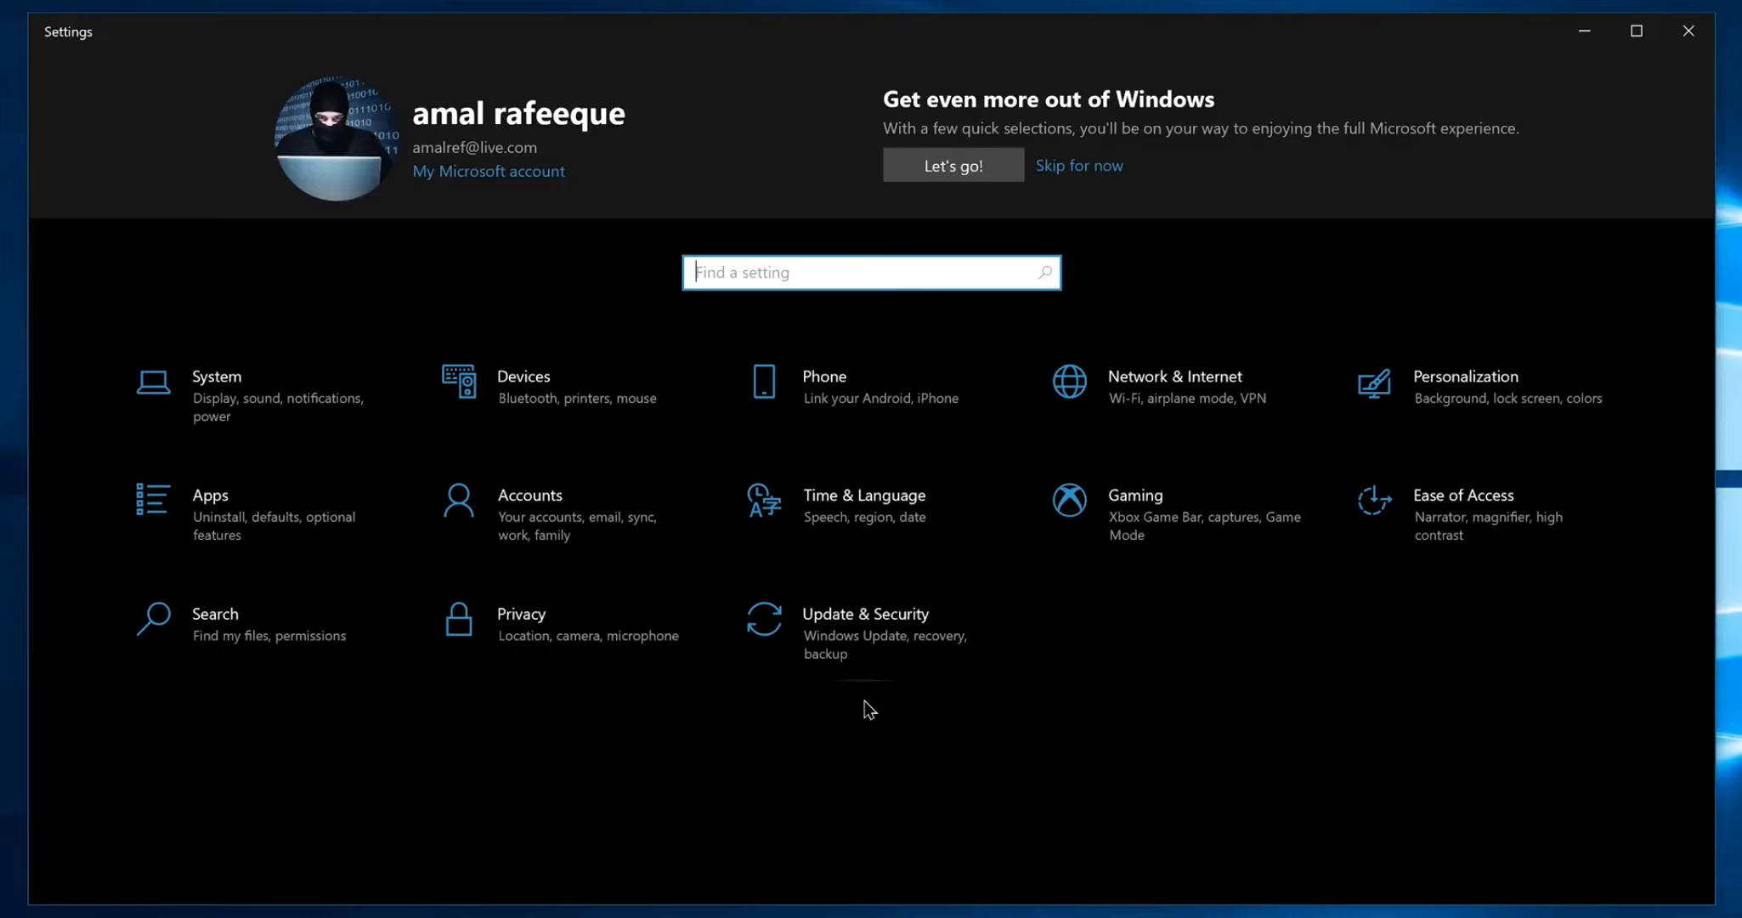
pyautogui.click(314, 414)
pyautogui.click(152, 541)
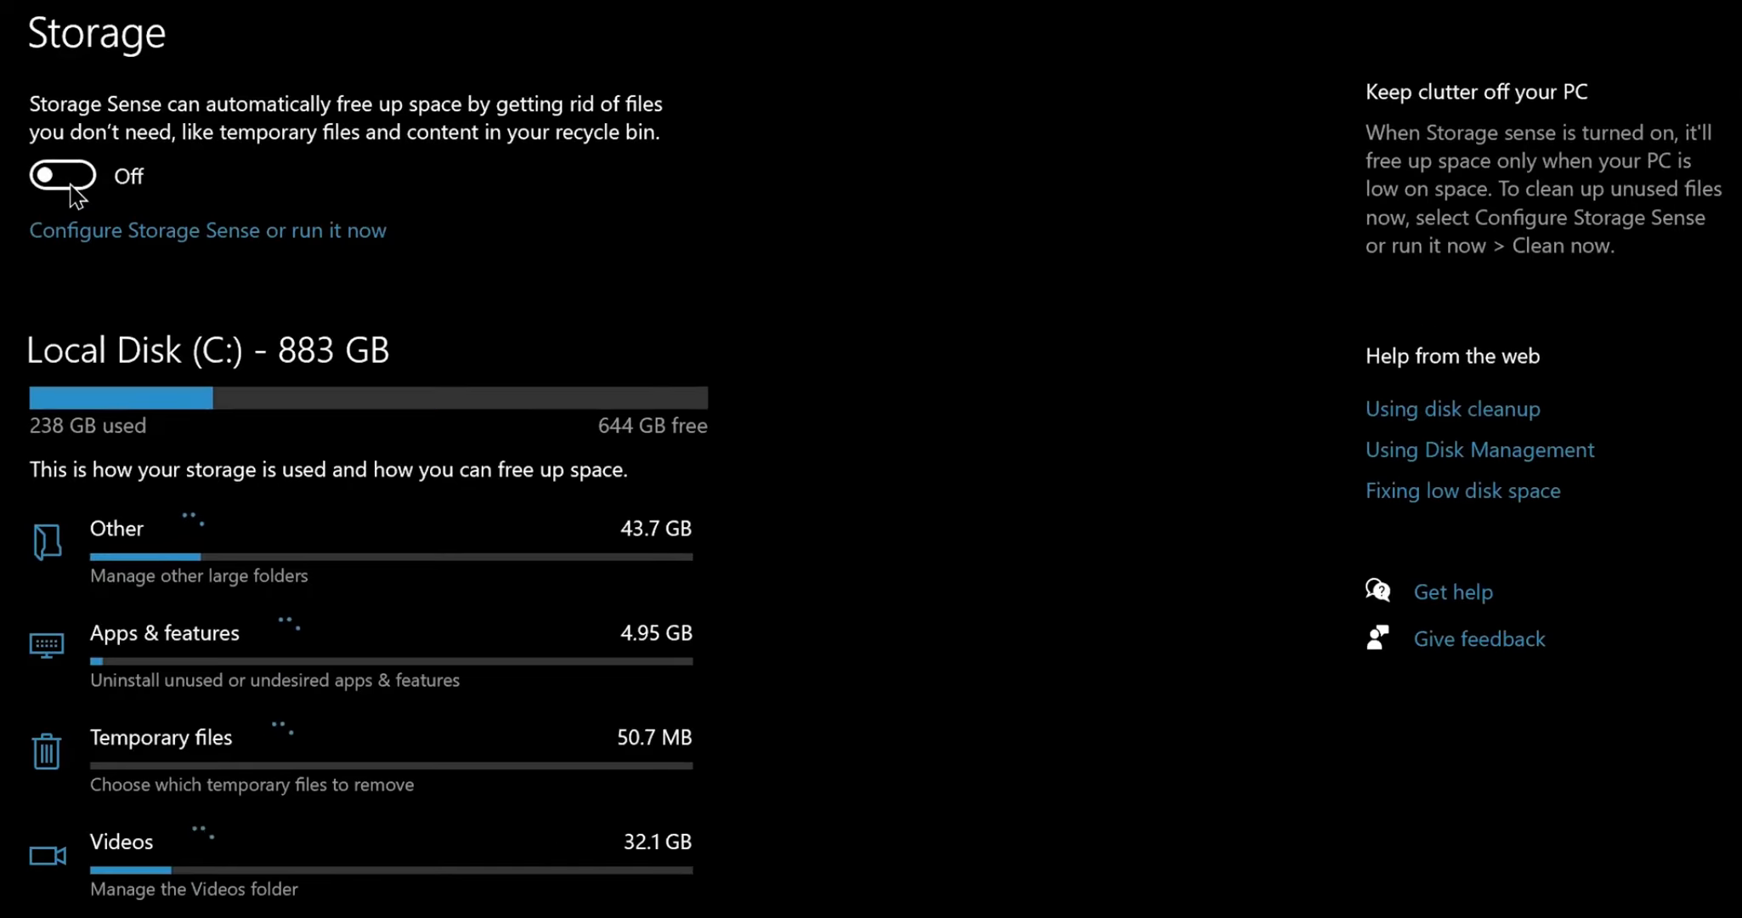
pyautogui.click(449, 203)
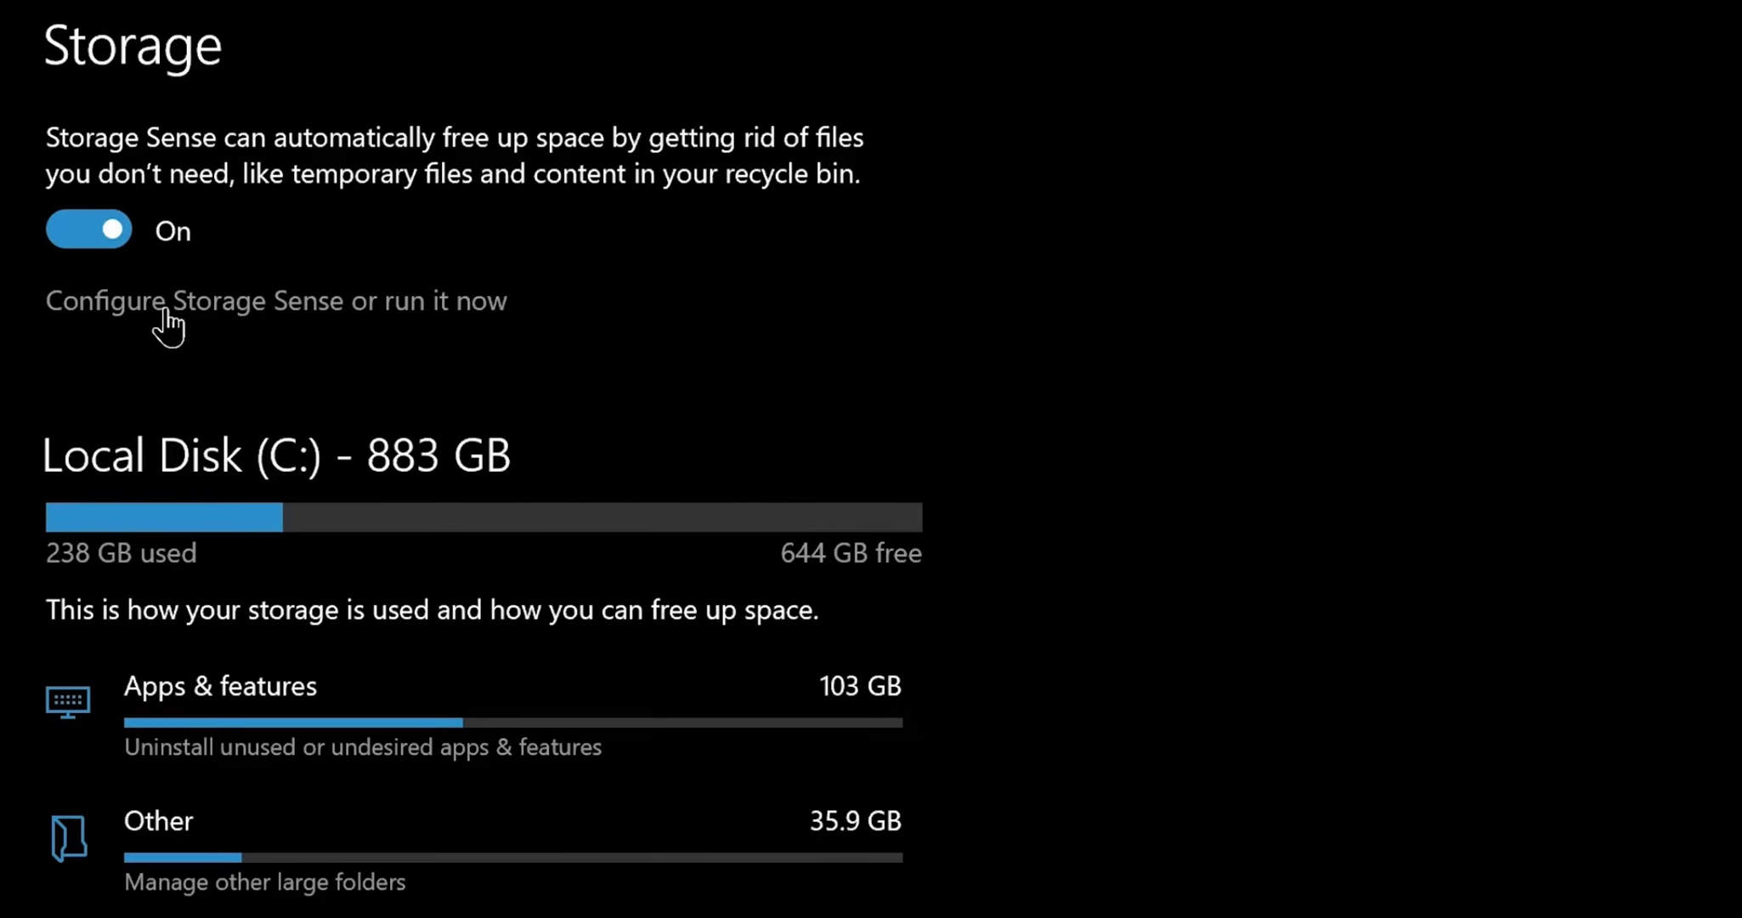
pyautogui.click(165, 312)
pyautogui.scroll(-1, 583, 303)
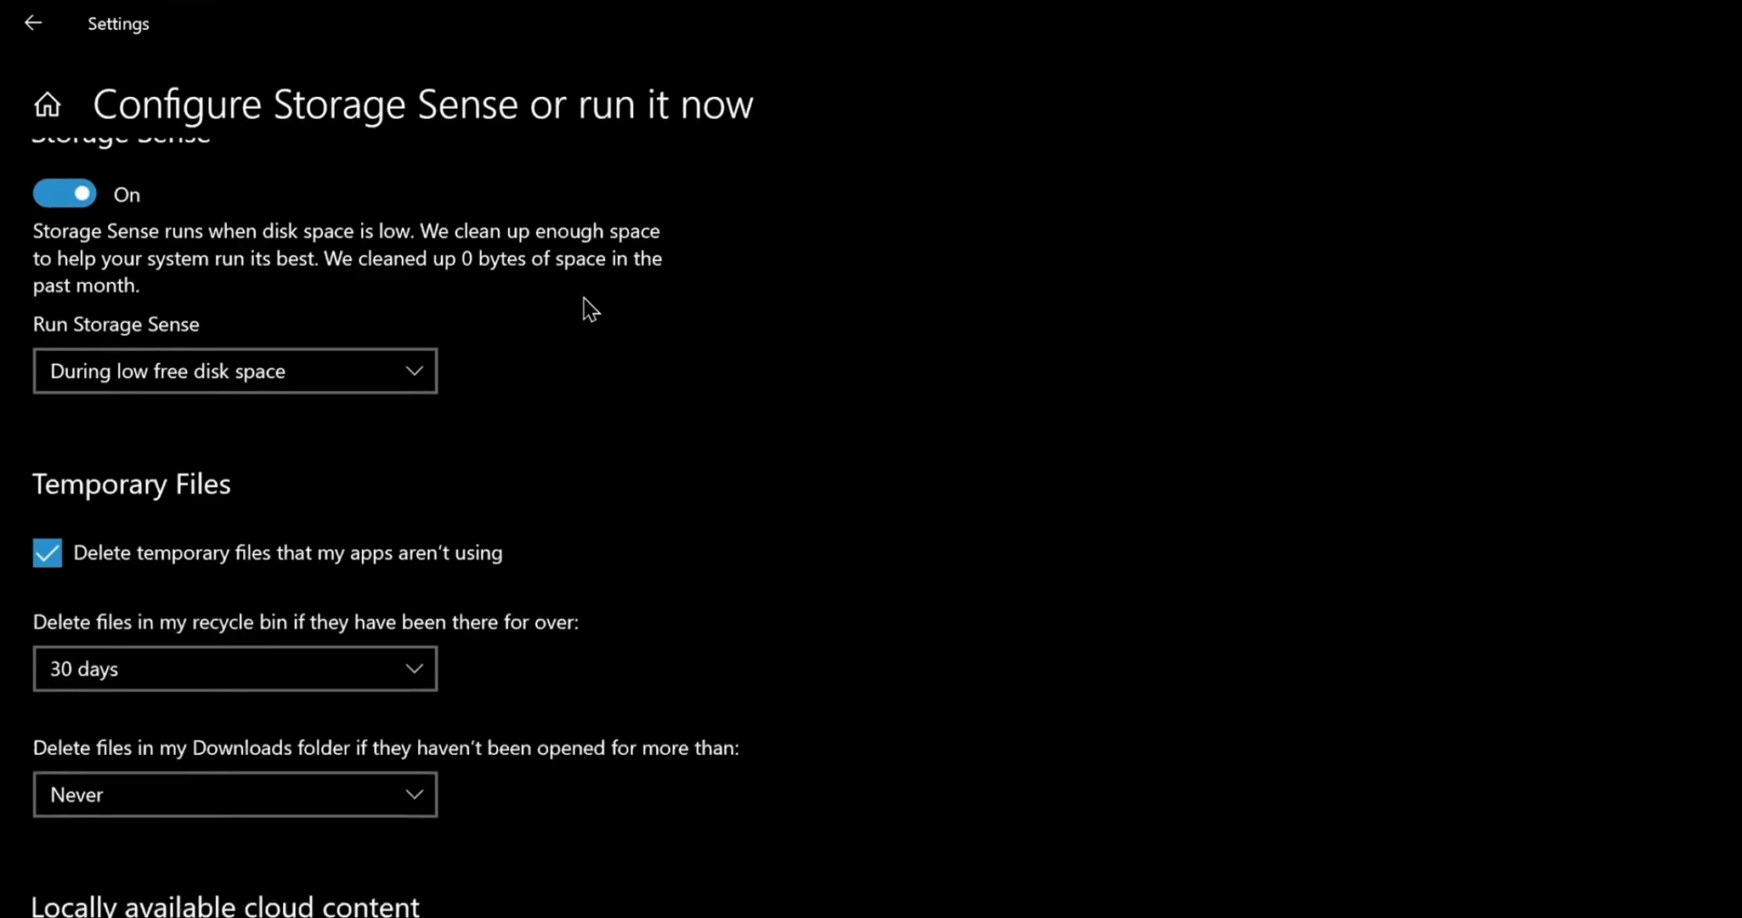
pyautogui.scroll(1, 586, 306)
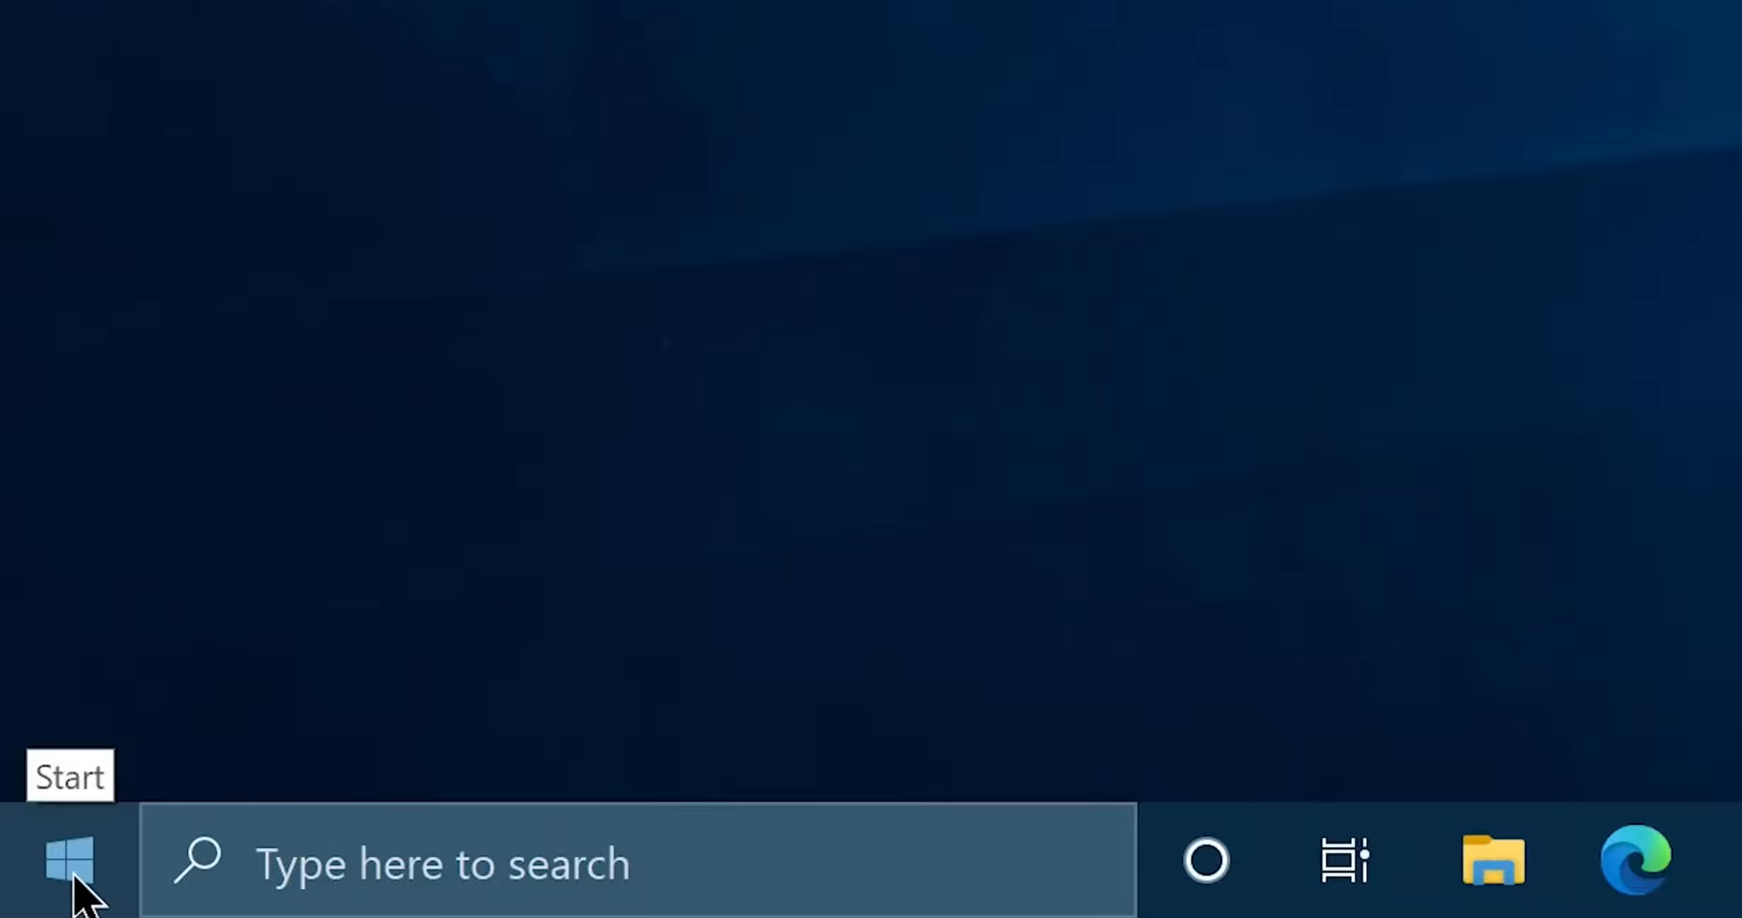
# - Open System Configuration by running msconfig and display its list of services
pyautogui.rightClick(74, 875)
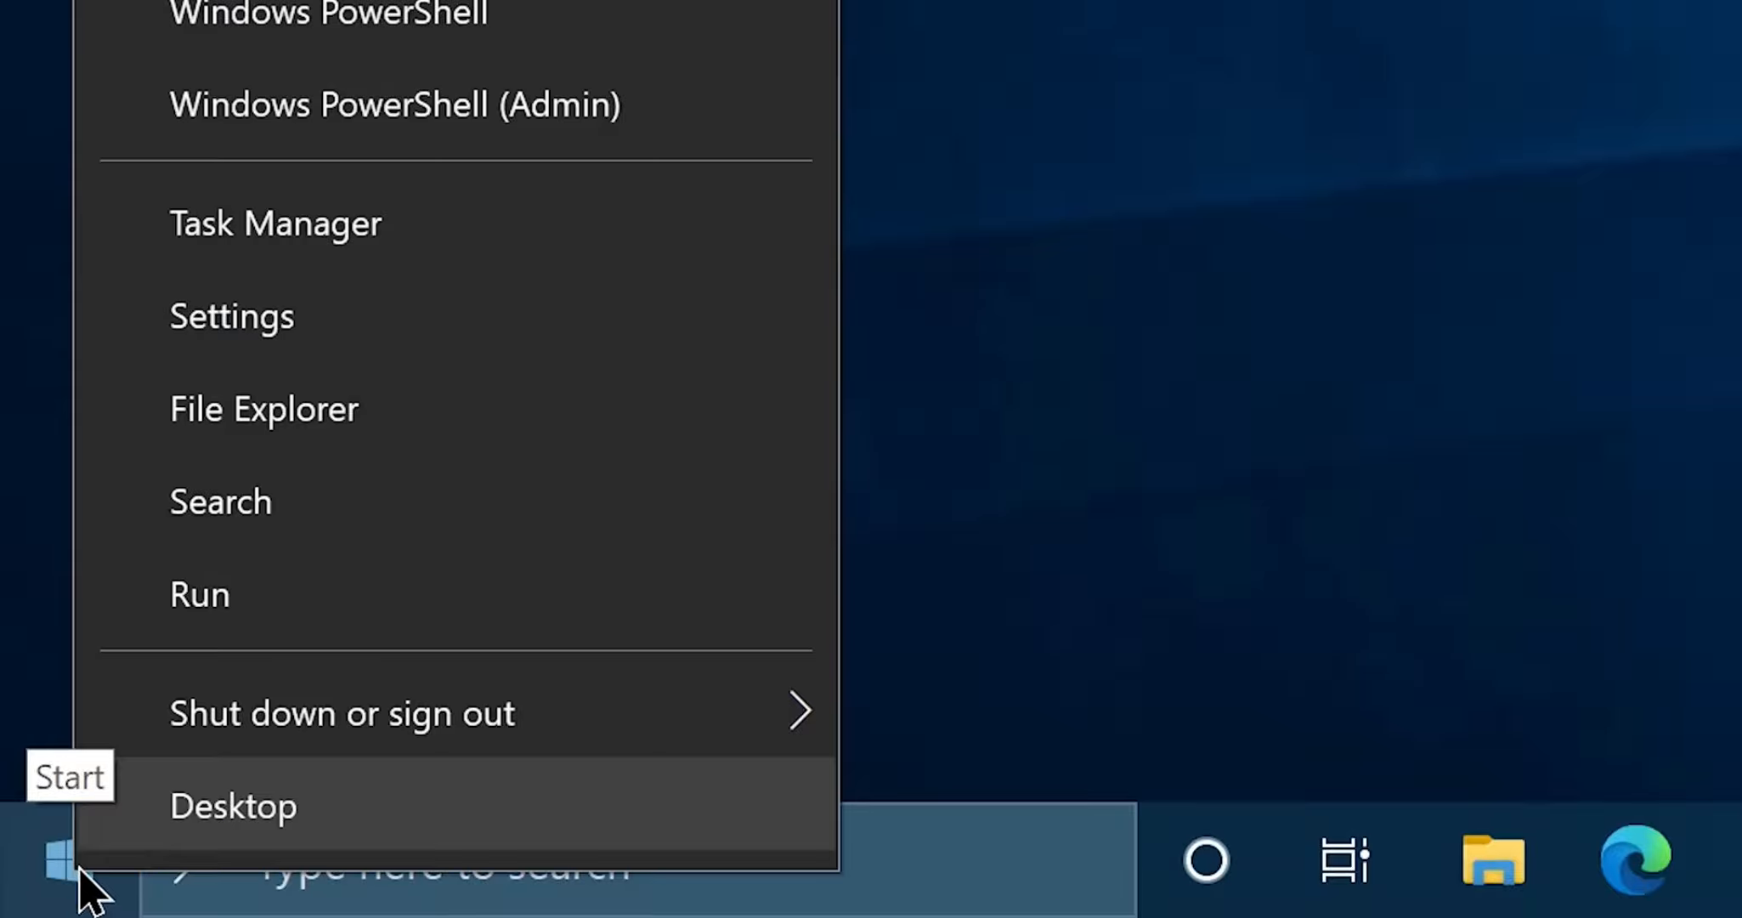
pyautogui.click(179, 624)
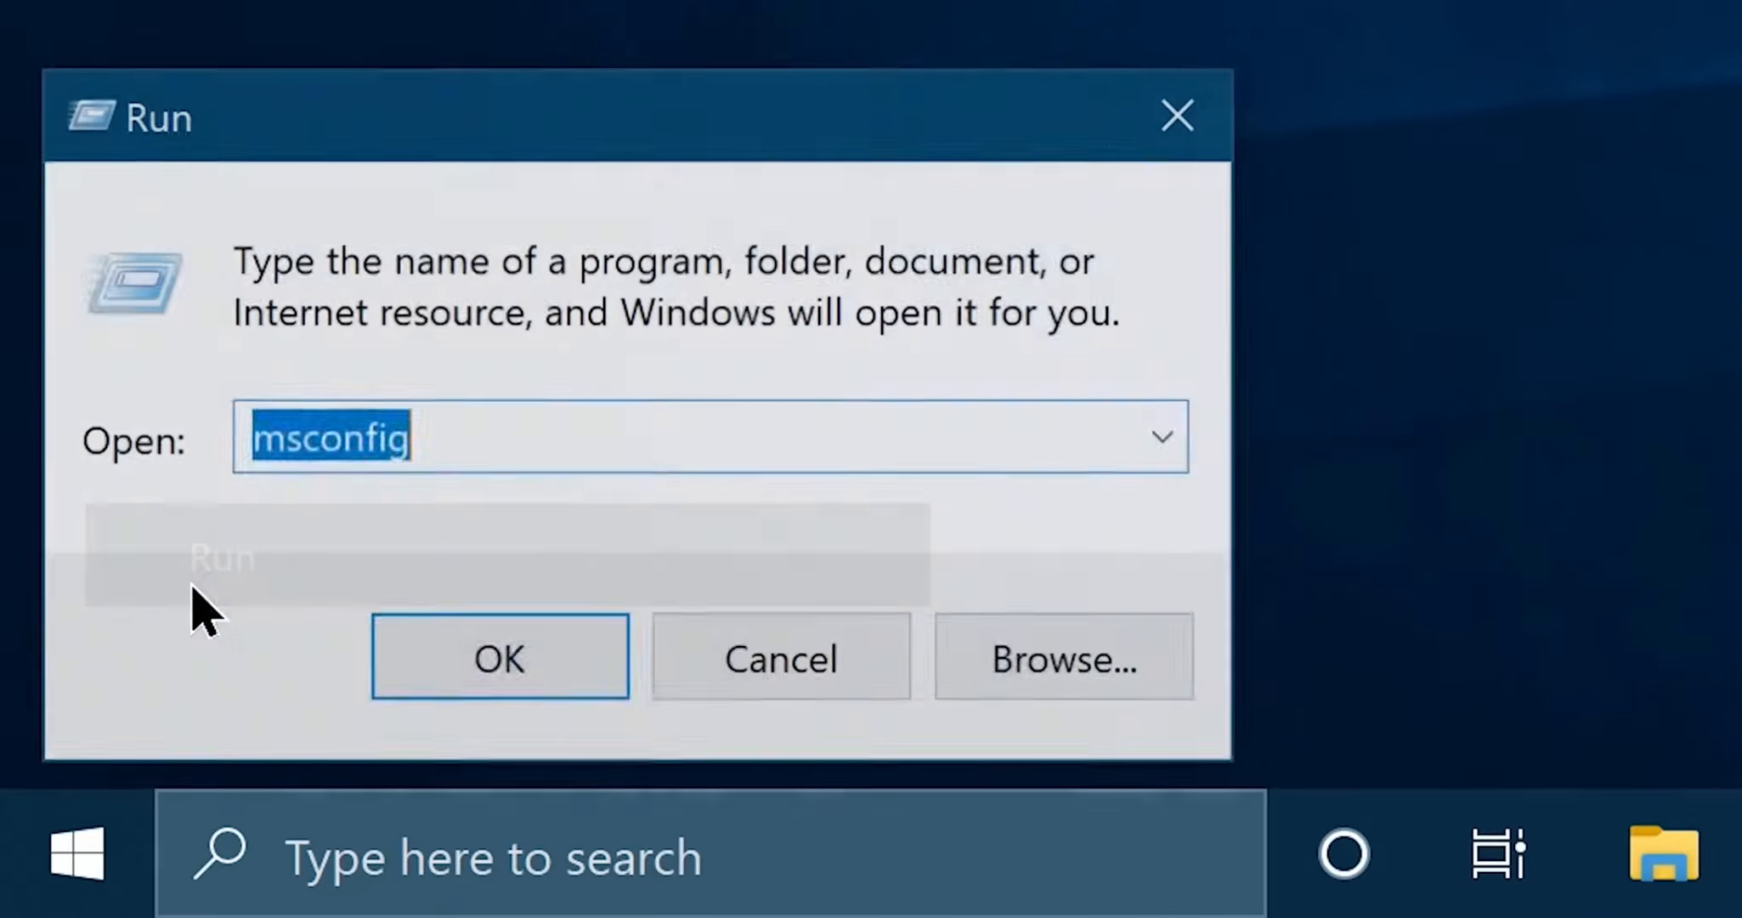
pyautogui.press('BackSpace')
pyautogui.write('msconfig')
pyautogui.click(494, 669)
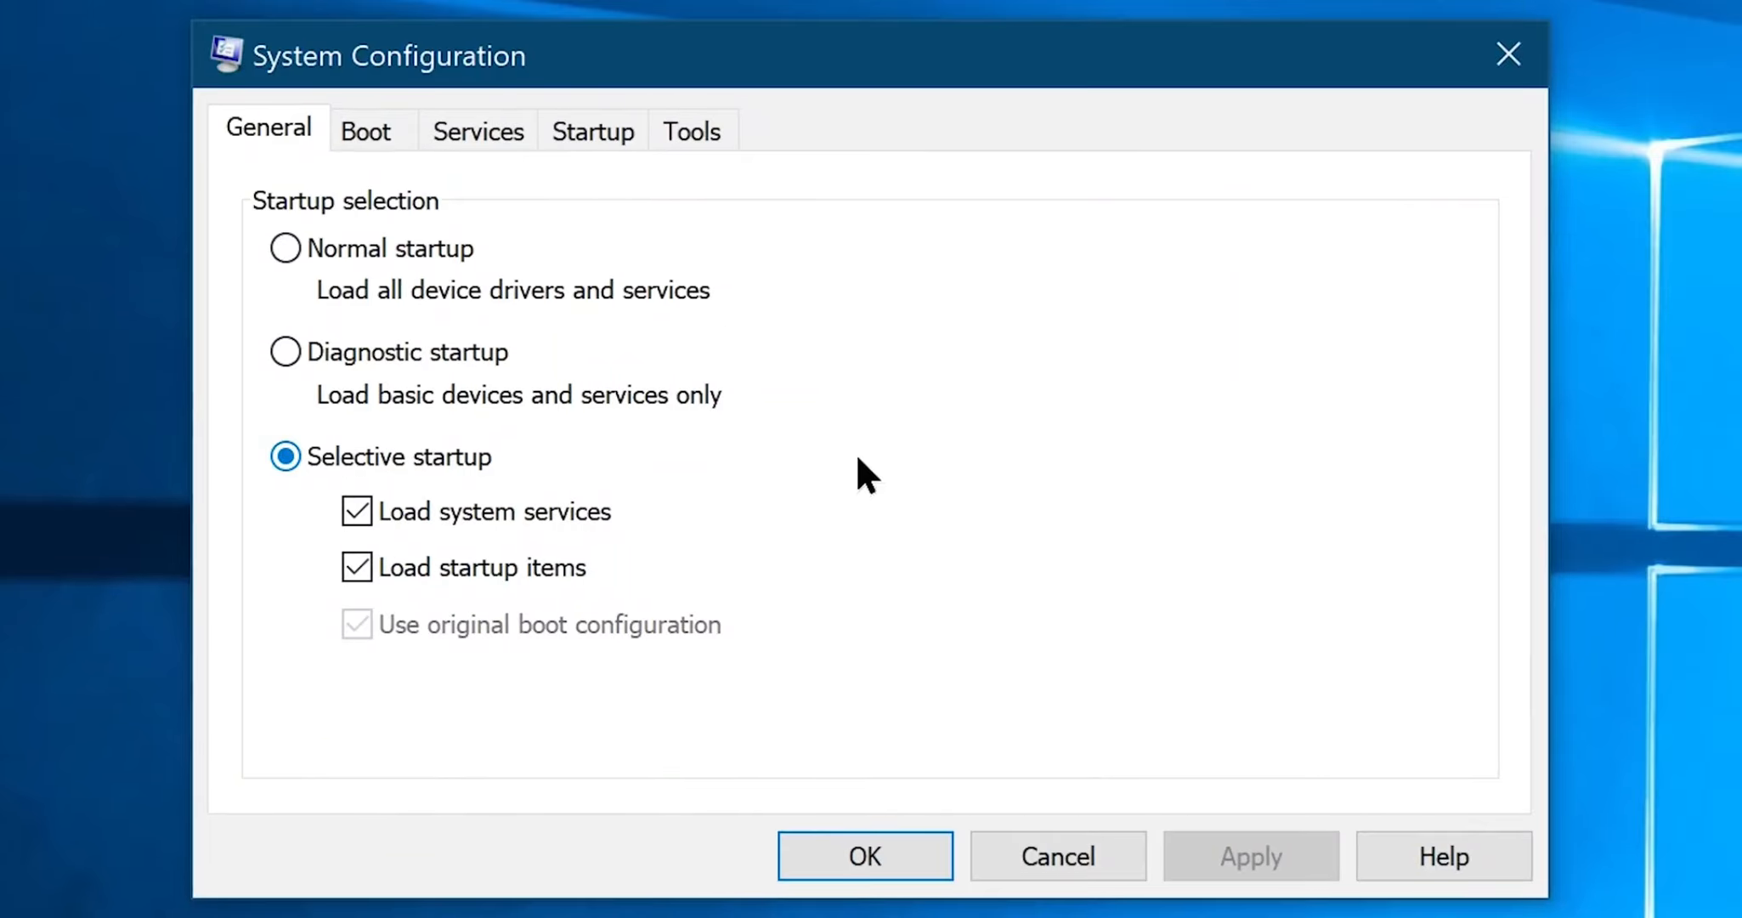
pyautogui.click(492, 136)
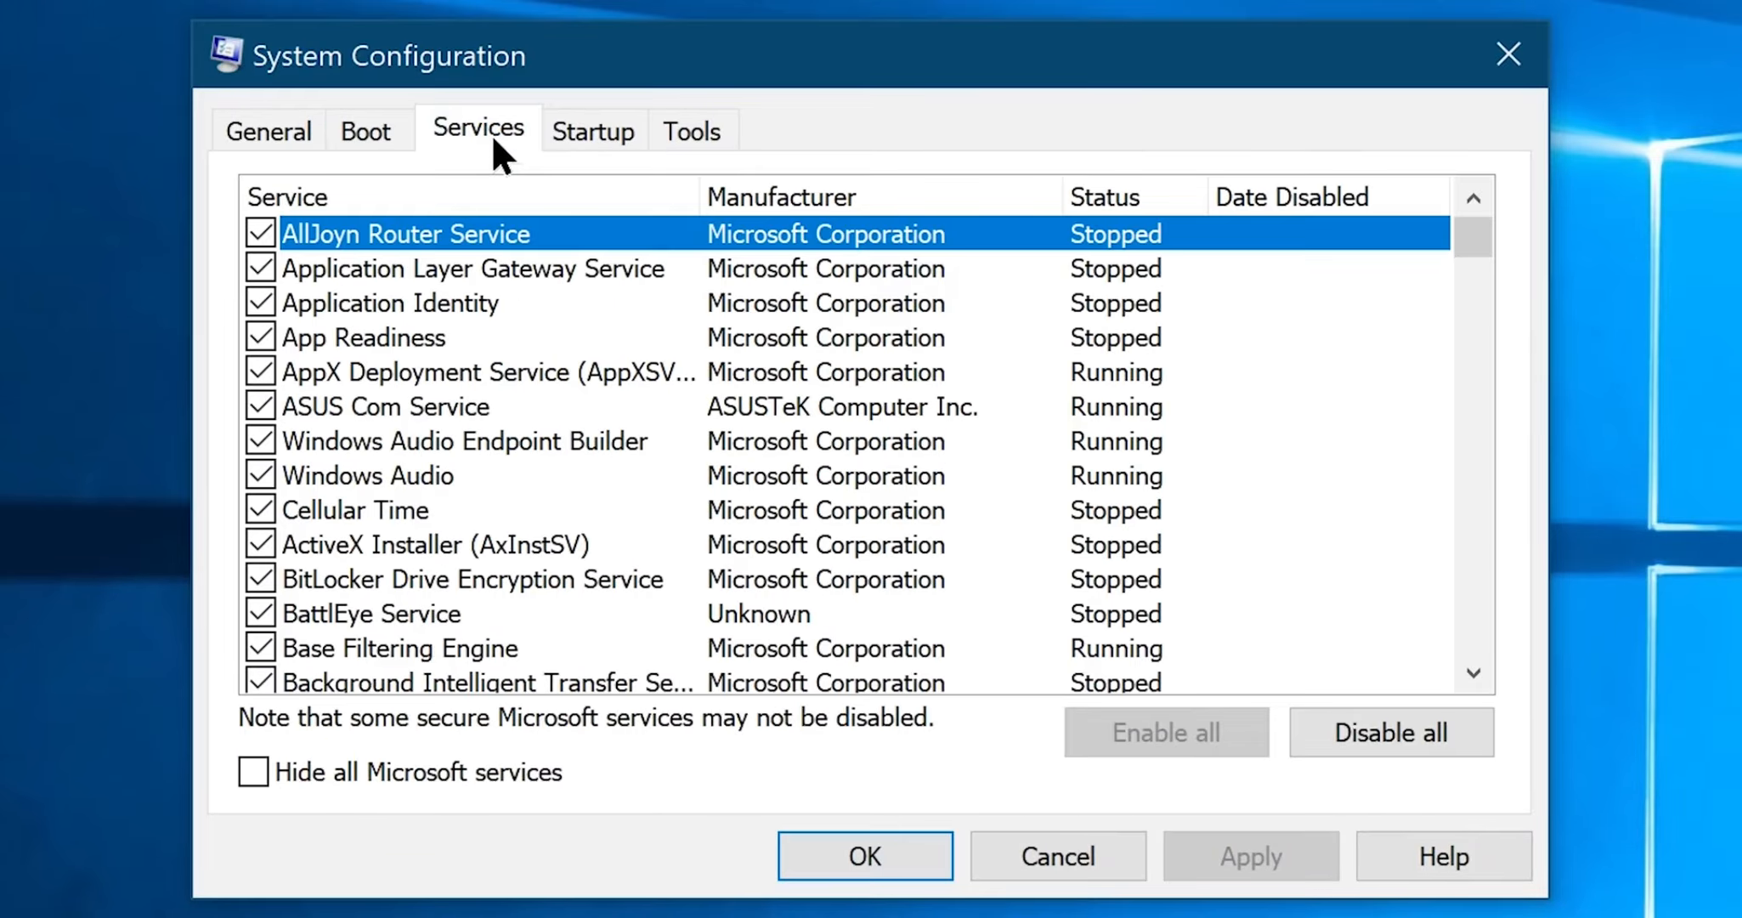
# - Hide all Microsoft services and disable BattlEye Service, Corsair LINK 4, EaseUS Agent Service and Mozilla Maintenance Service
pyautogui.scroll(-20, 577, 439)
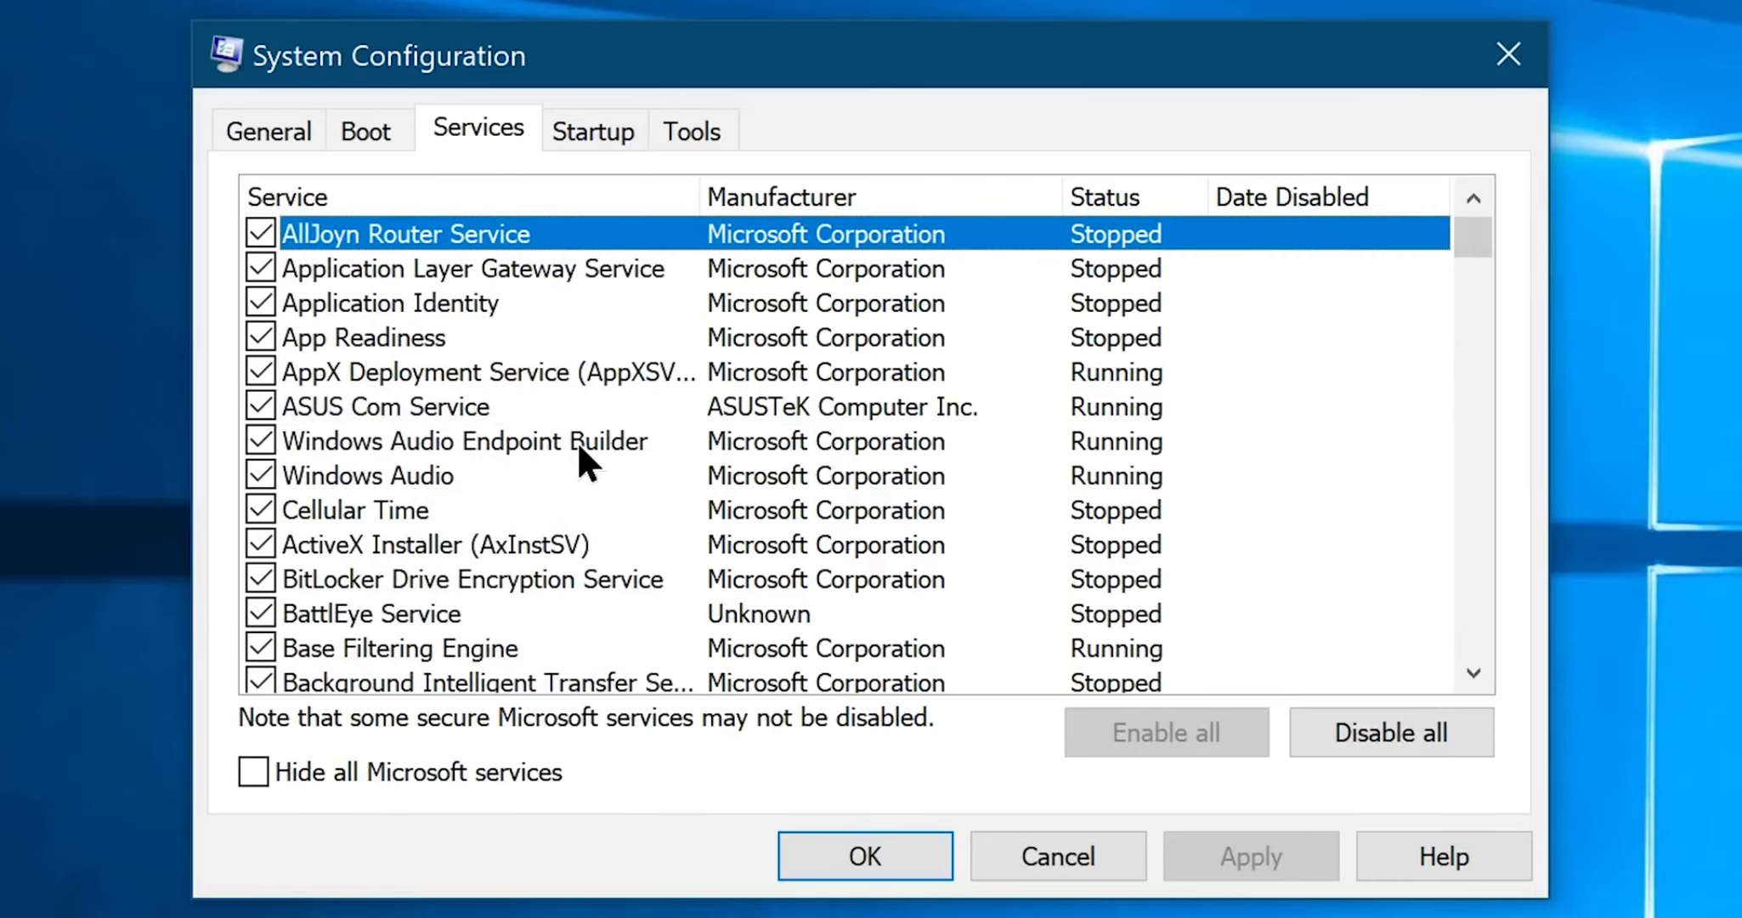
pyautogui.click(251, 780)
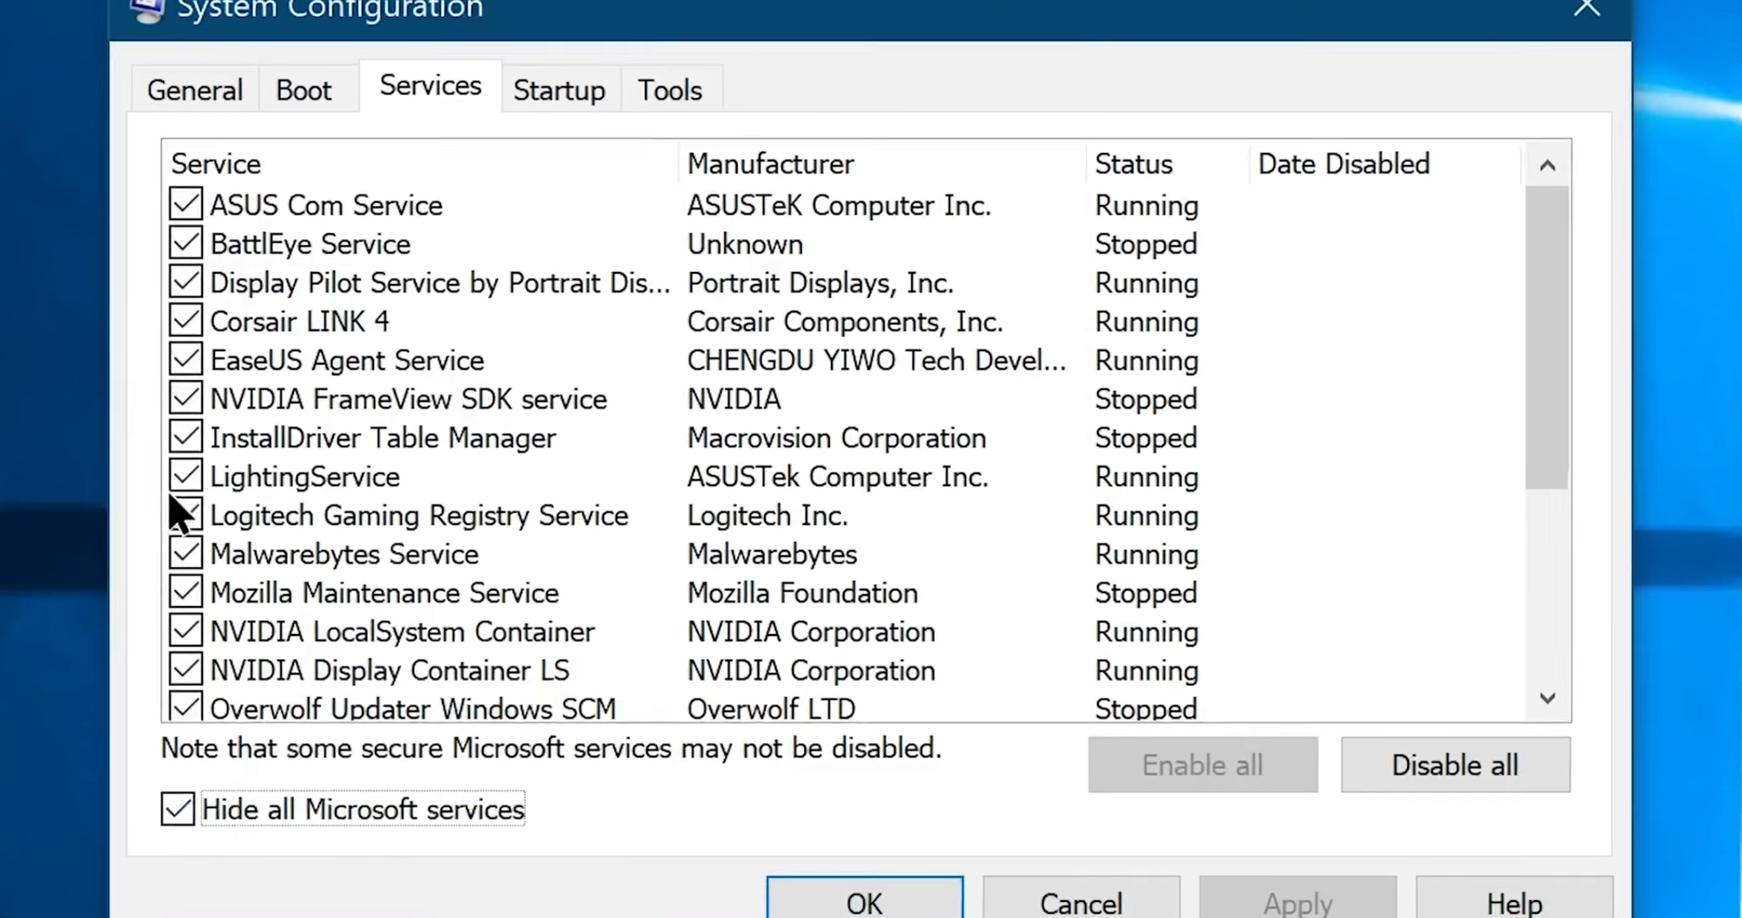
pyautogui.click(260, 268)
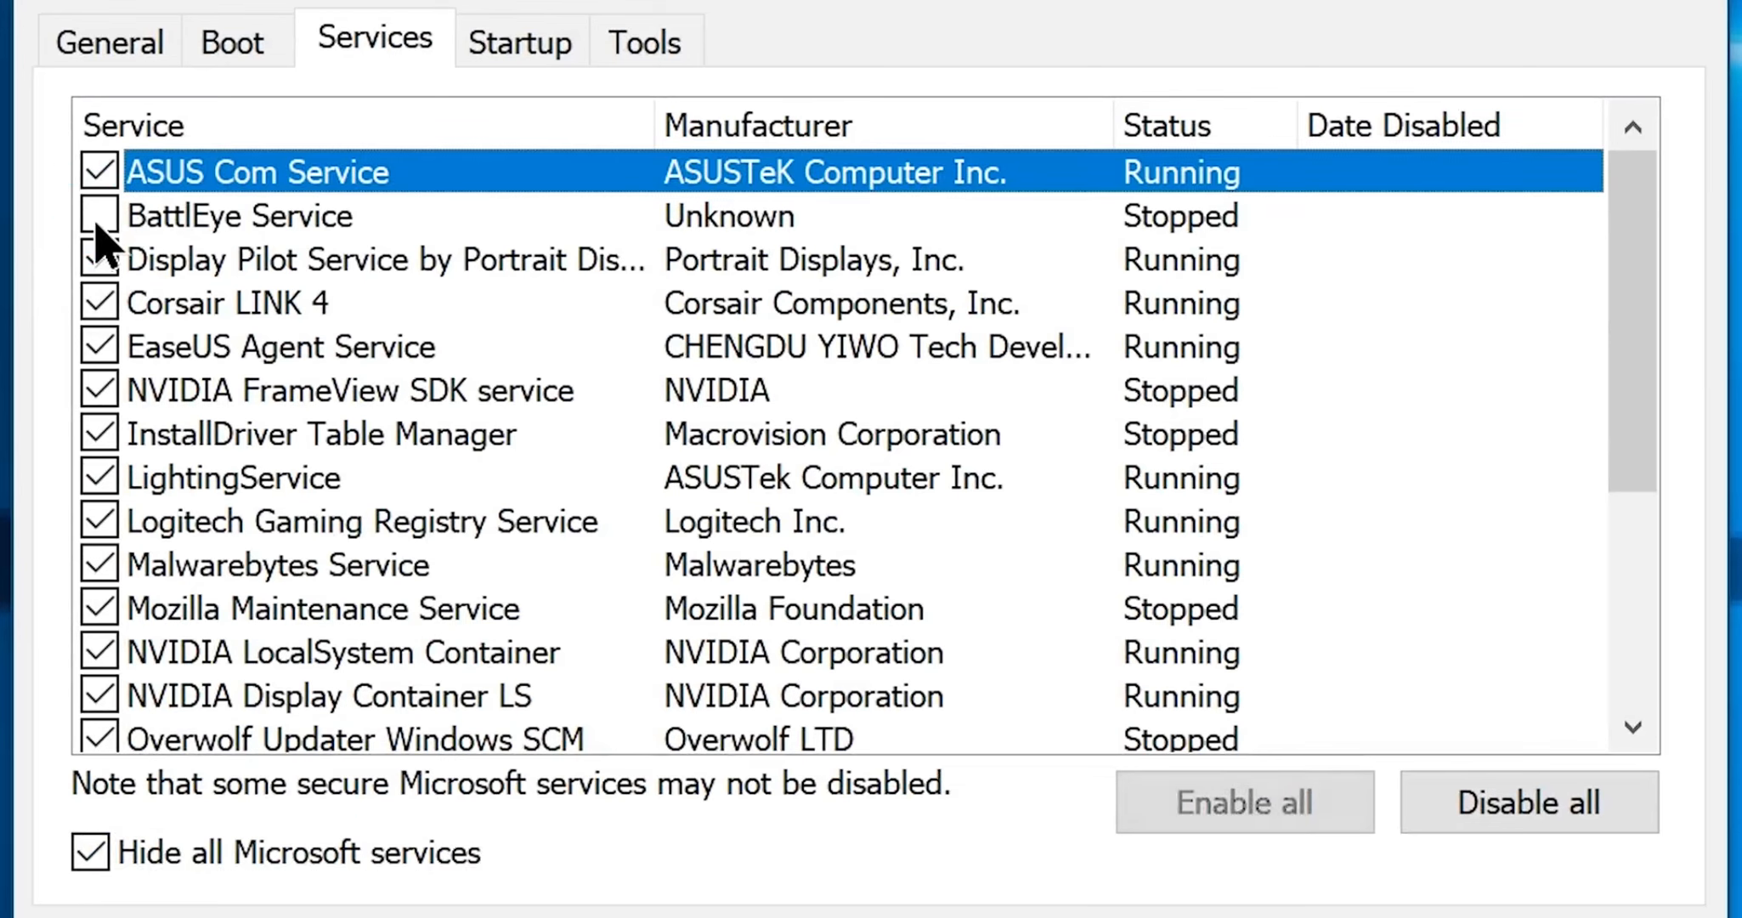
pyautogui.click(261, 338)
pyautogui.click(98, 345)
pyautogui.click(105, 611)
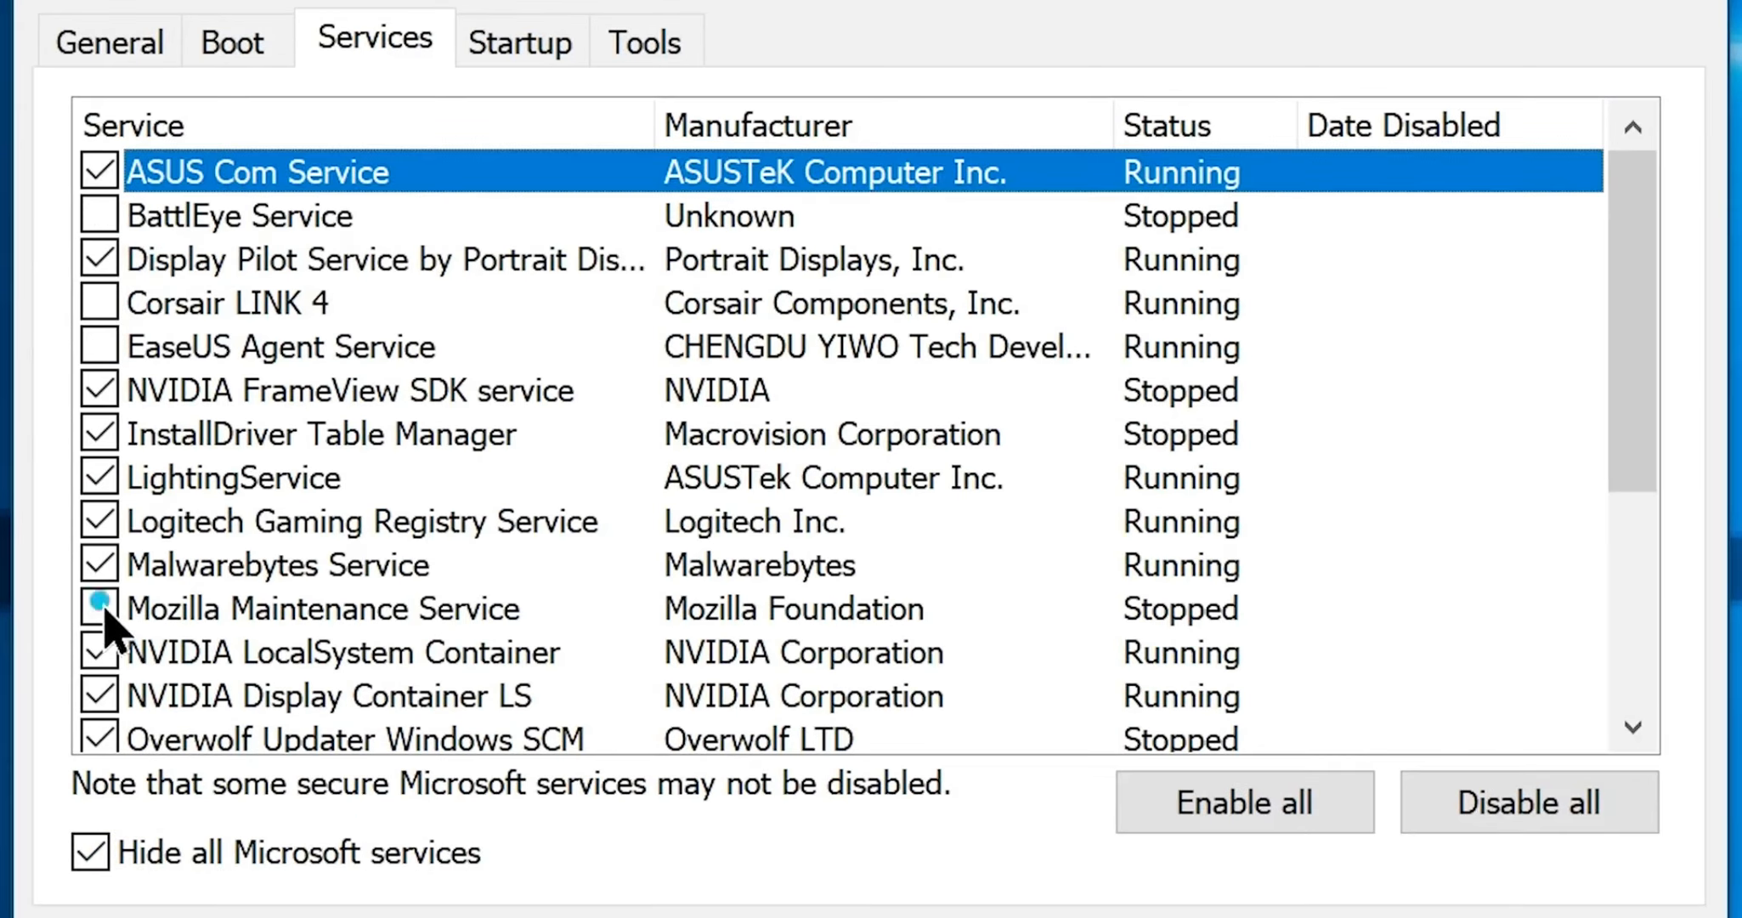
# - Disable Overwolf Updater, both SAMSUNG Mobile Connectivity services and Uncheater for BattleGrounds_GL, and apply the service changes without restarting
pyautogui.scroll(-1, 108, 625)
pyautogui.scroll(-1, 109, 624)
pyautogui.click(100, 480)
pyautogui.click(101, 566)
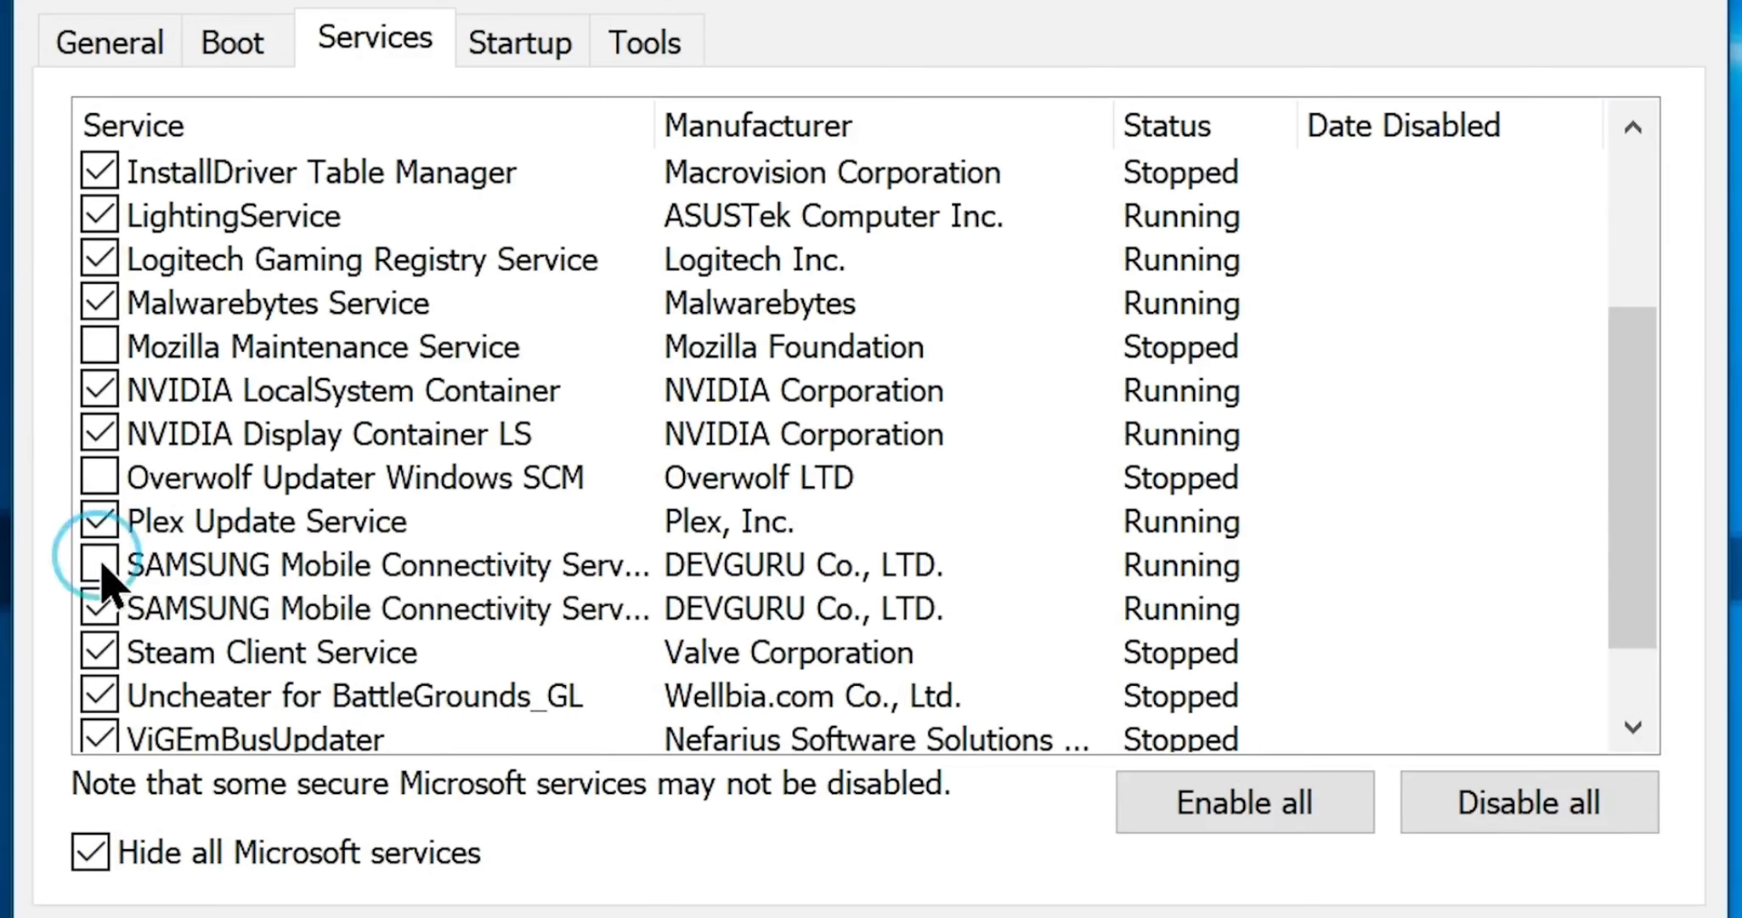
pyautogui.click(100, 608)
pyautogui.scroll(-1, 106, 616)
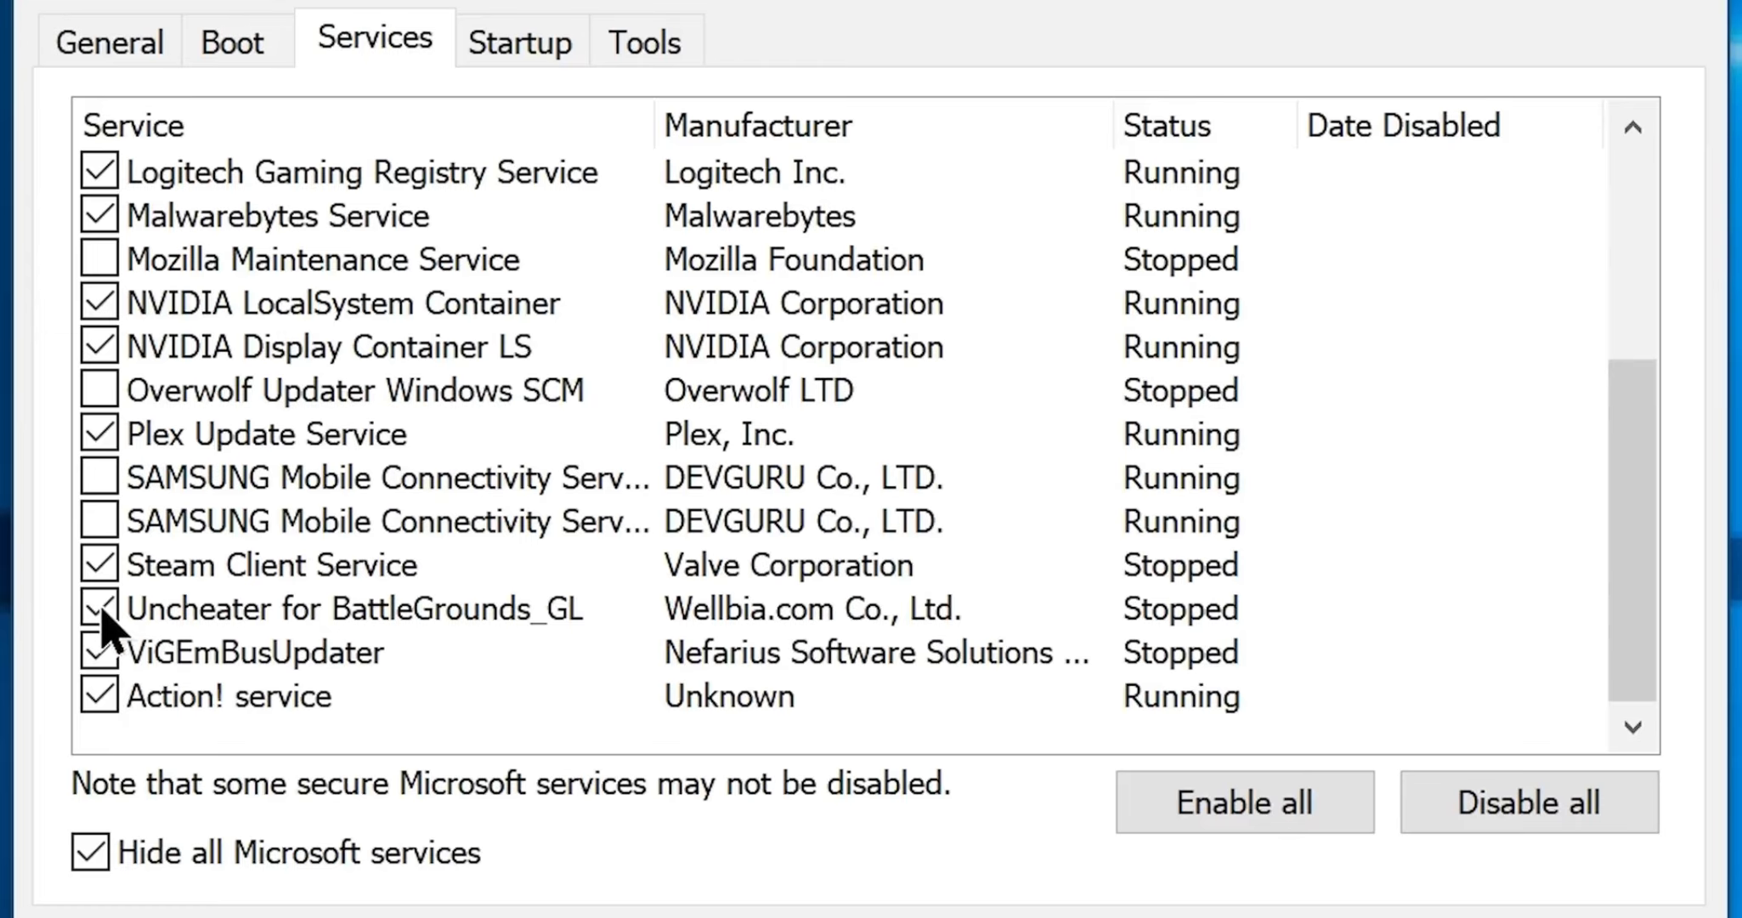
pyautogui.click(103, 612)
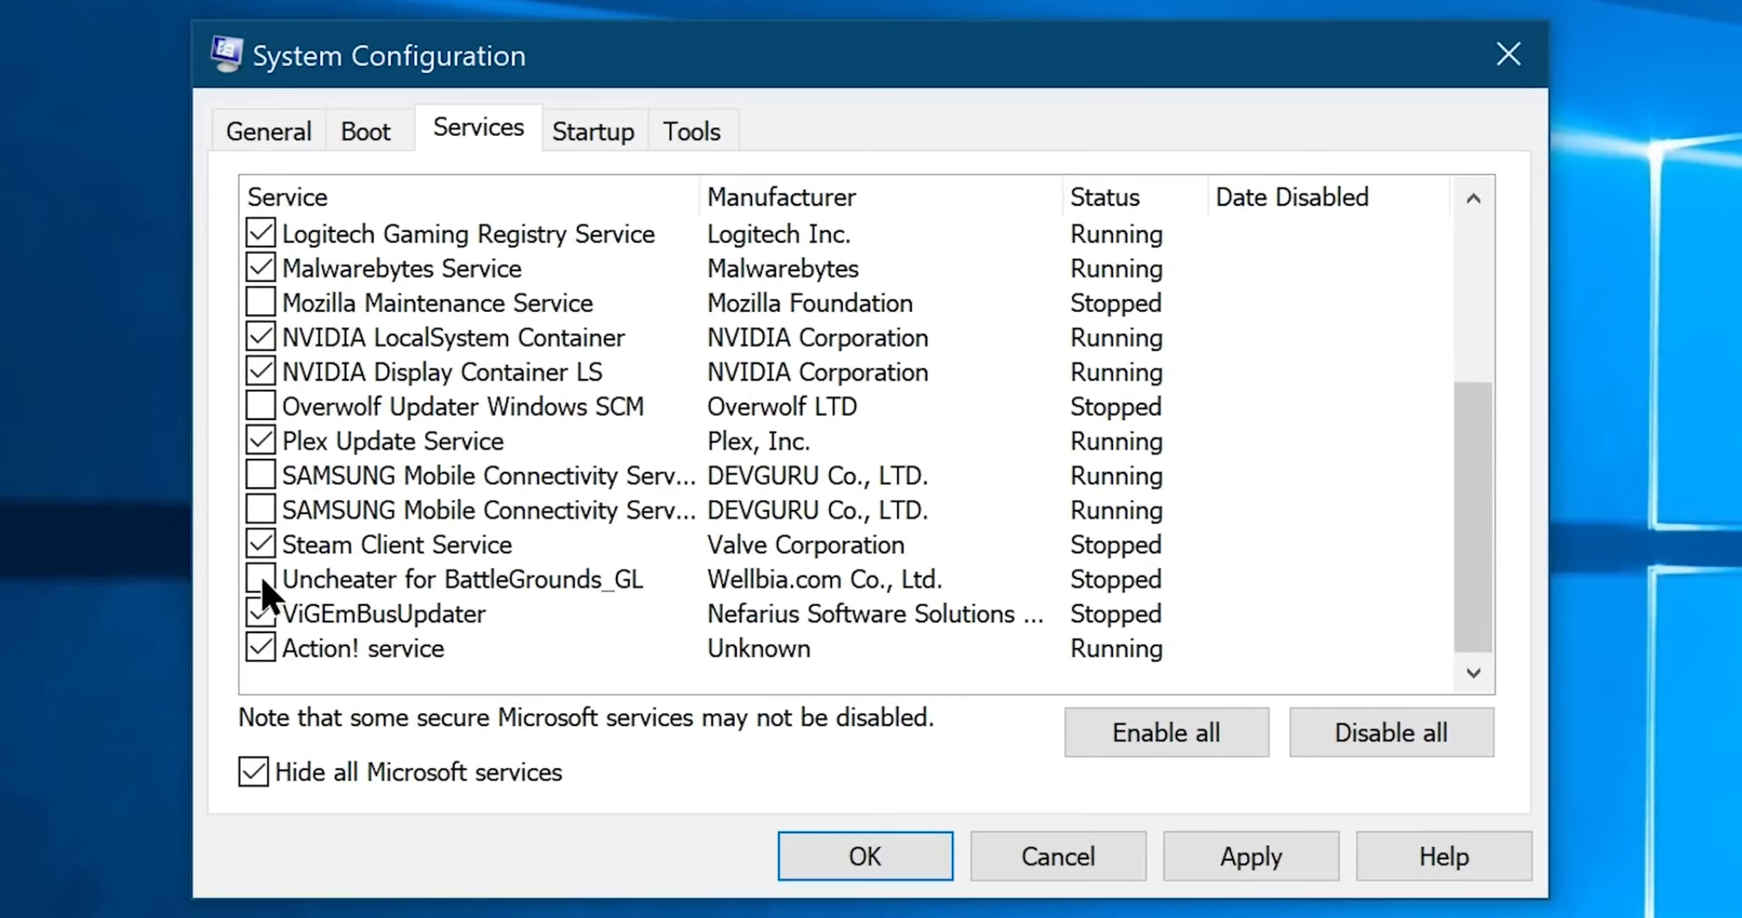
pyautogui.click(1247, 856)
pyautogui.click(867, 858)
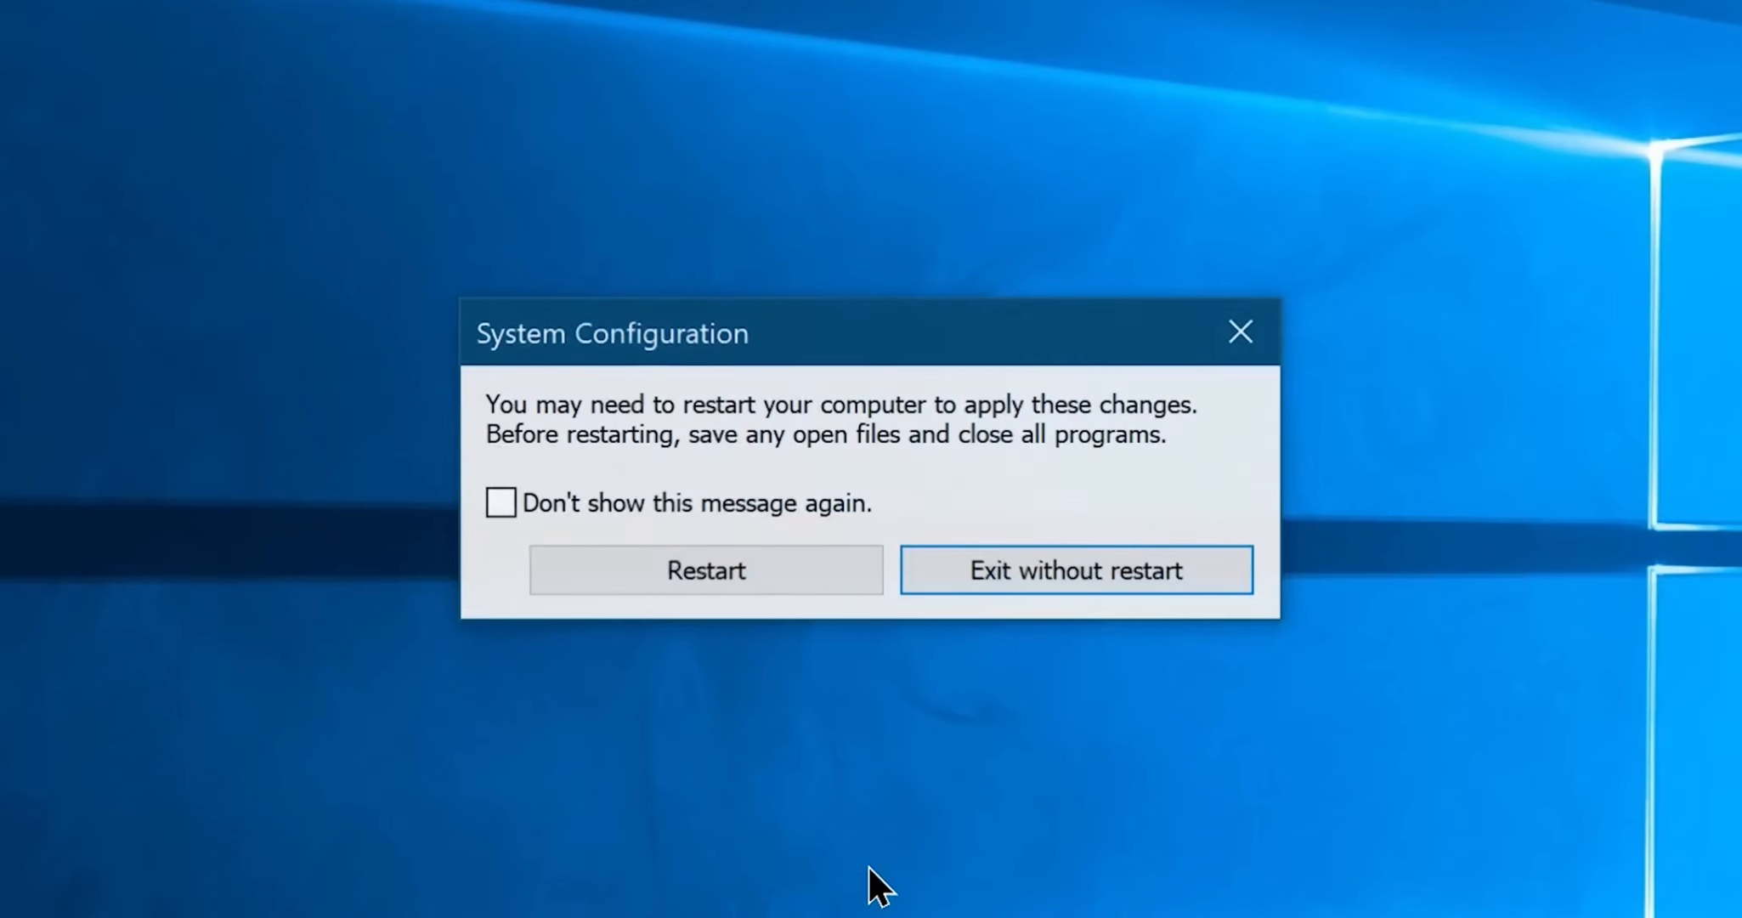
pyautogui.click(911, 556)
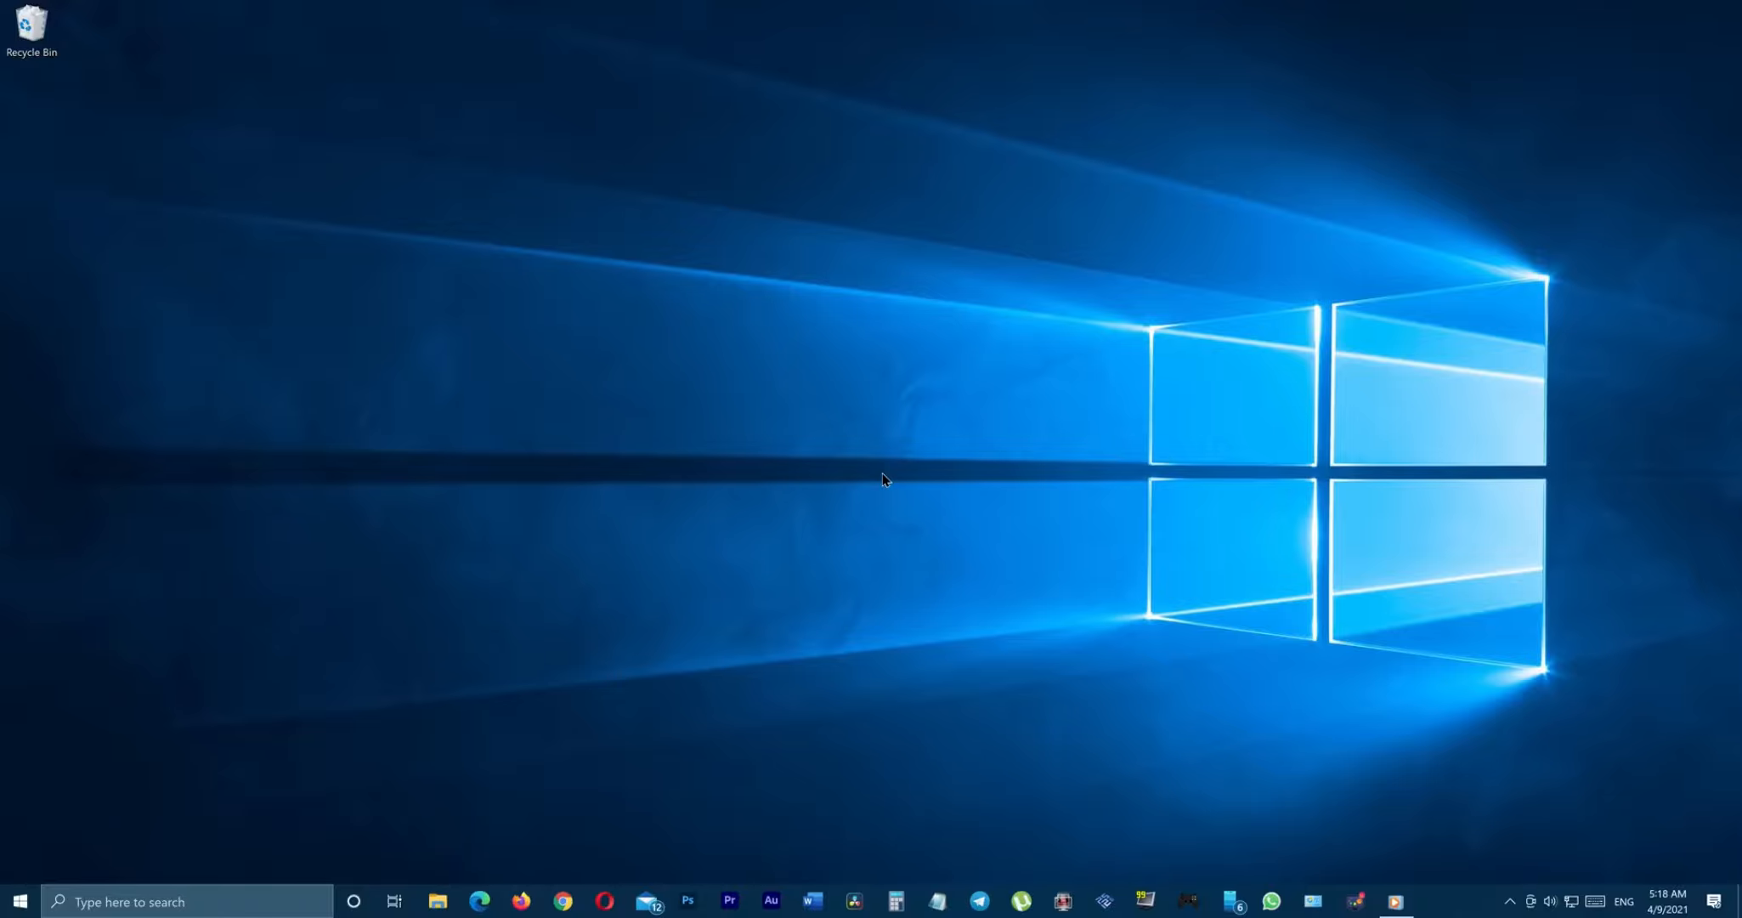
# - Pause OneDrive syncing for 24 hours
pyautogui.click(1509, 901)
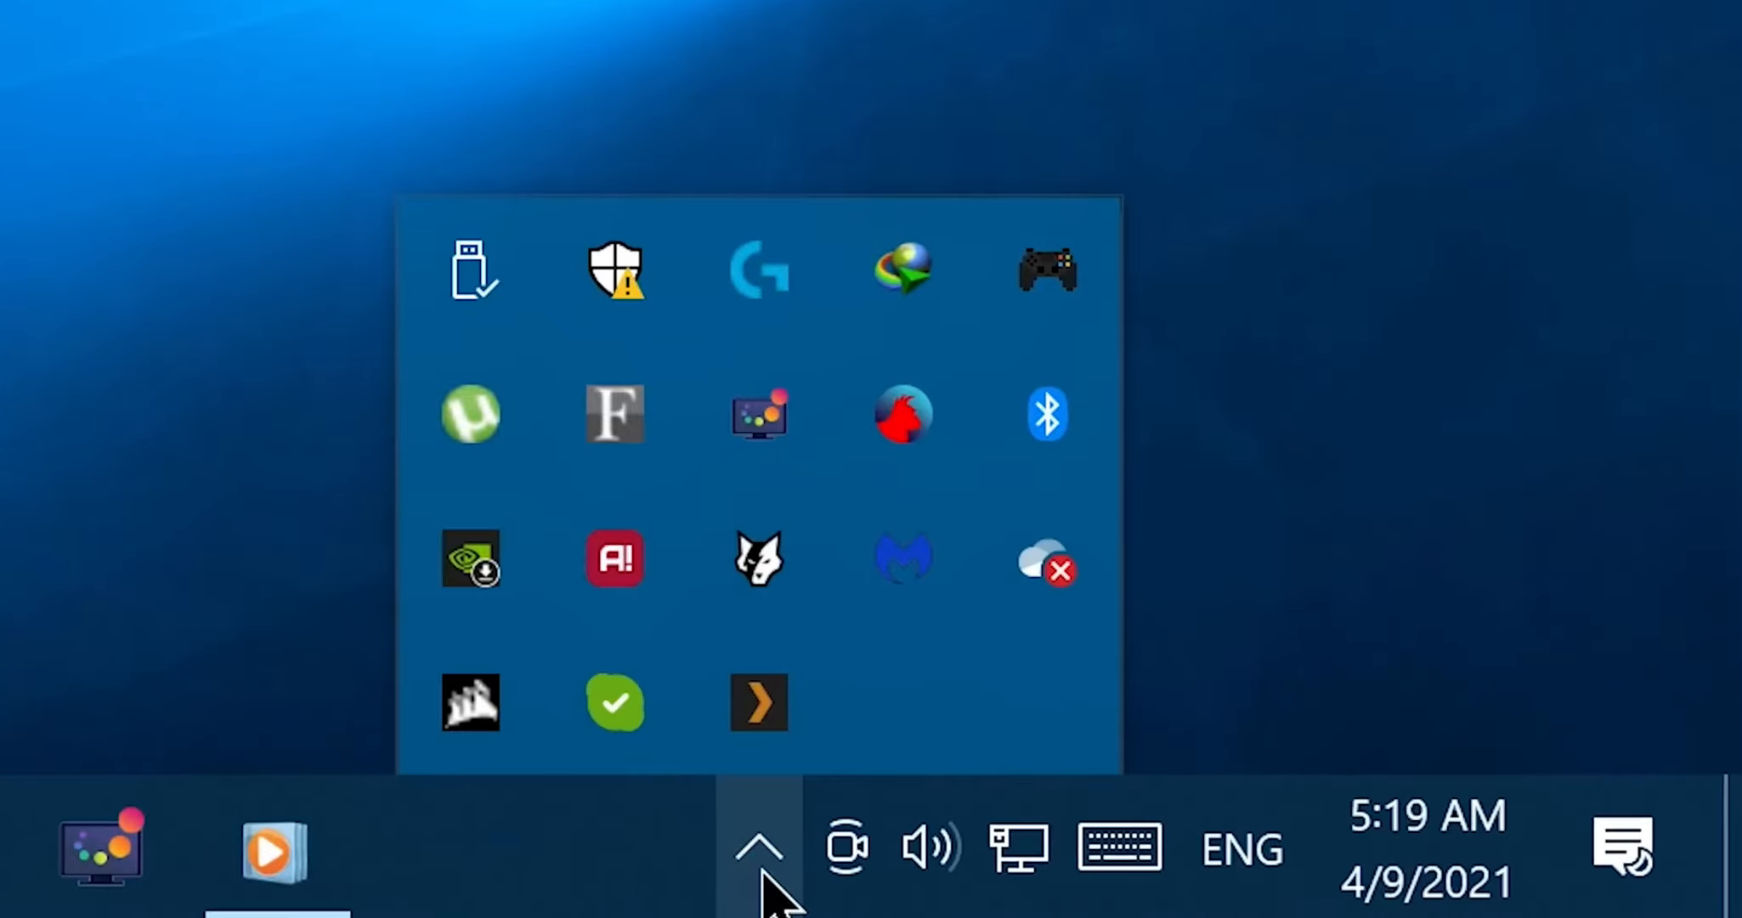
pyautogui.rightClick(1039, 591)
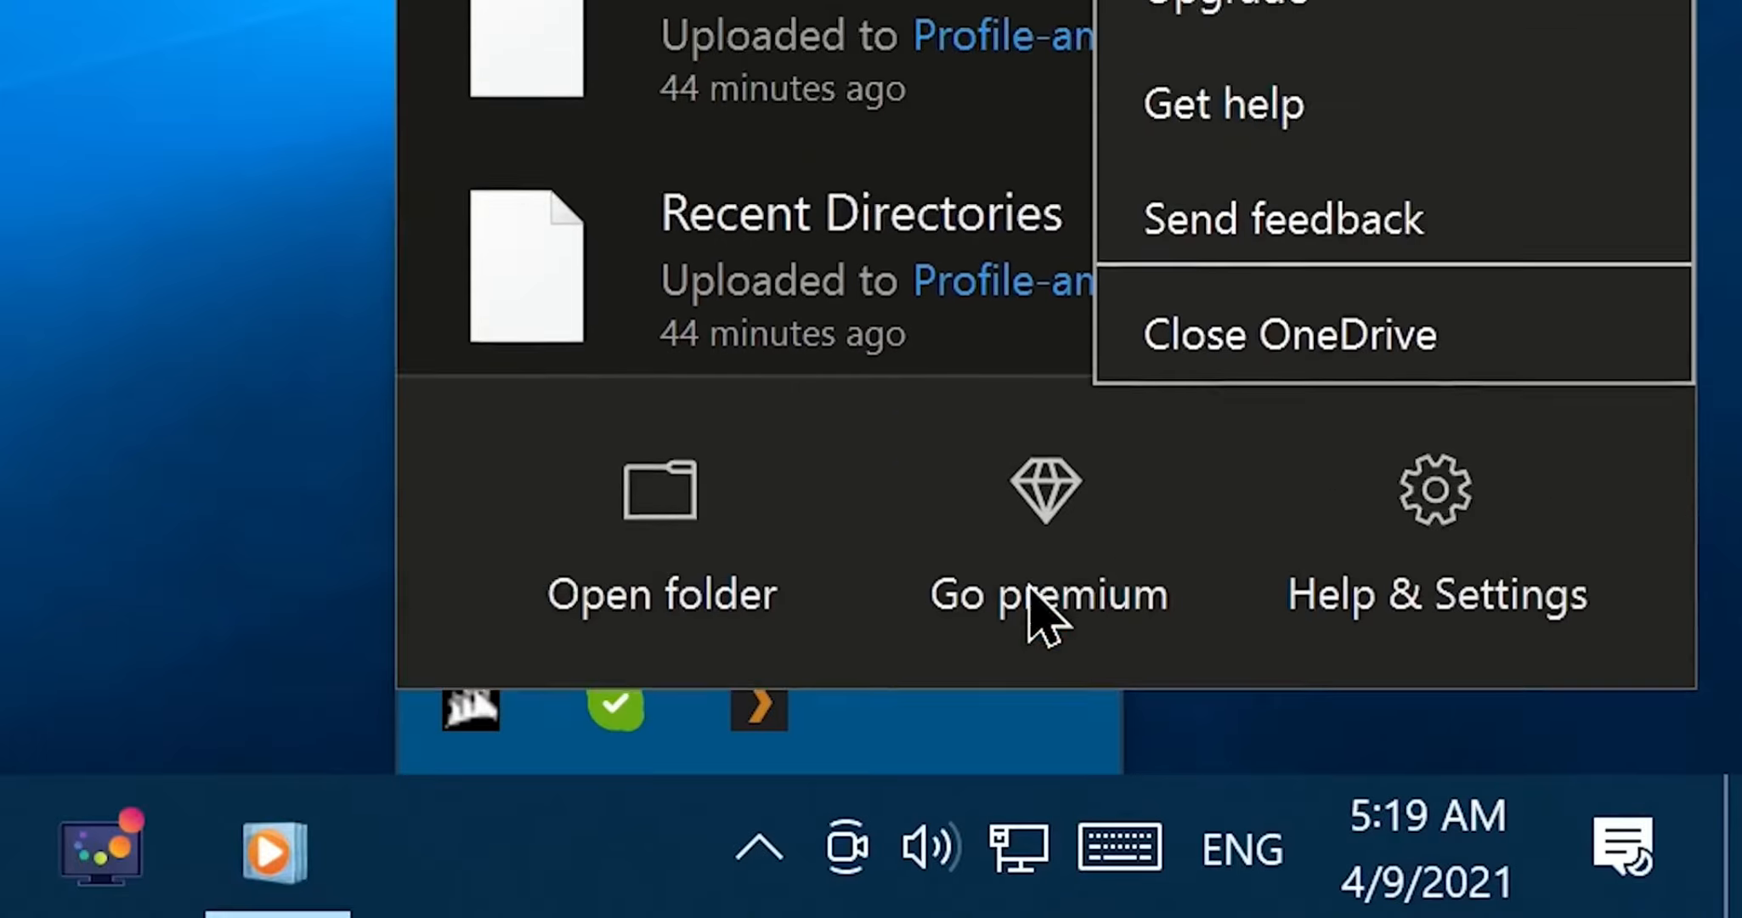
pyautogui.click(1640, 285)
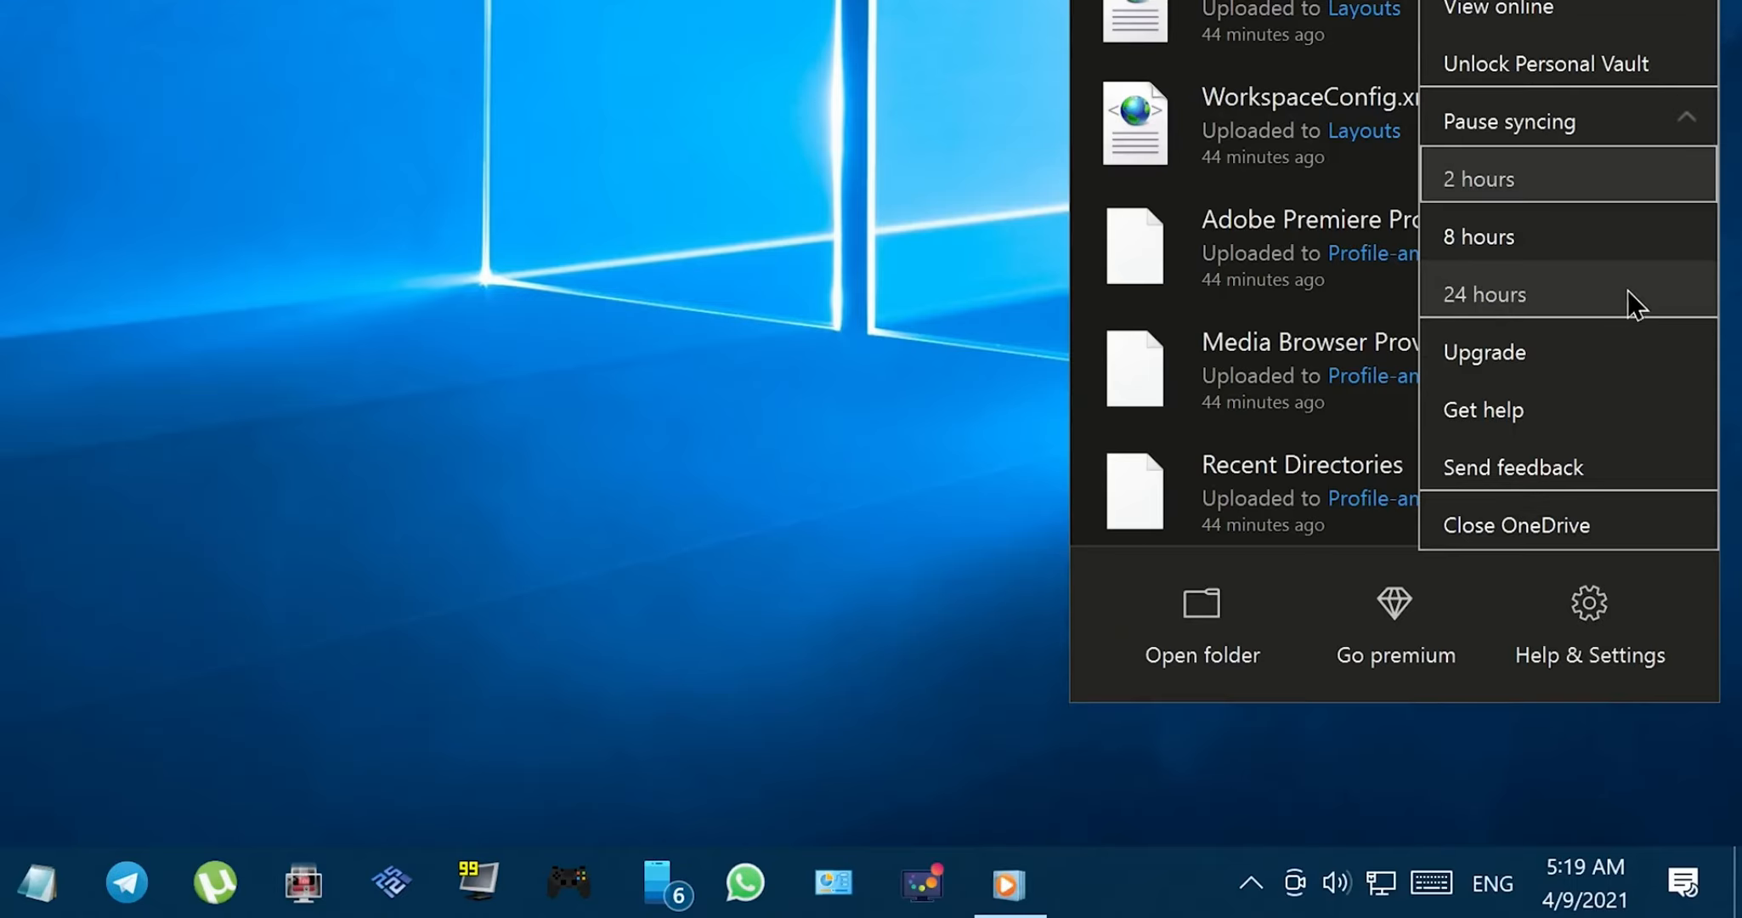
pyautogui.click(1498, 306)
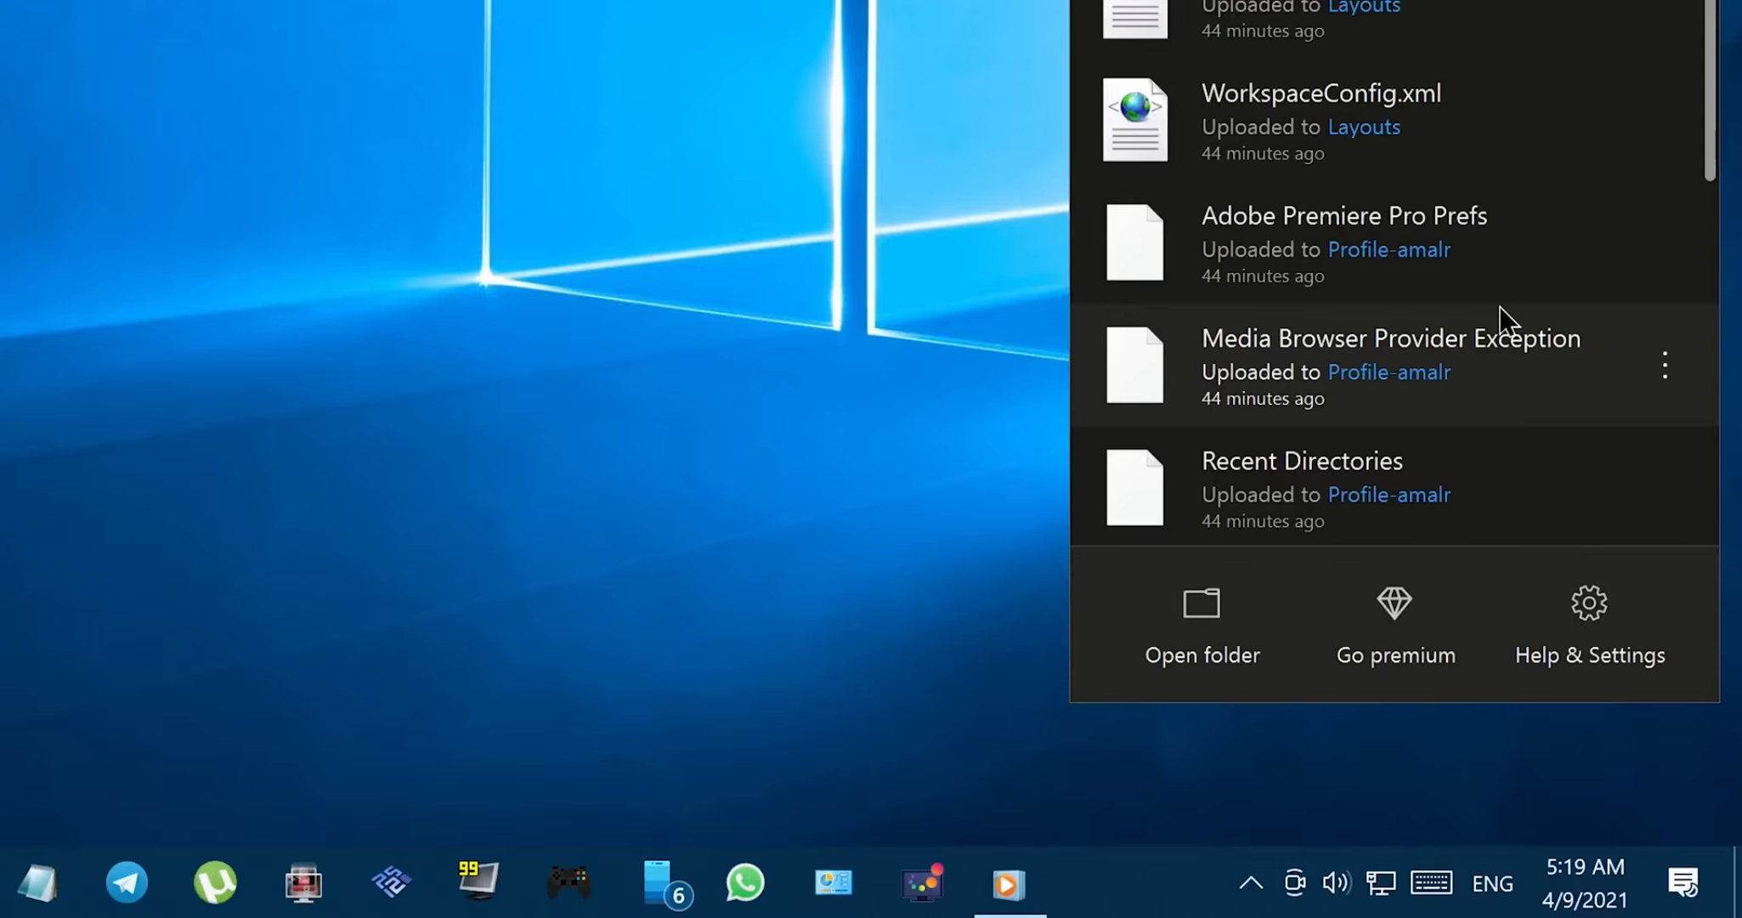
# - Disable Microsoft OneDrive as a startup program in Task Manager and close Task Manager
pyautogui.rightClick(1151, 858)
pyautogui.click(1222, 729)
pyautogui.click(747, 101)
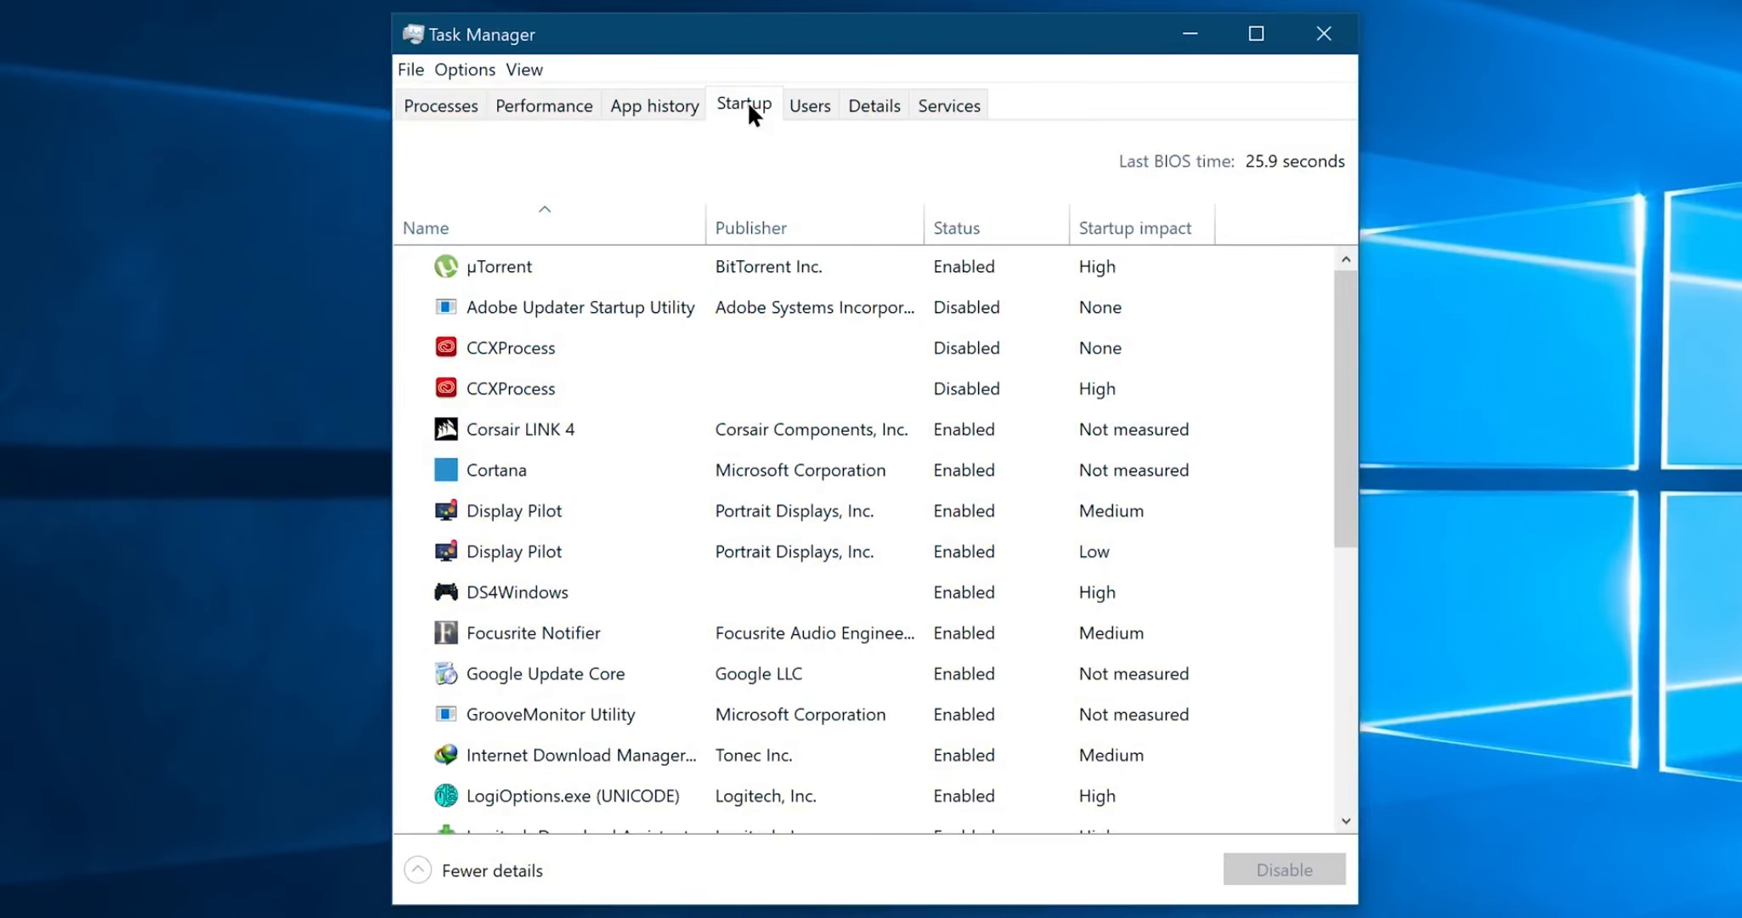
pyautogui.scroll(-2, 759, 469)
pyautogui.click(760, 697)
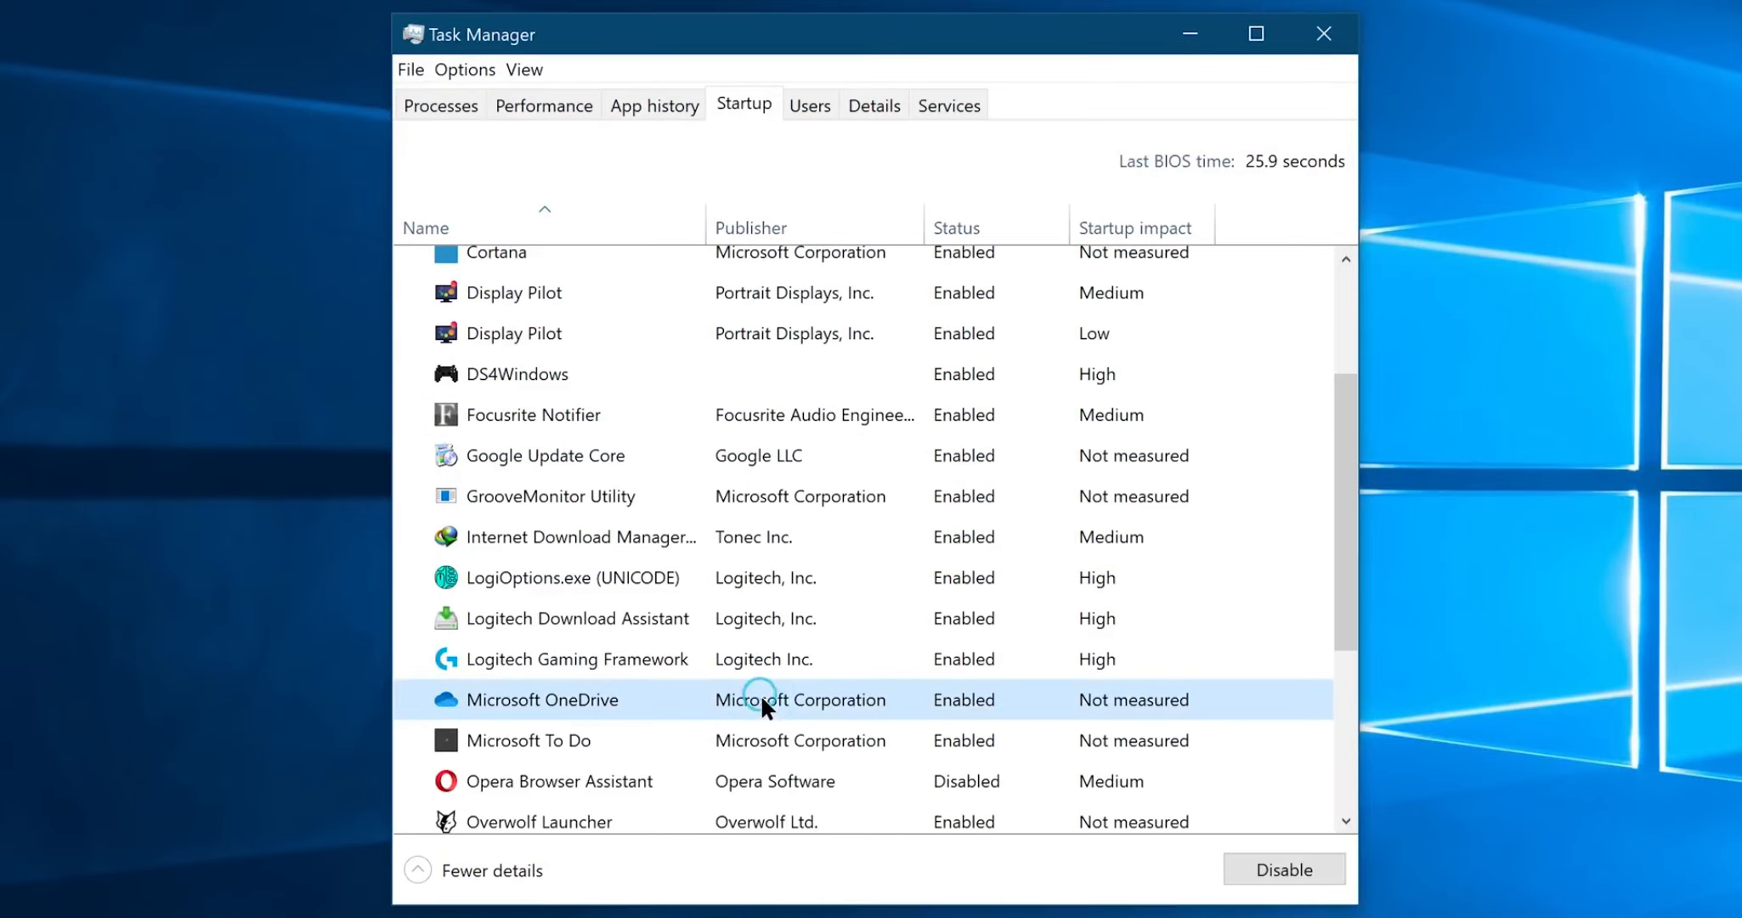
pyautogui.click(1276, 861)
pyautogui.click(1323, 33)
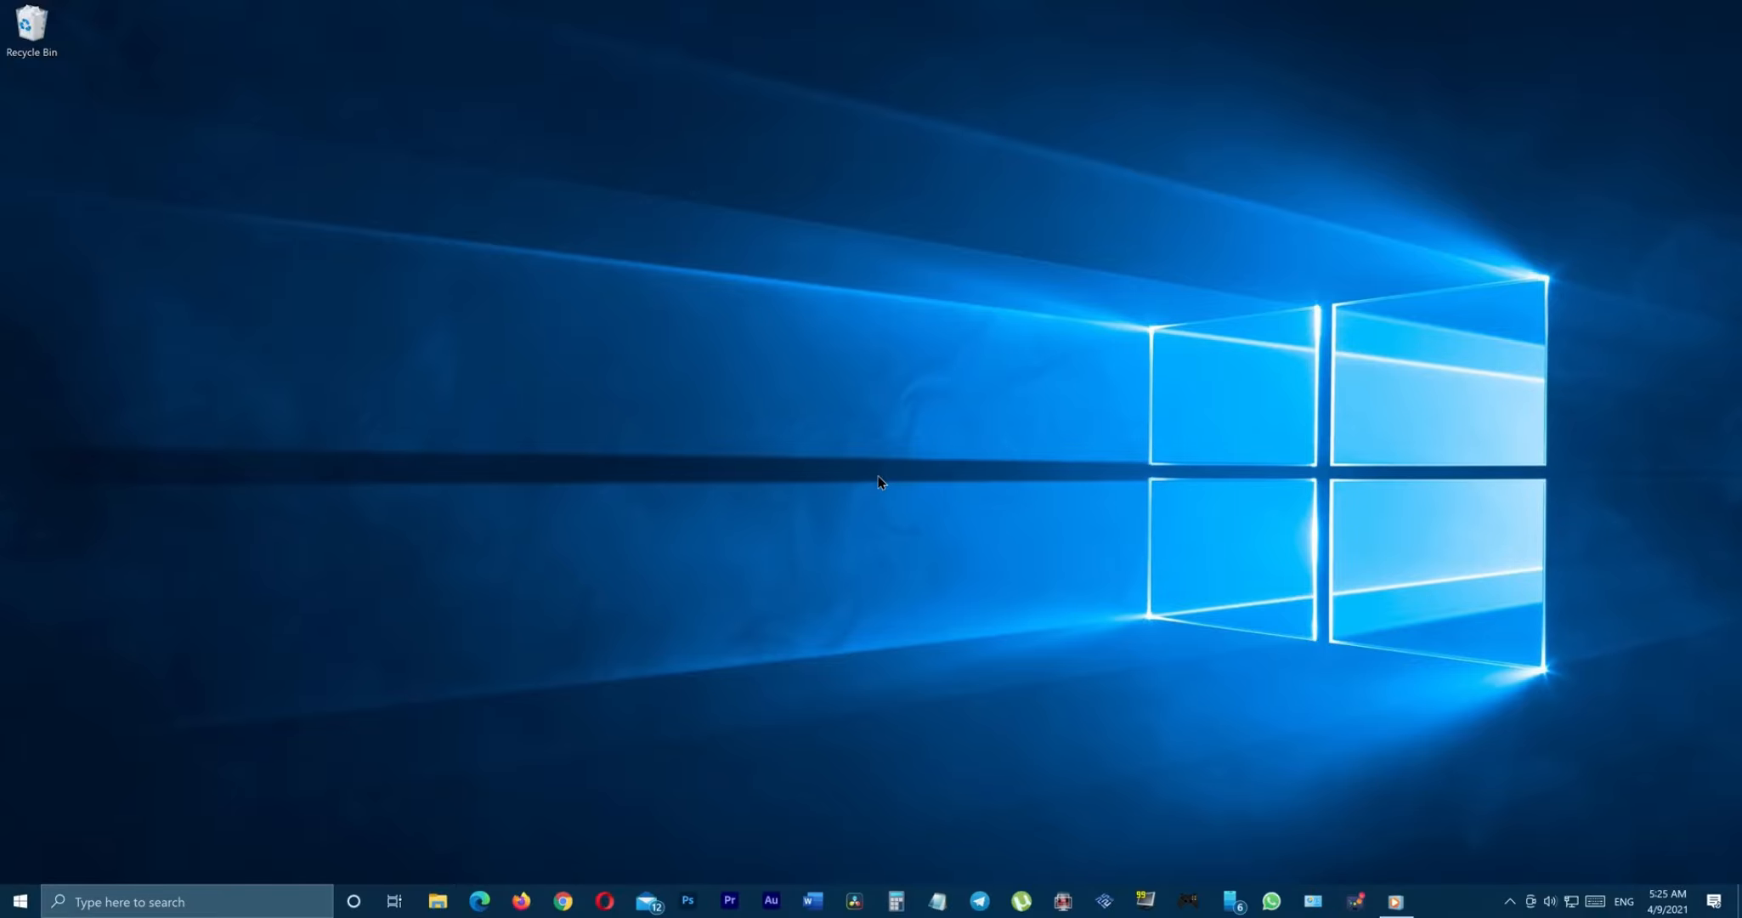
# - Open Windows Security and start a Full scan from the Virus & threat protection scan options
pyautogui.click(196, 901)
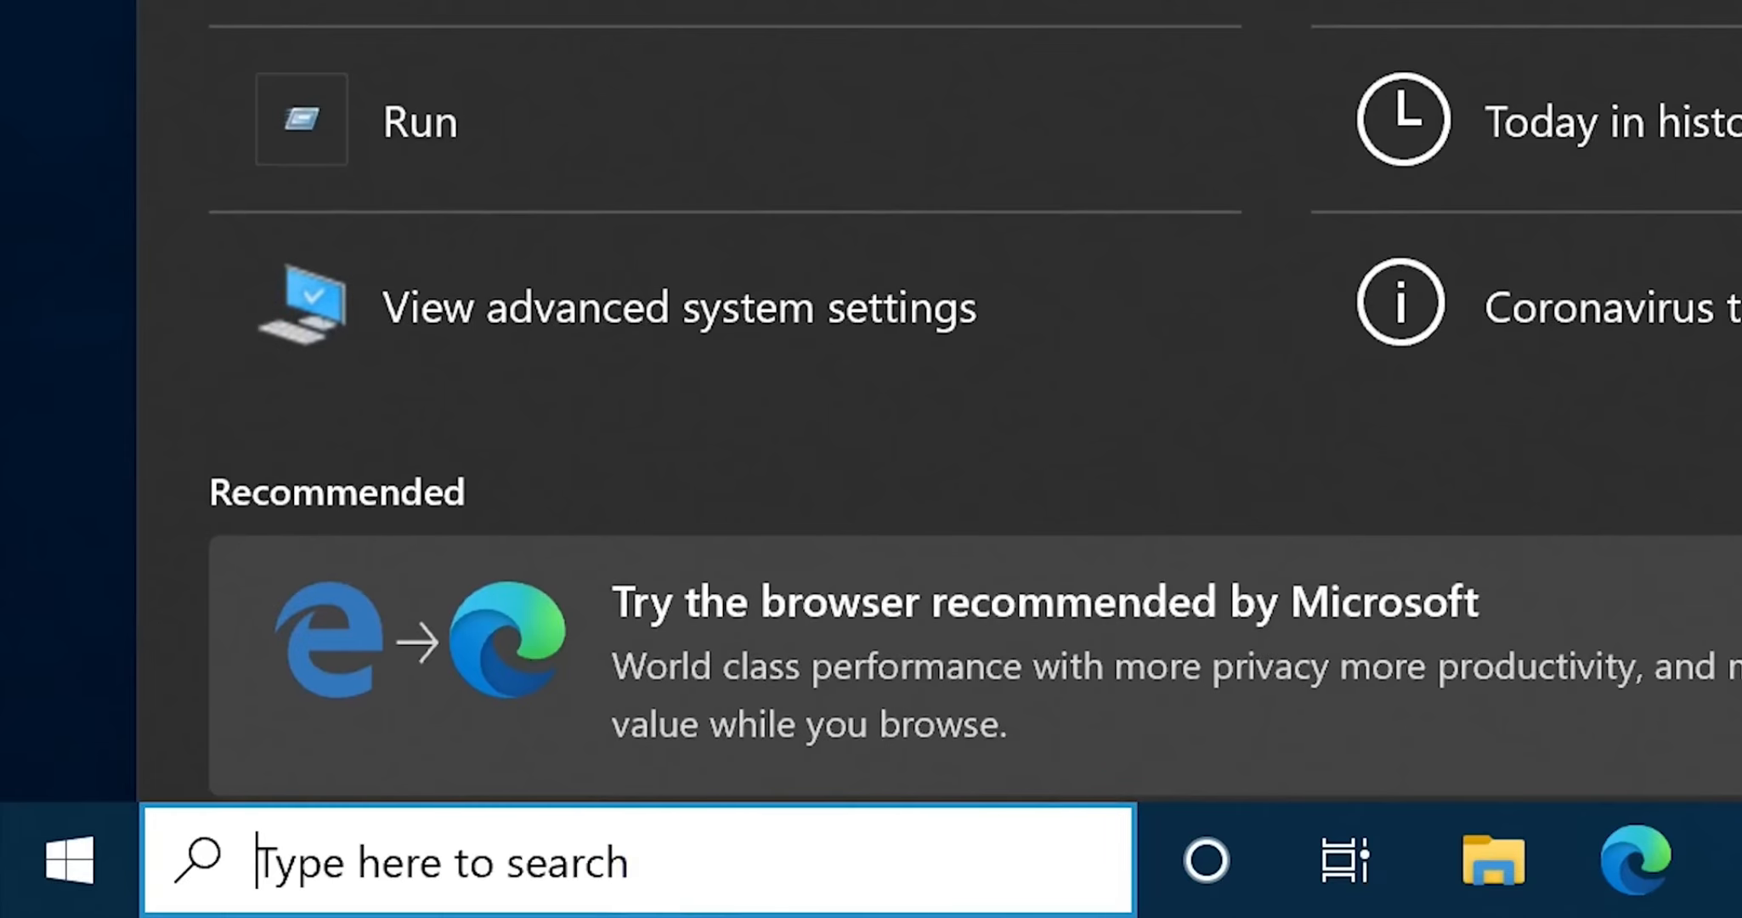
pyautogui.write('Windows Security')
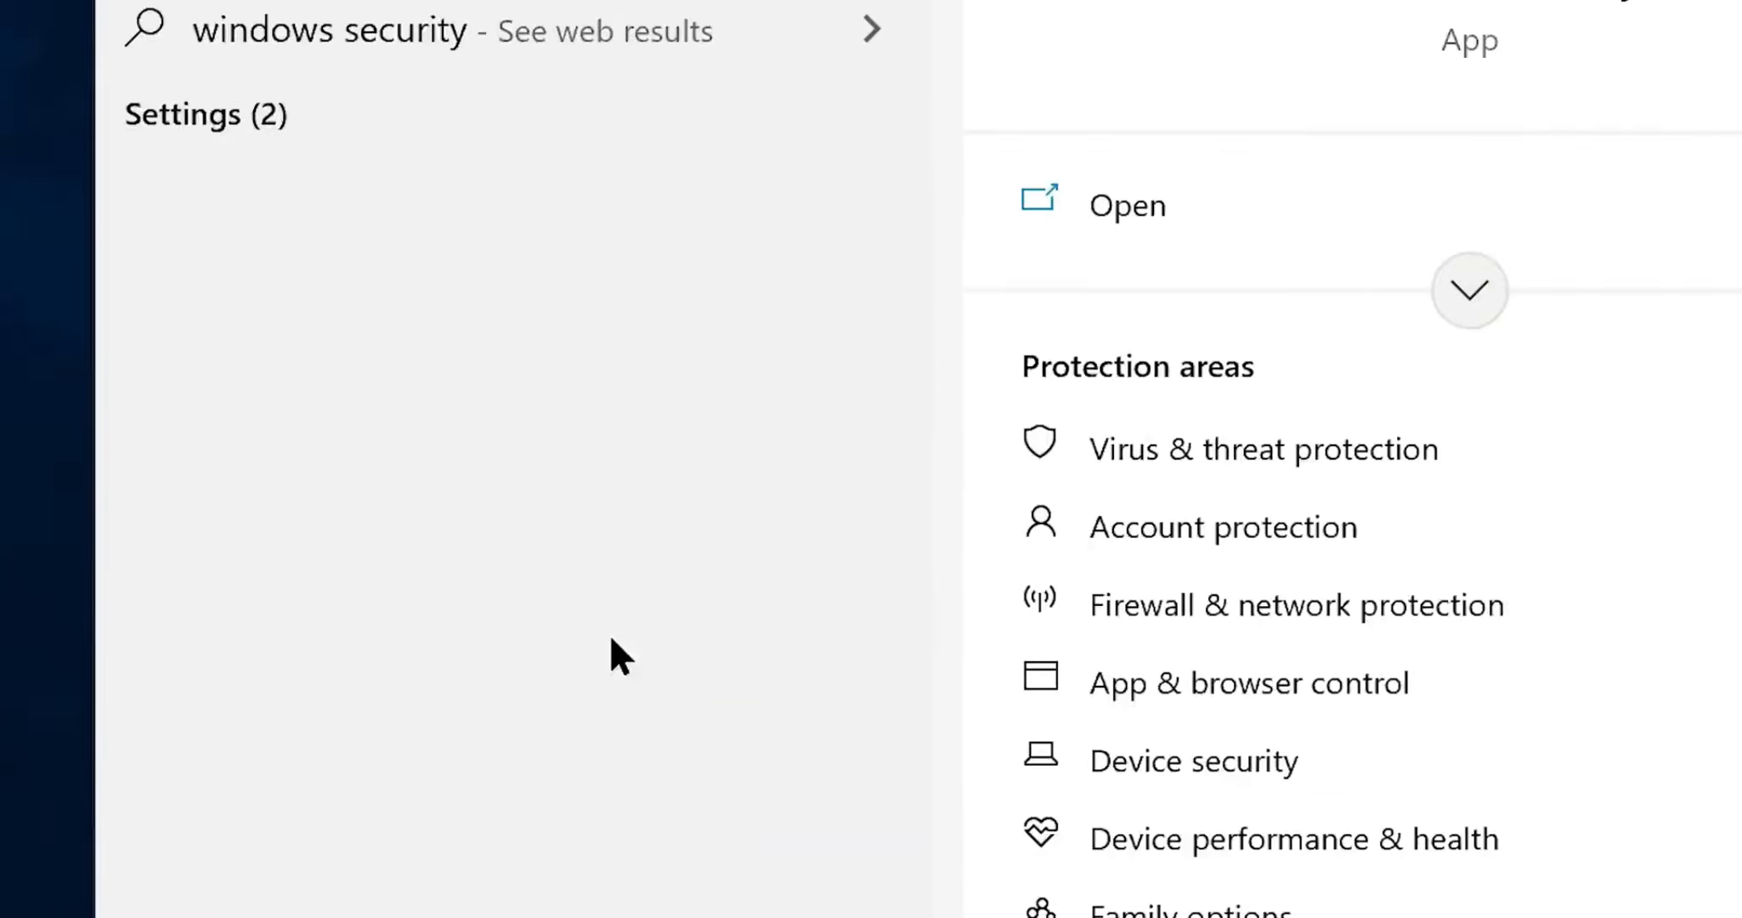
pyautogui.click(427, 283)
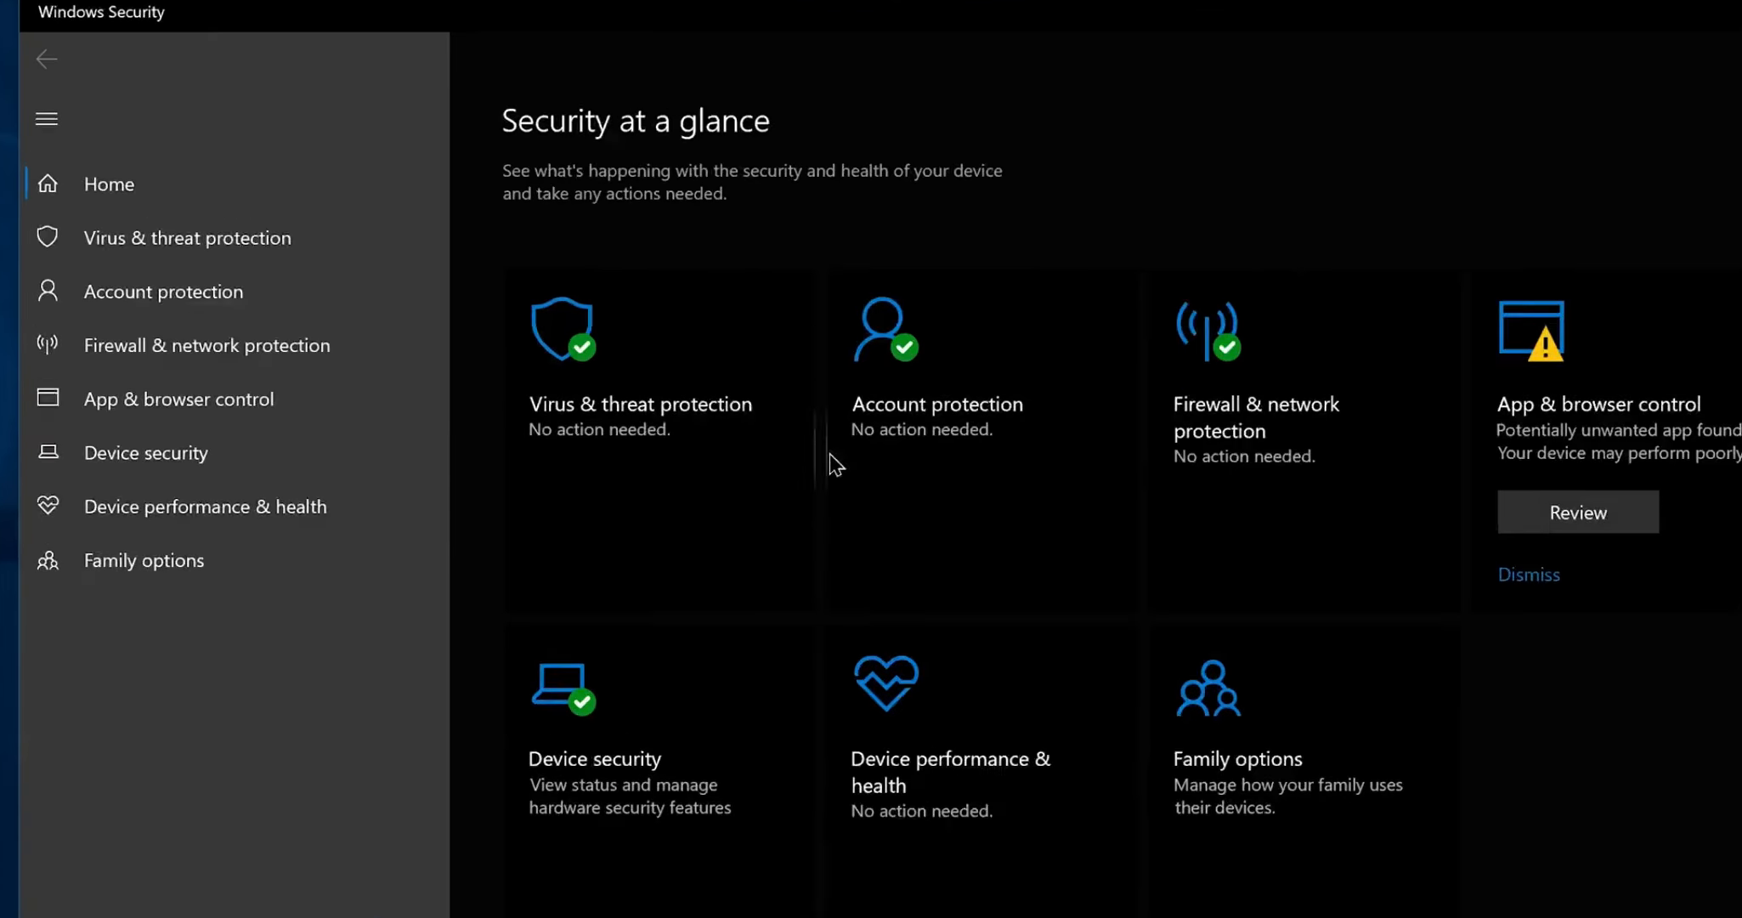
pyautogui.click(391, 282)
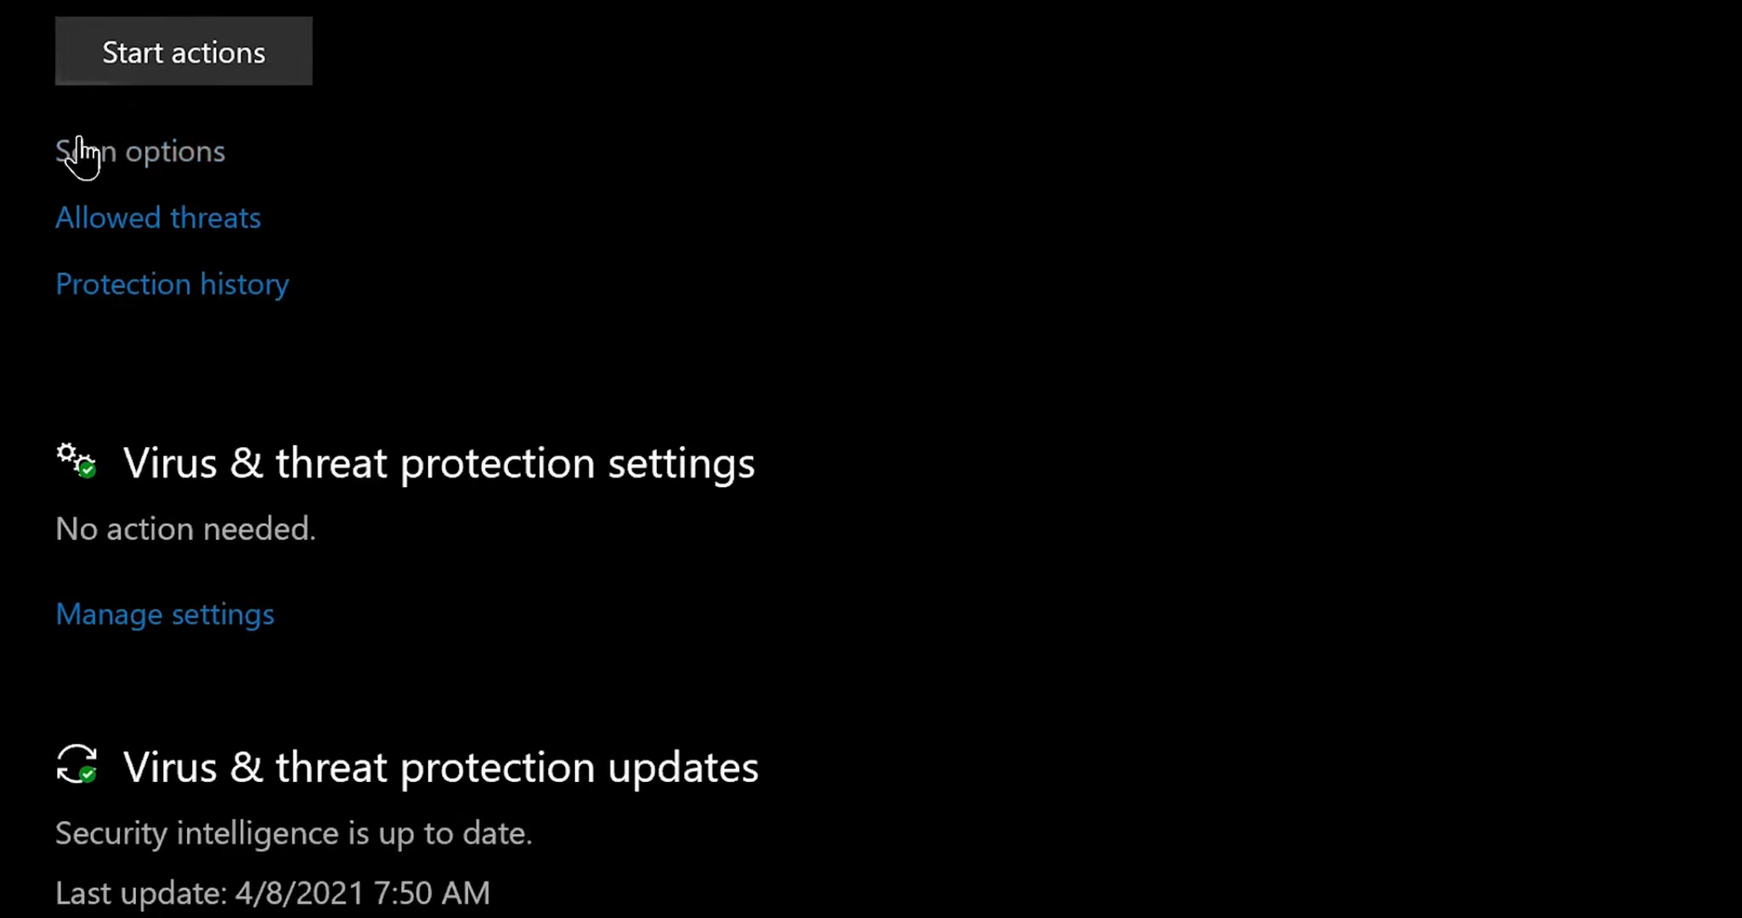
pyautogui.click(653, 705)
pyautogui.click(77, 479)
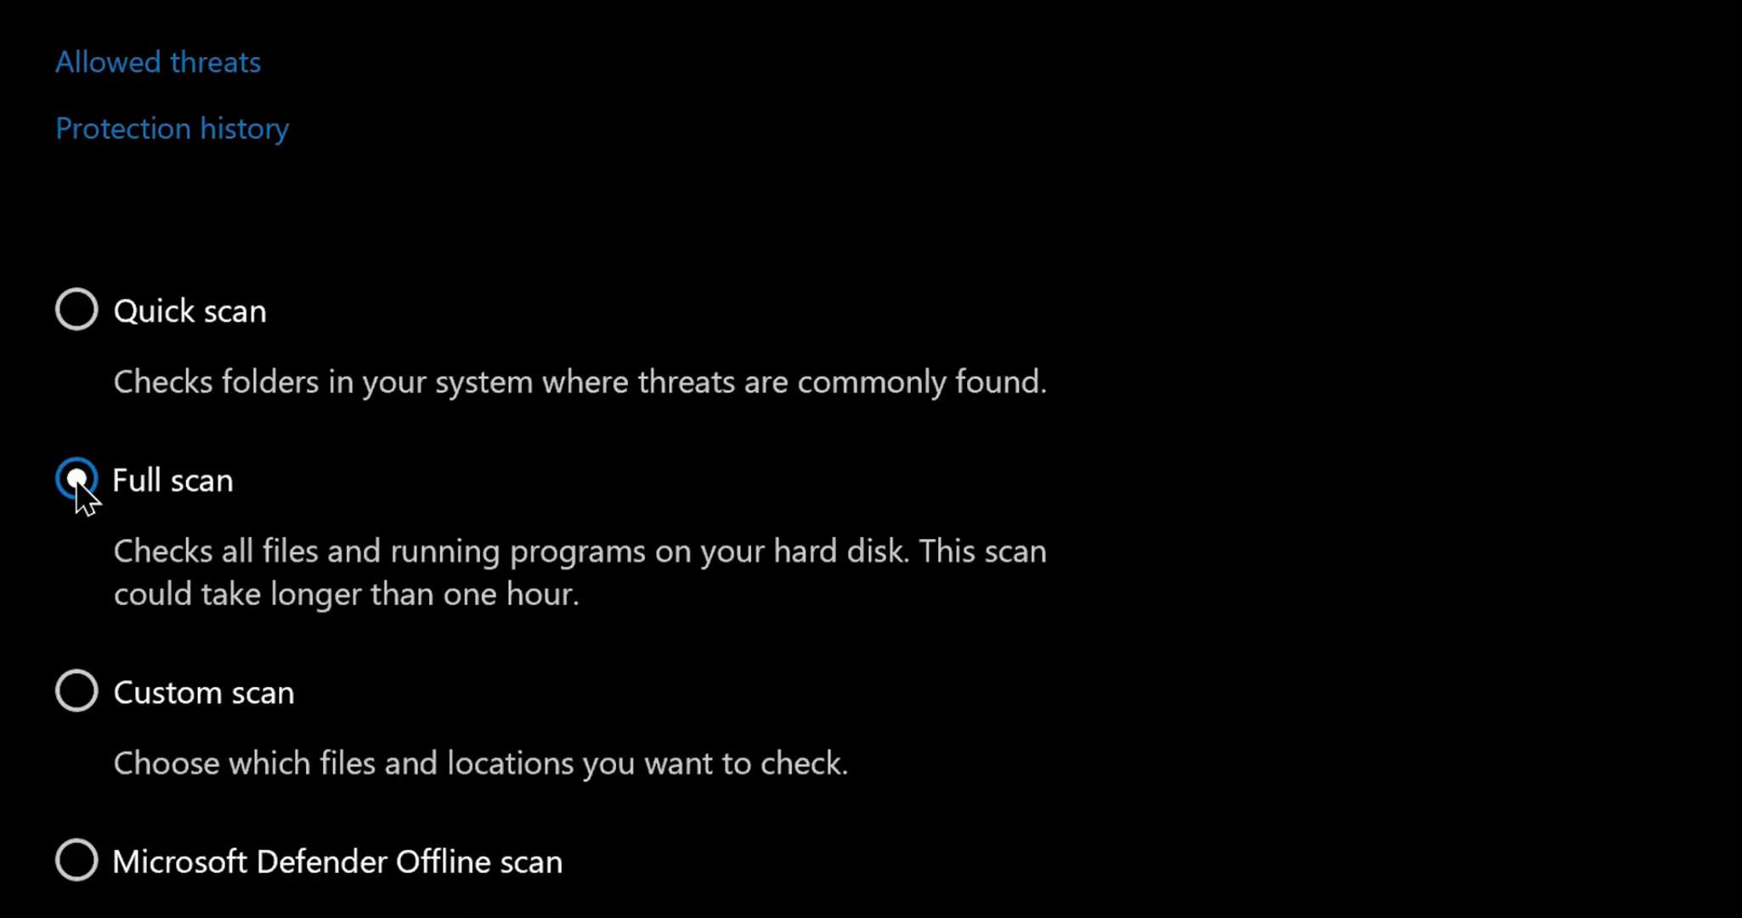
pyautogui.scroll(-4, 74, 556)
pyautogui.click(168, 817)
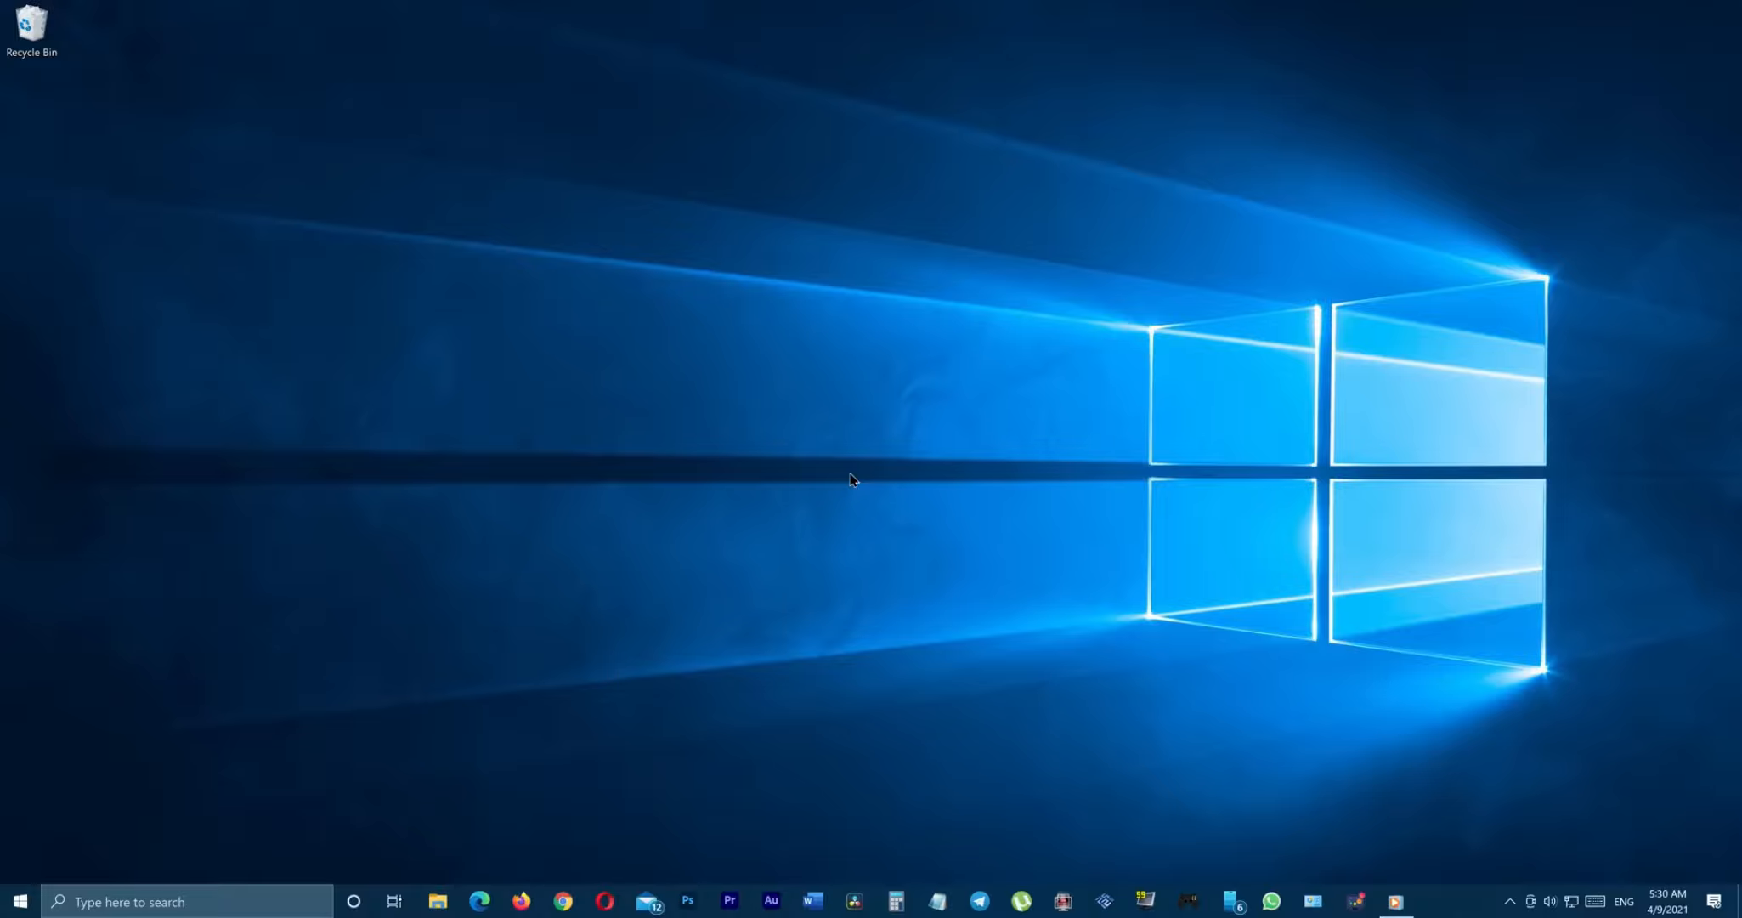
# - Find the advanced system settings through Windows search and open the Performance settings
pyautogui.click(183, 901)
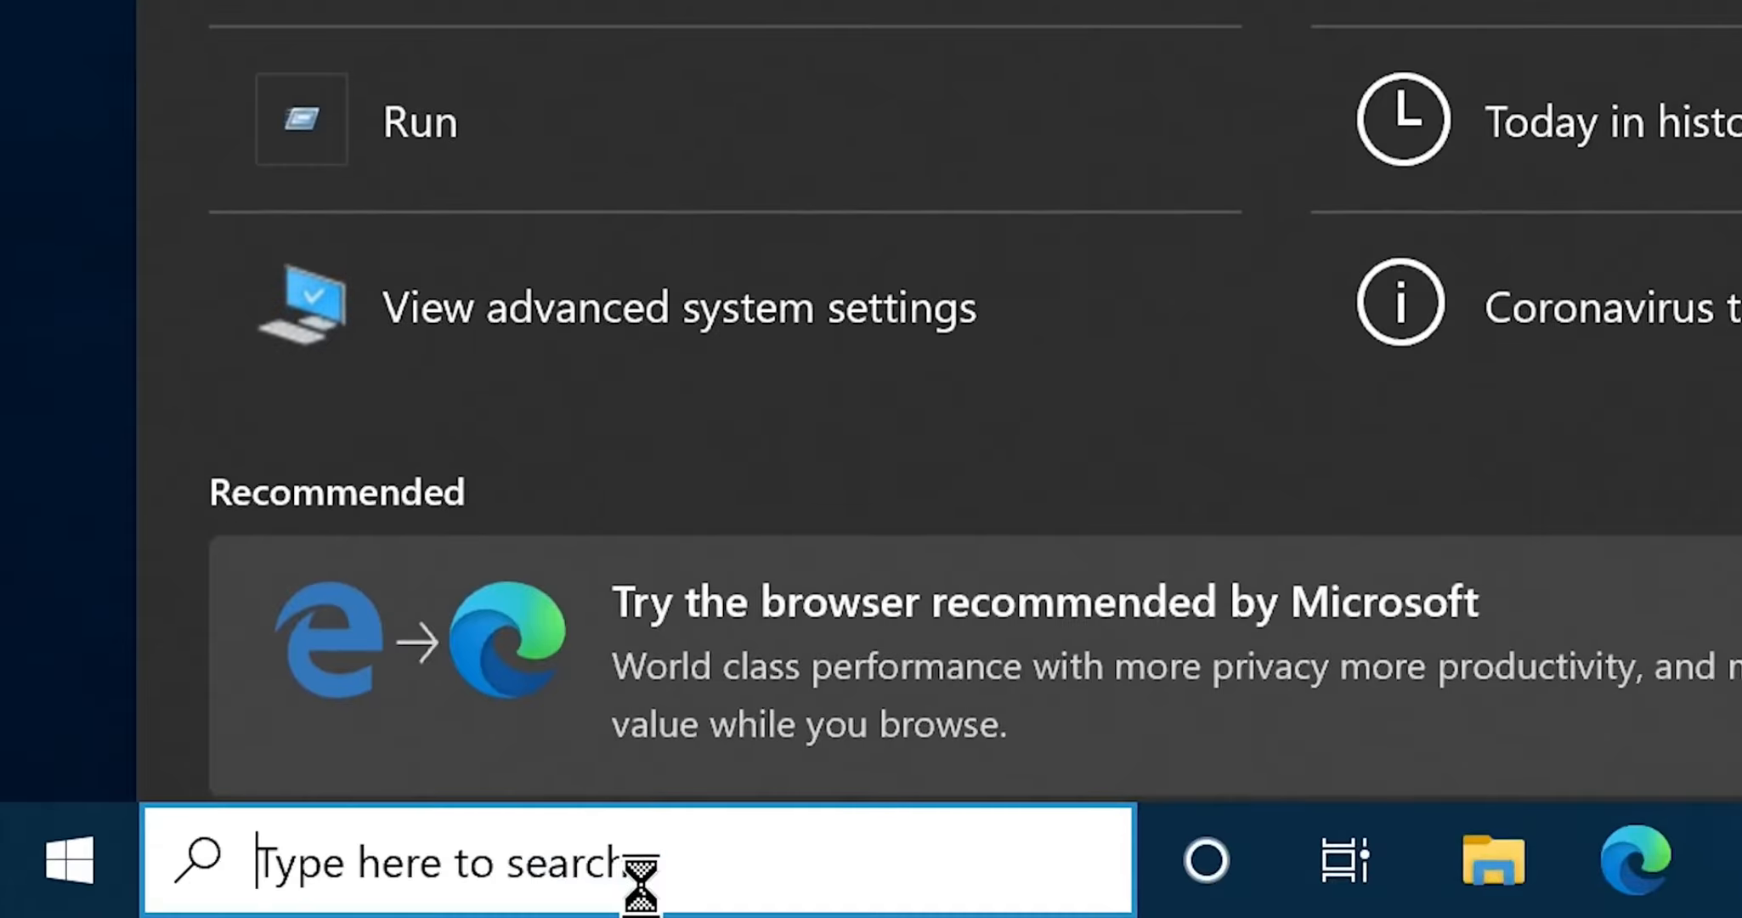
pyautogui.write('Advanced system')
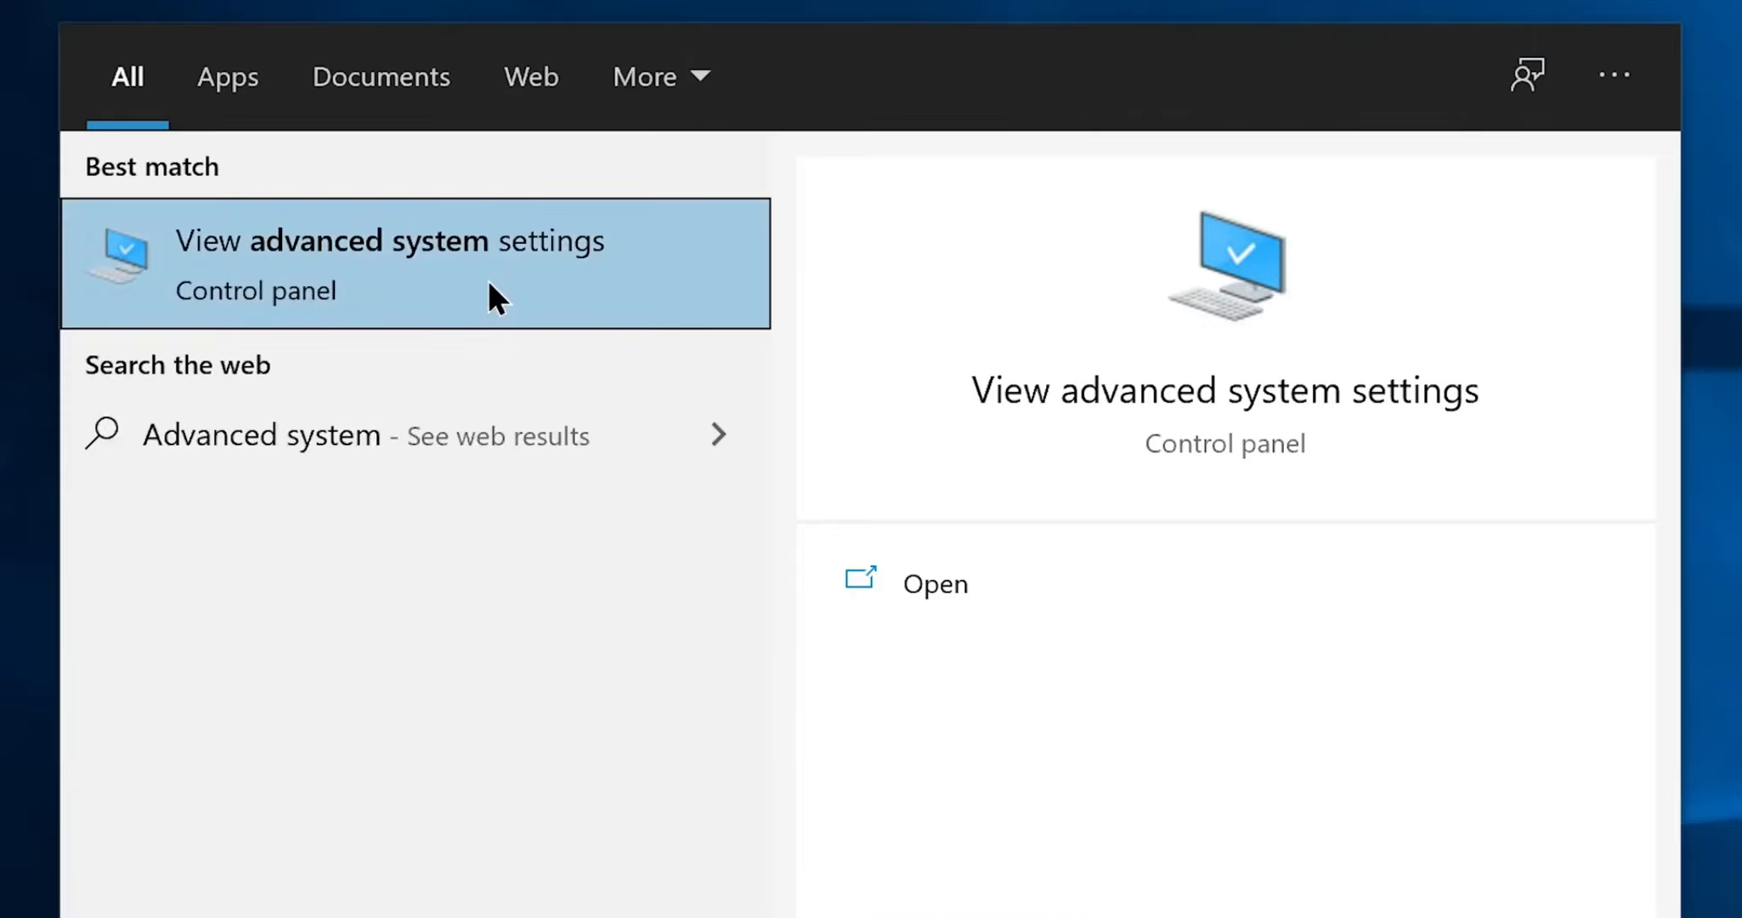
pyautogui.click(490, 287)
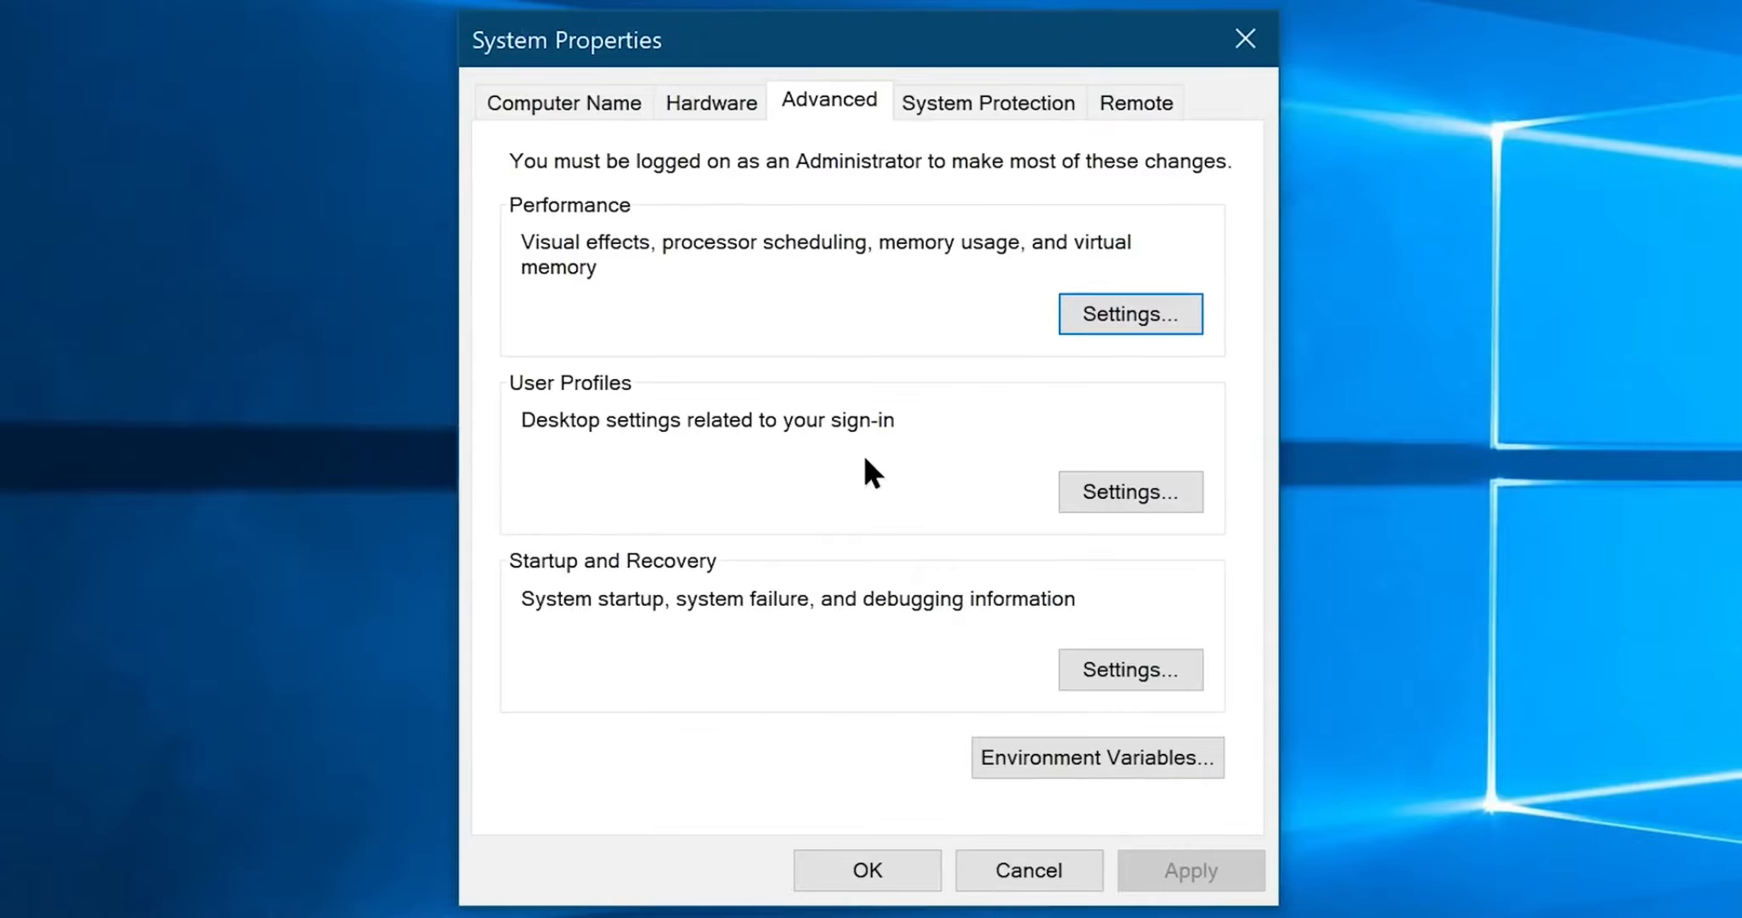
pyautogui.click(1097, 308)
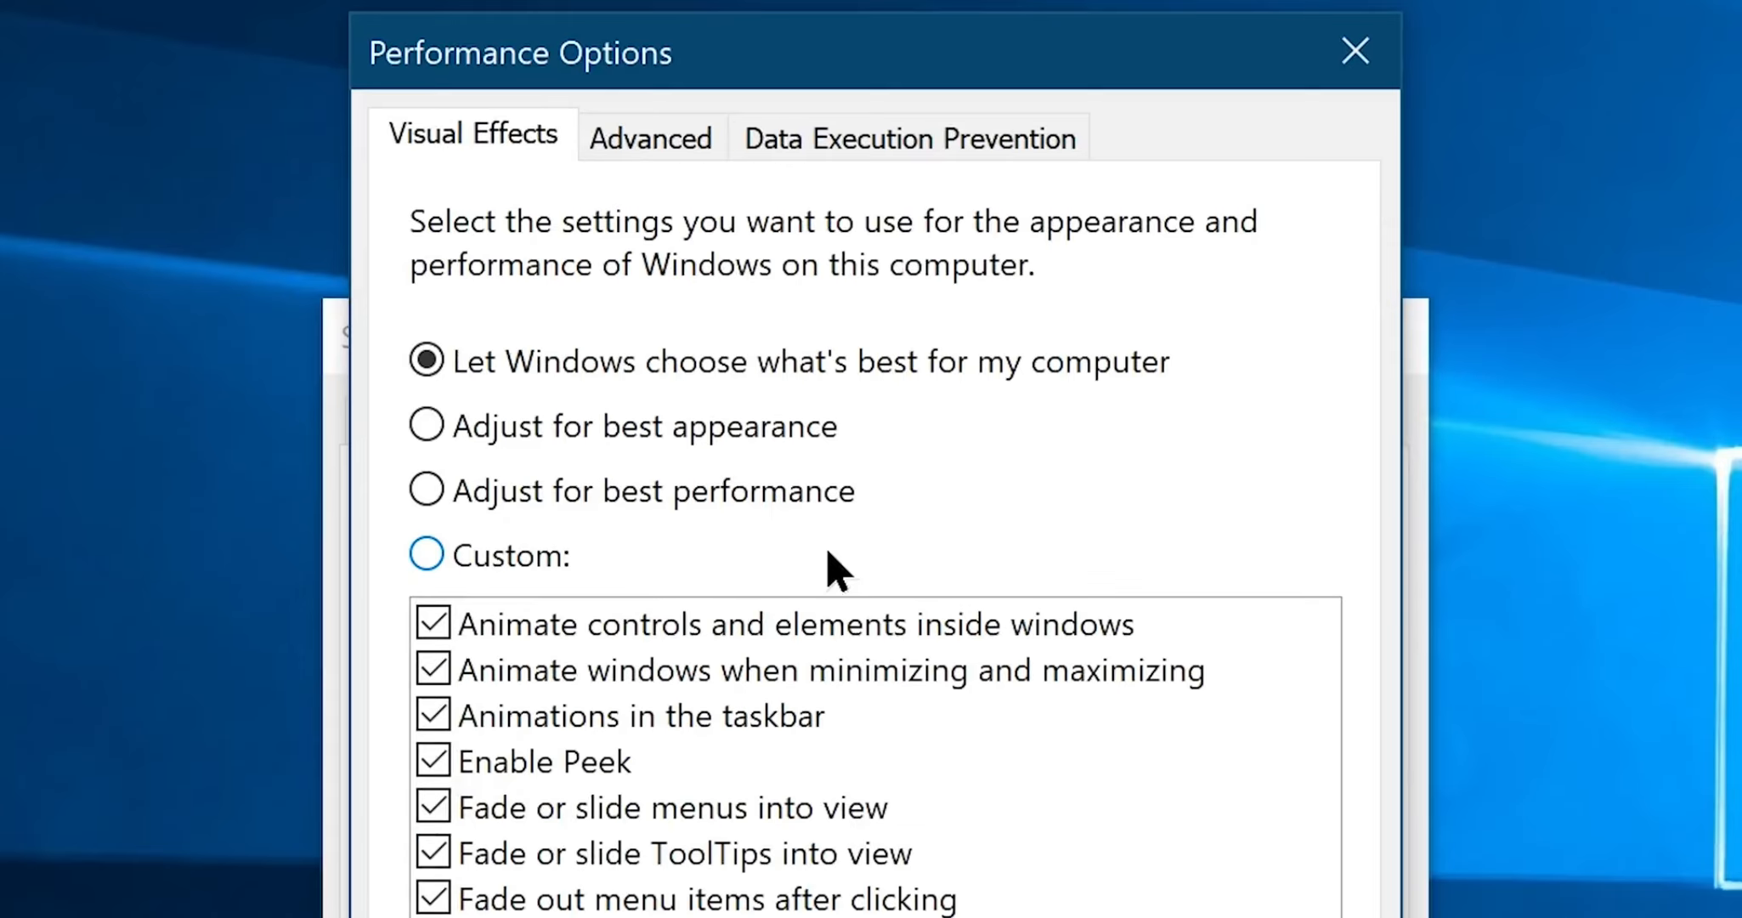
# - Adjust the visual effects for best performance with every effect turned off, apply the change and close both dialogs
pyautogui.click(440, 494)
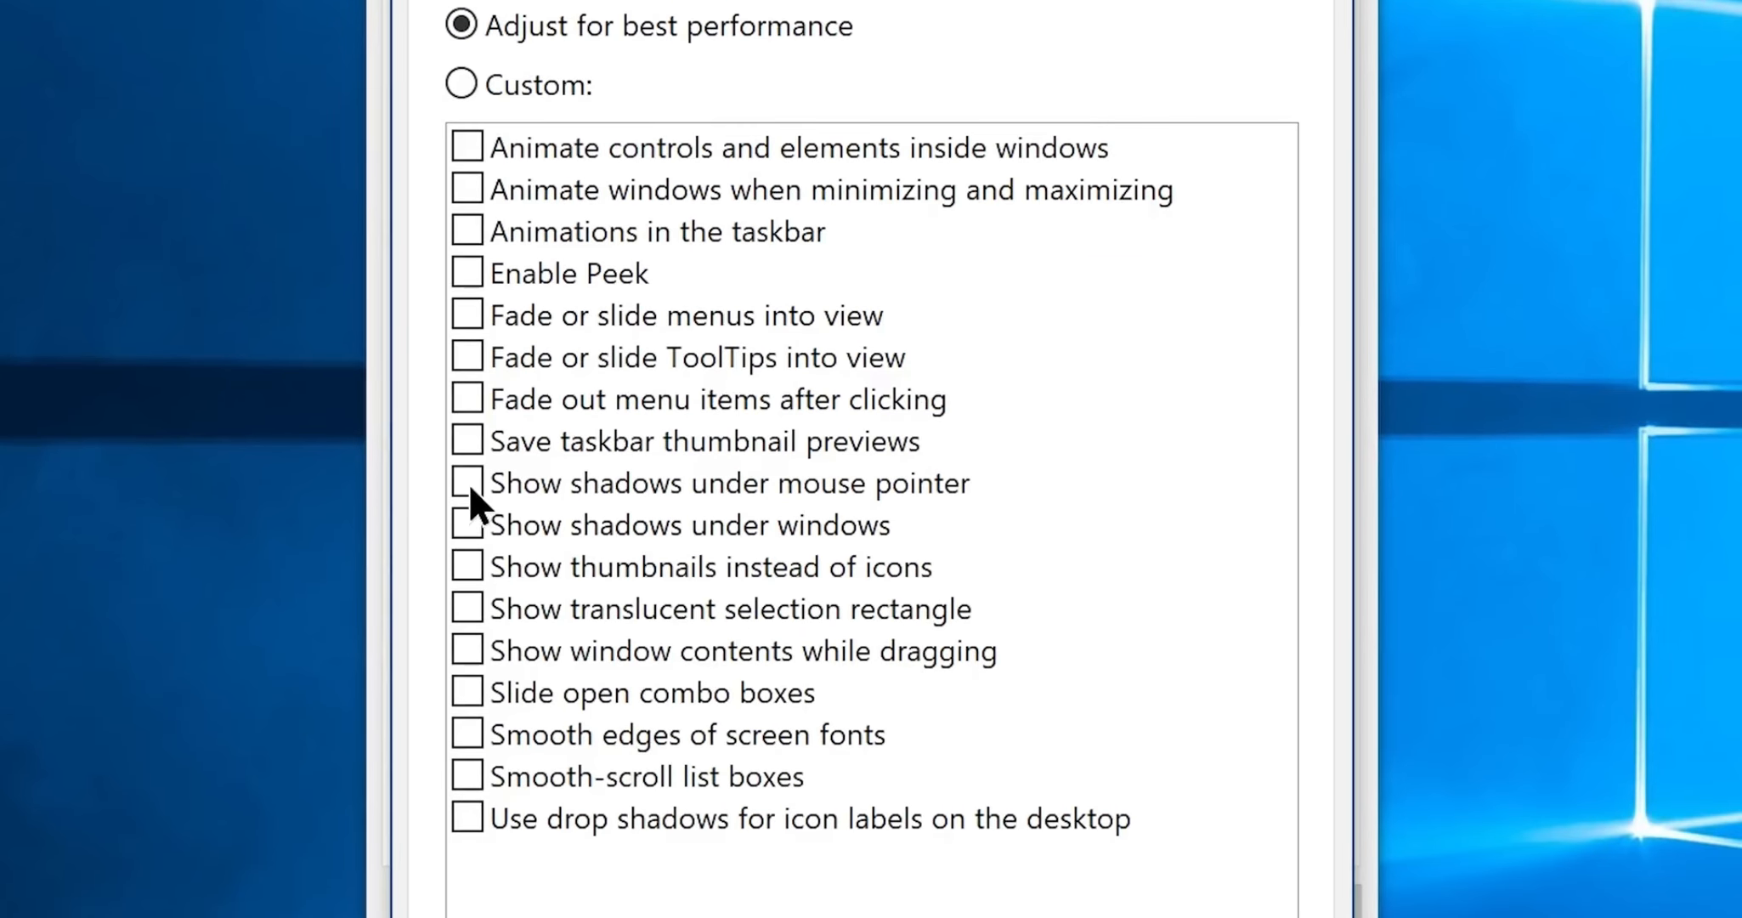
pyautogui.click(468, 484)
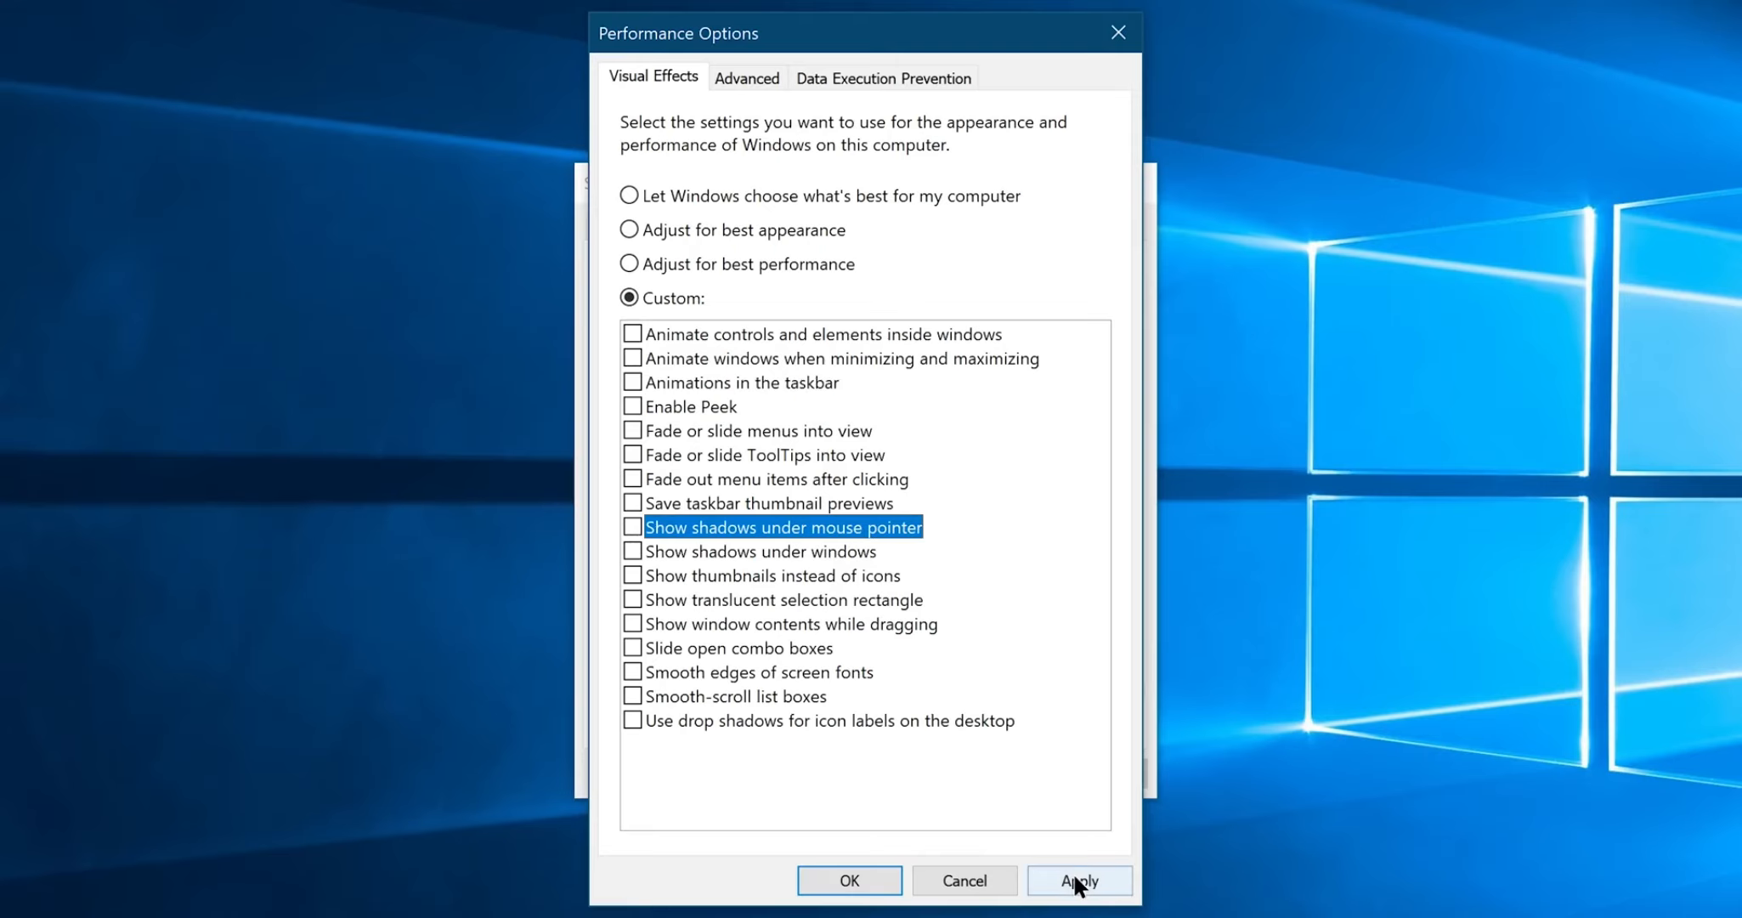
pyautogui.click(1072, 880)
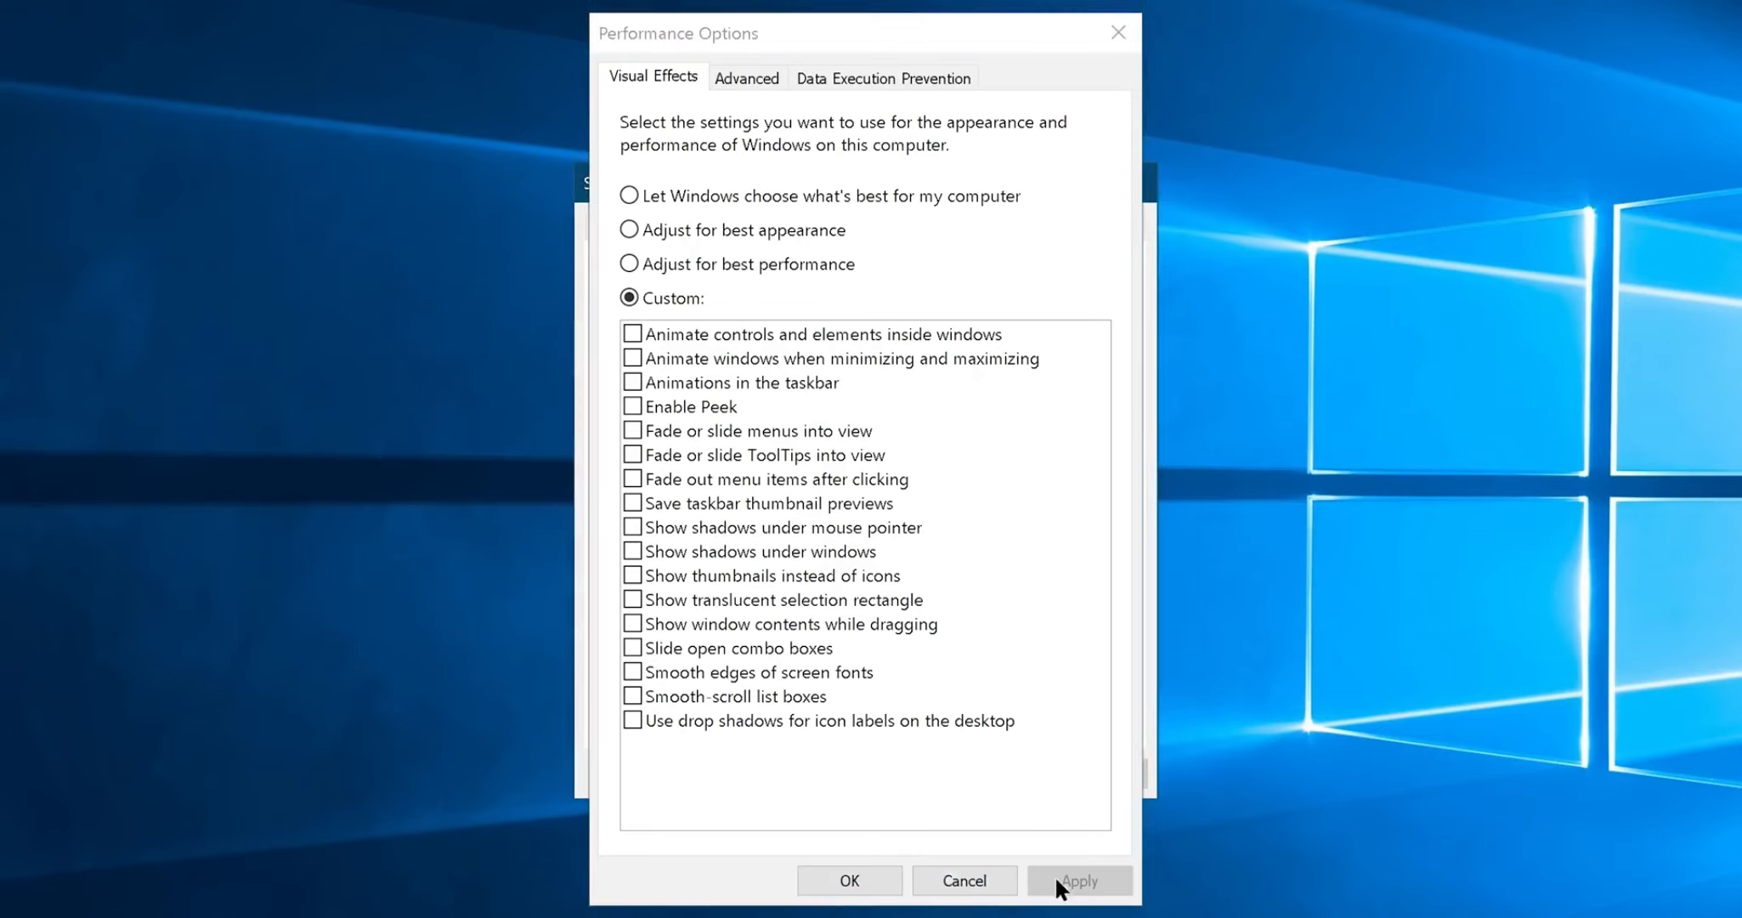
pyautogui.click(850, 879)
pyautogui.click(855, 777)
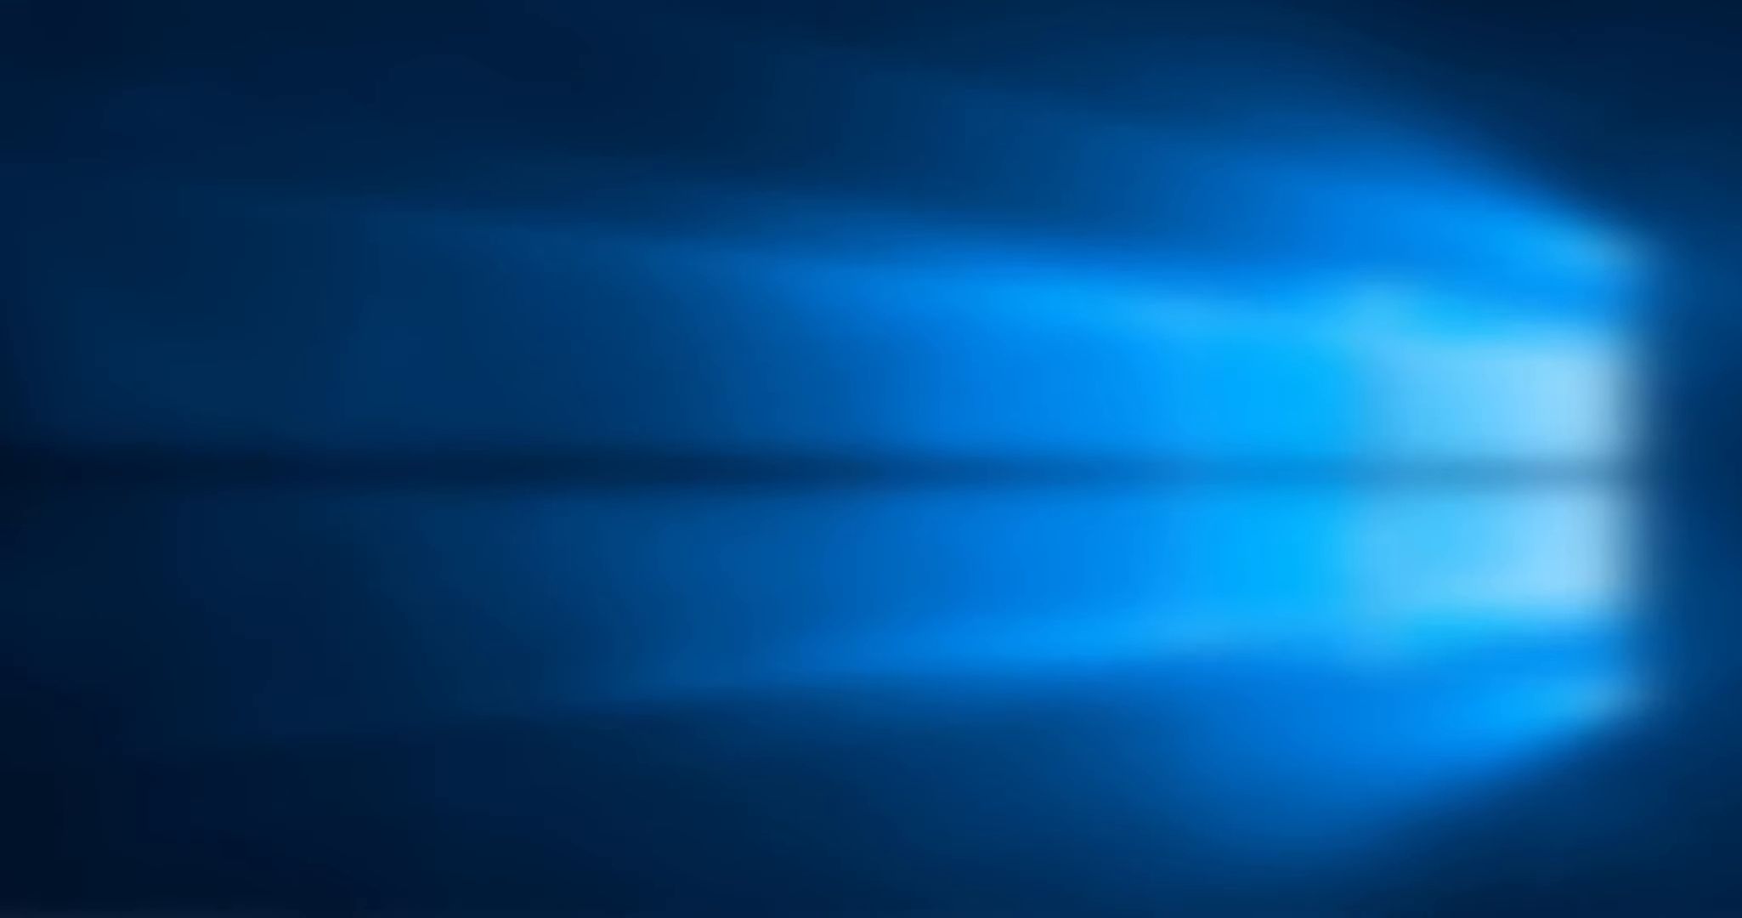